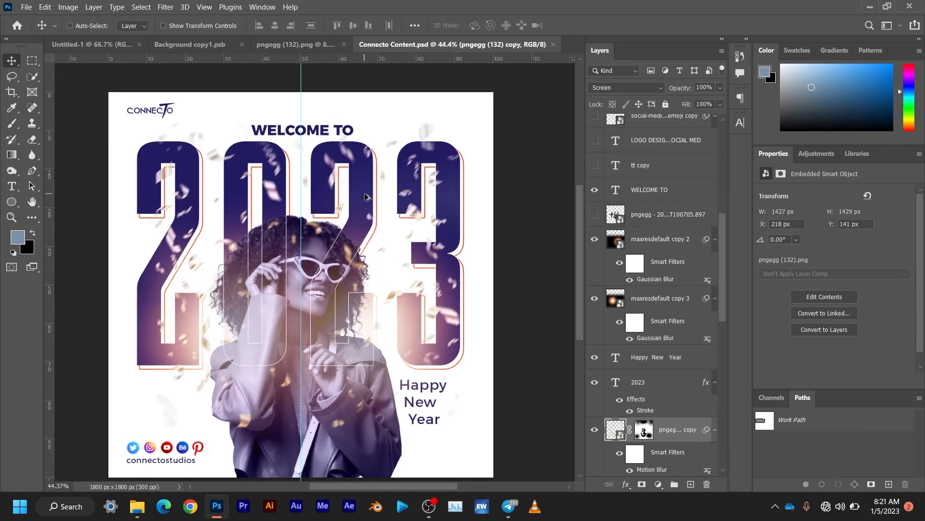
scroll(369, 200, "down", 1)
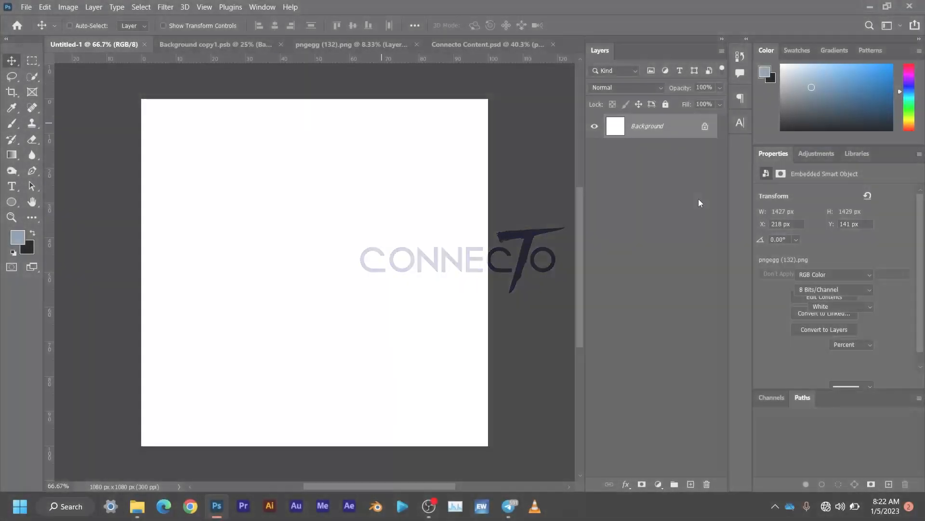
left_click(600, 215)
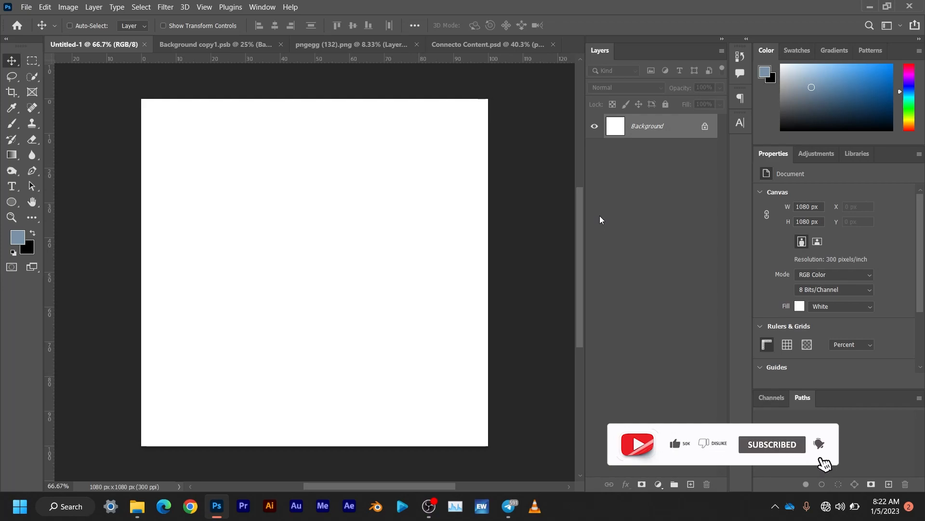
- Add the text 2023 in navy Bebas Neue Pro on the blank canvas and enlarge it to 100 pt
left_click(7, 185)
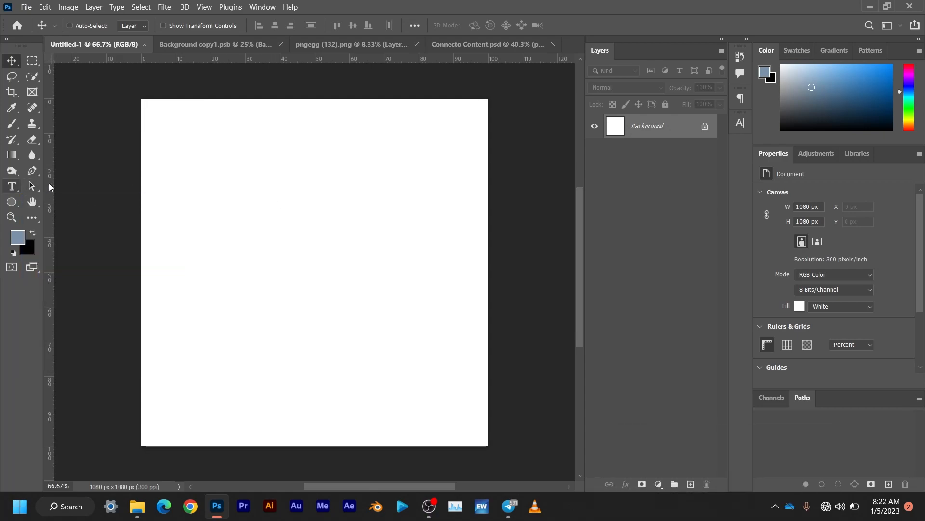
left_click(251, 209)
left_click(252, 209)
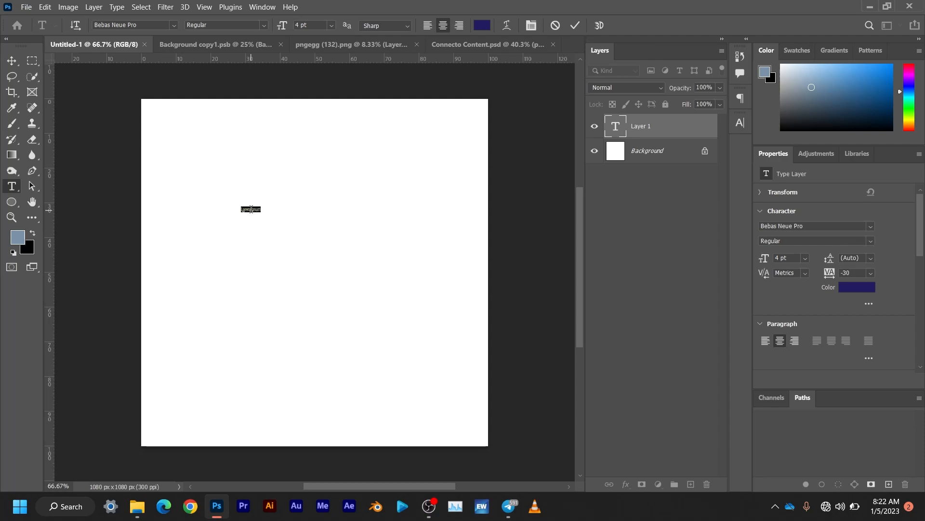
left_click(251, 209)
type("2023")
left_click_drag(252, 208, 227, 212)
left_click_drag(295, 26, 392, 115)
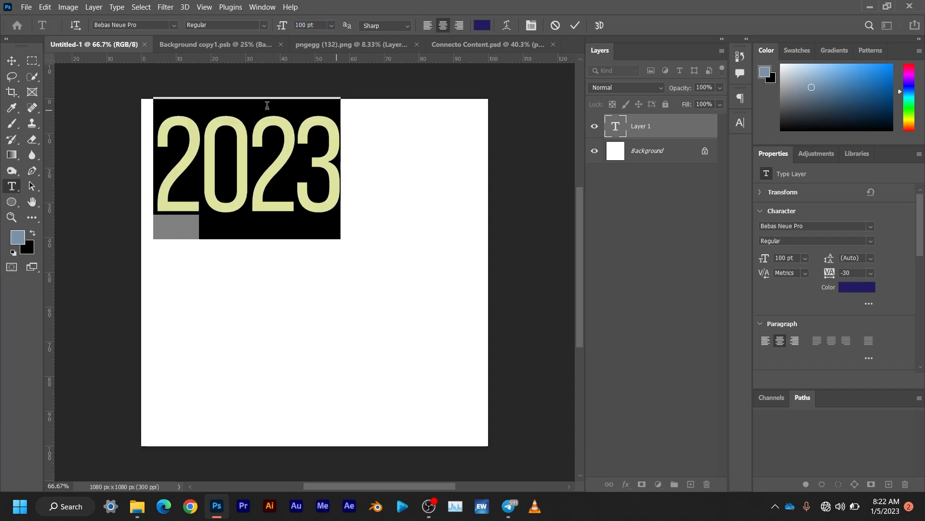
- Move the 2023 text toward the canvas centre and scale it up to about 144 pt
left_click(13, 61)
left_click_drag(265, 164, 334, 233)
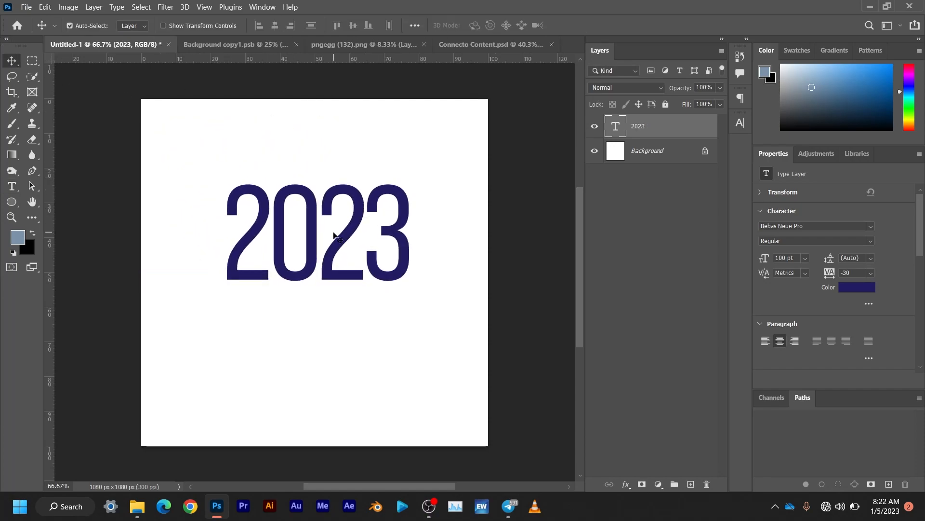
key("ctrl+t")
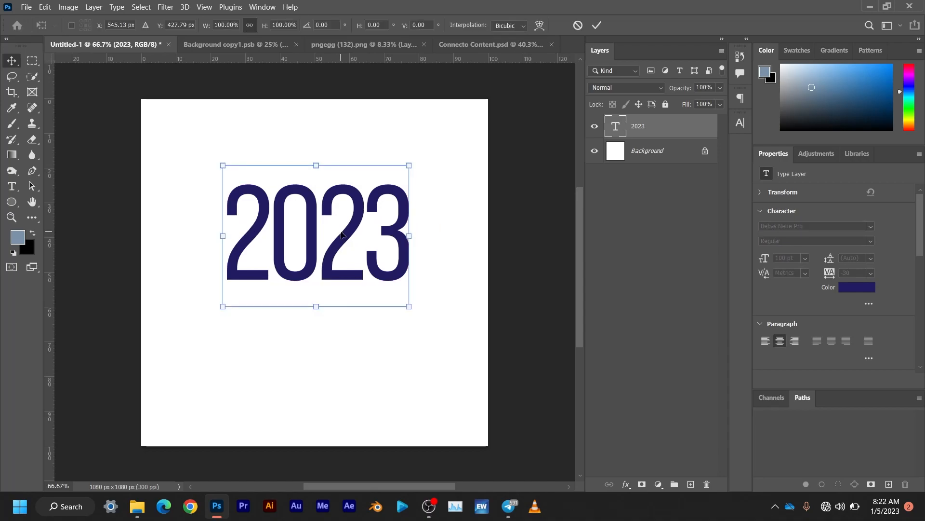
left_click_drag(316, 308, 310, 367)
left_click_drag(317, 277, 313, 243)
key("Return")
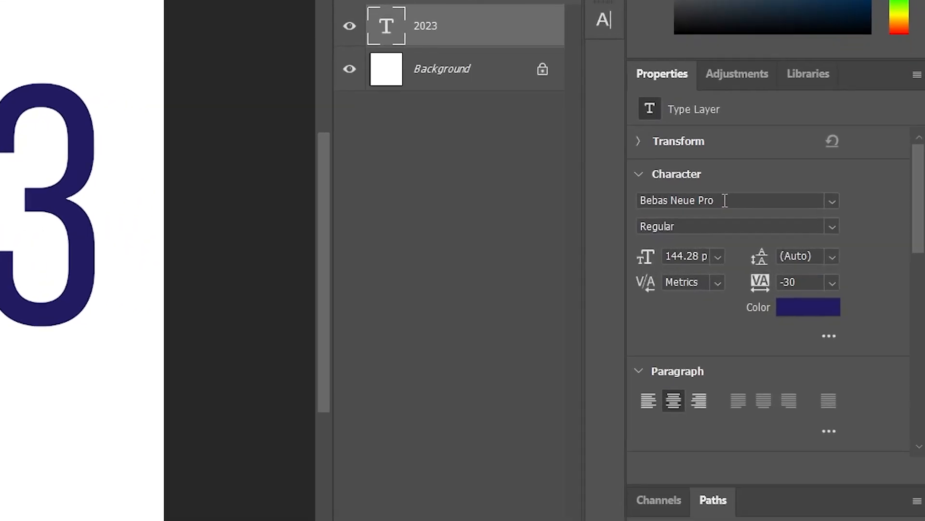
- Change the font of the 2023 text to DELIRIUM NCV Regular
left_click(809, 226)
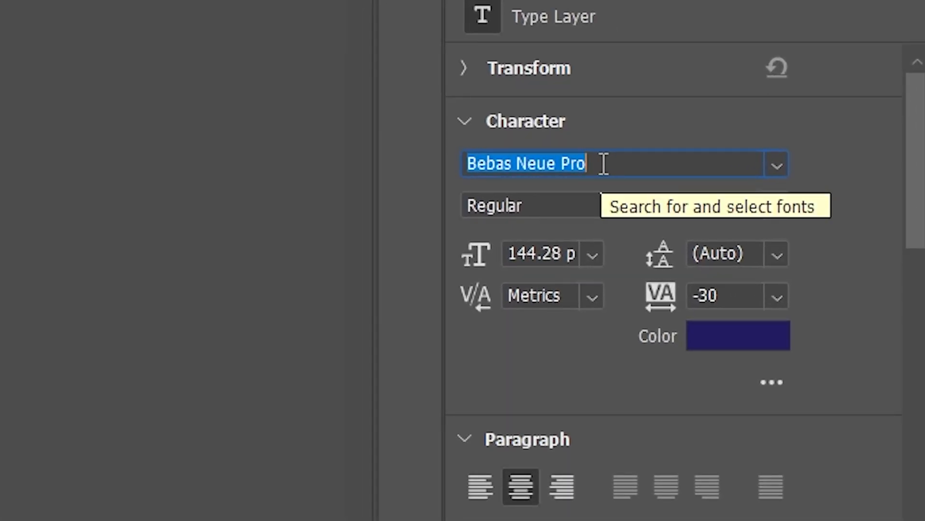
type("Deli")
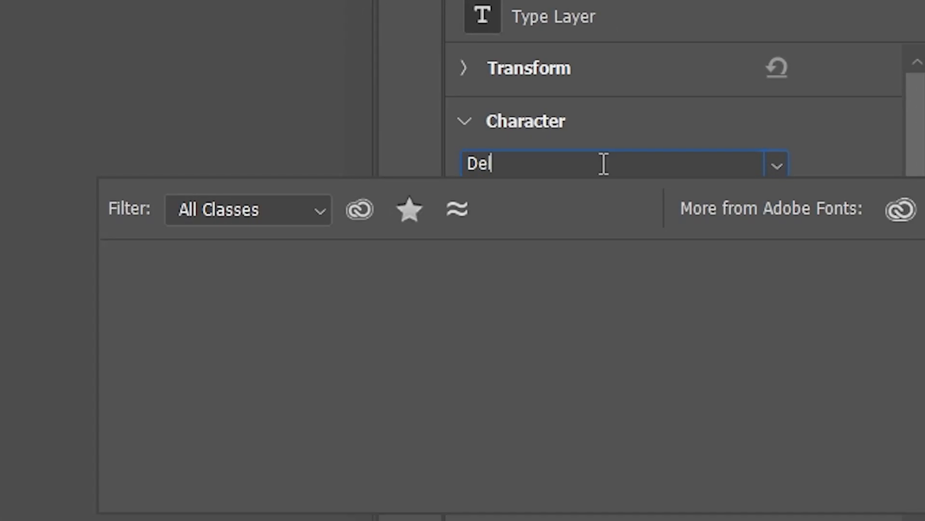
key("Down")
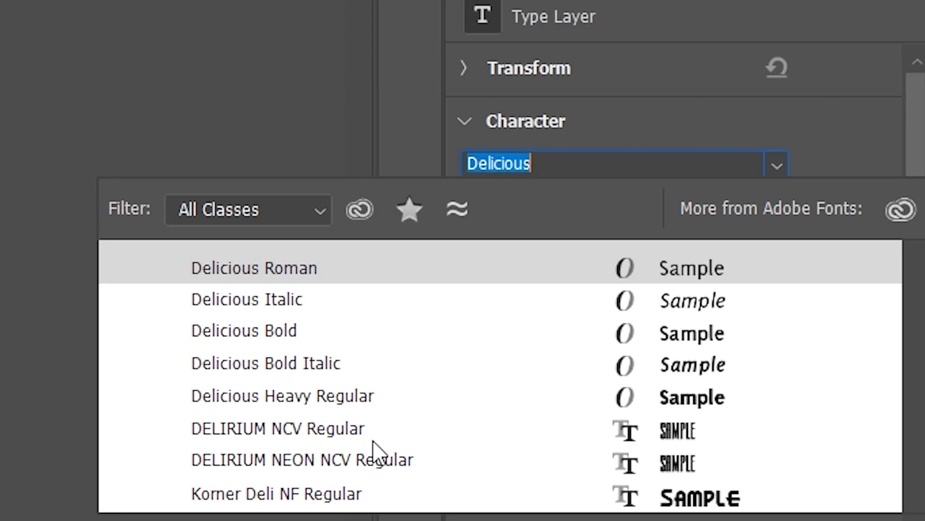
key("Down")
key("Down")
key("Down")
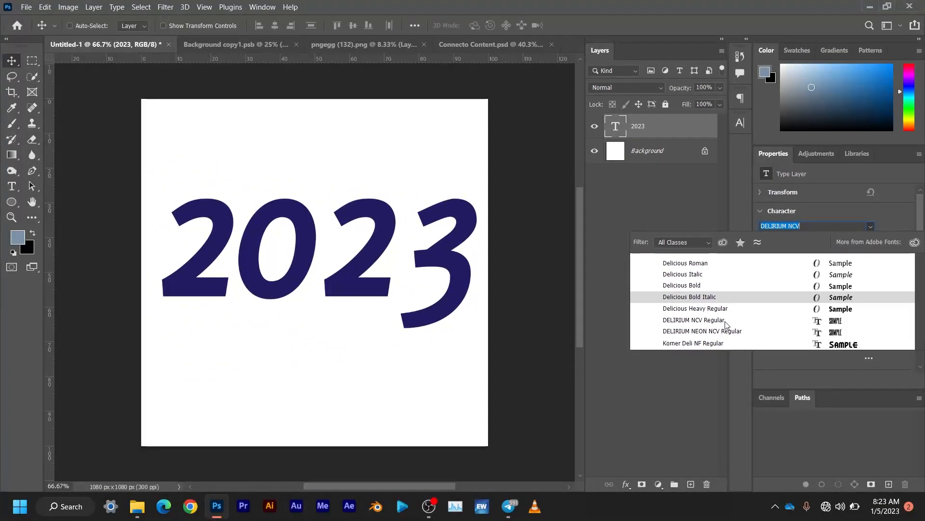
left_click(393, 424)
- Scale the 2023 text up to about 121.6% and position it in the upper middle of the canvas
key("ctrl+t")
left_click_drag(334, 267, 333, 269)
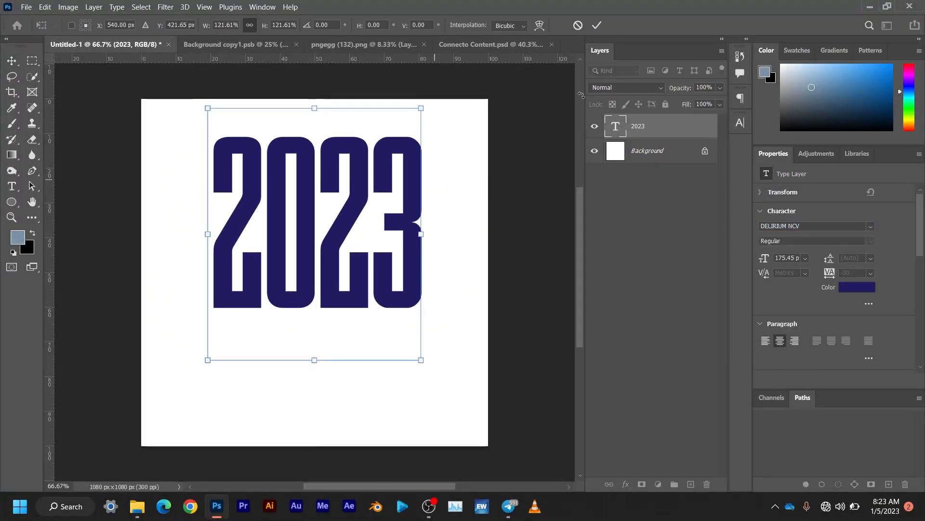
left_click(597, 25)
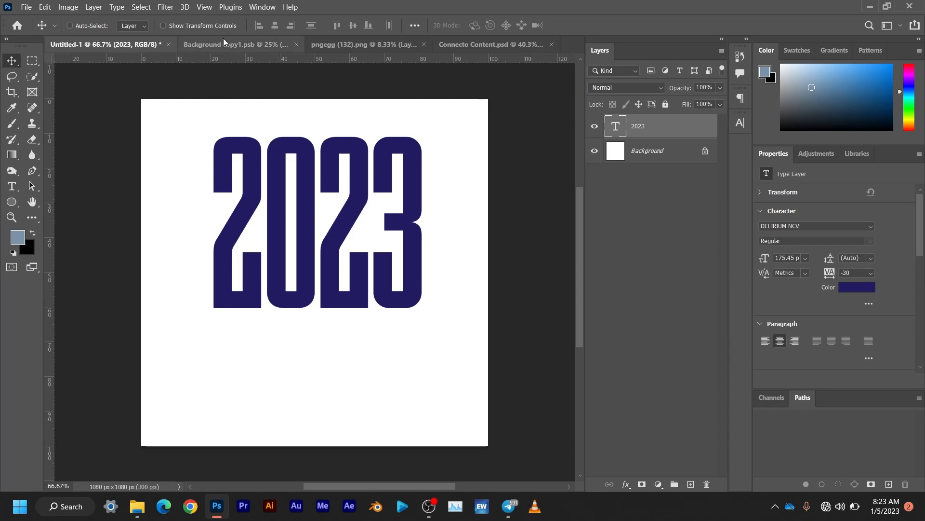
- Examine the finished poster in Connecto Content.psd up close, especially the offset outline around the 2023 digits, and return to Untitled-1
left_click(470, 44)
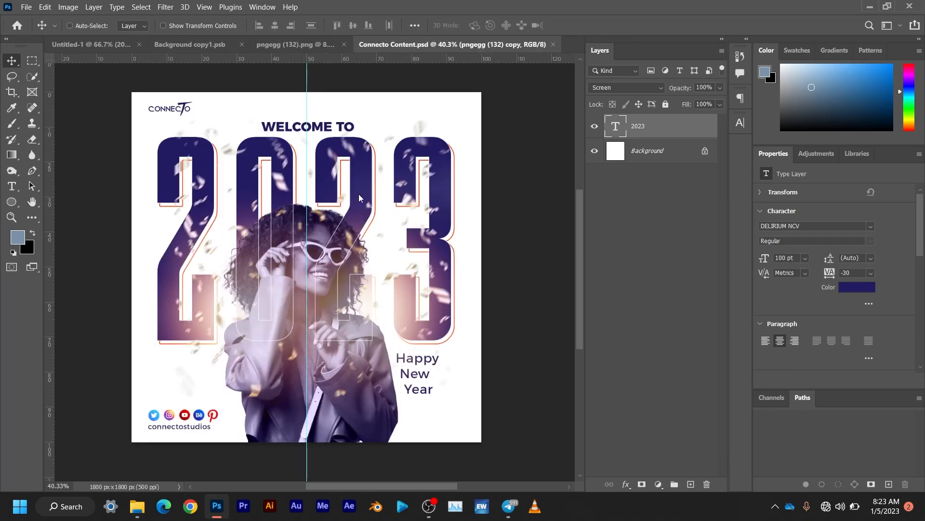
scroll(365, 221, "up", 10)
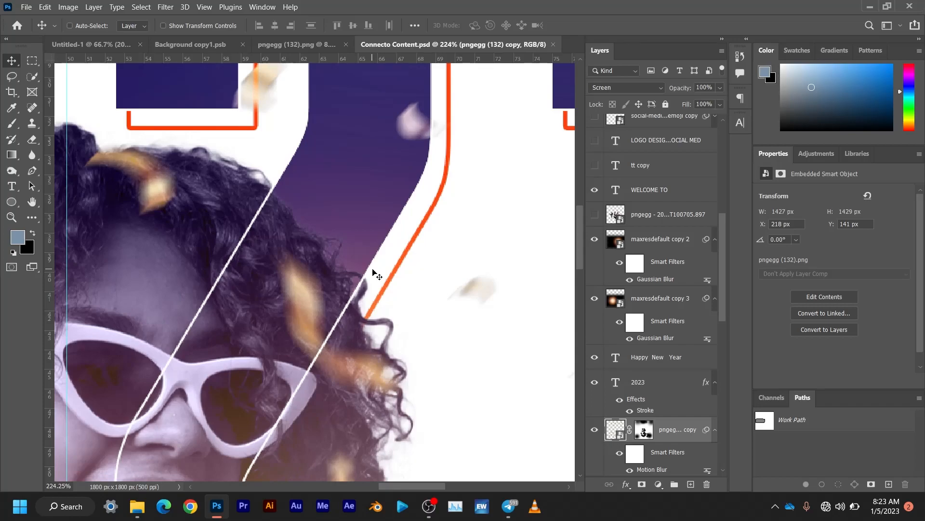
scroll(378, 241, "up", 5)
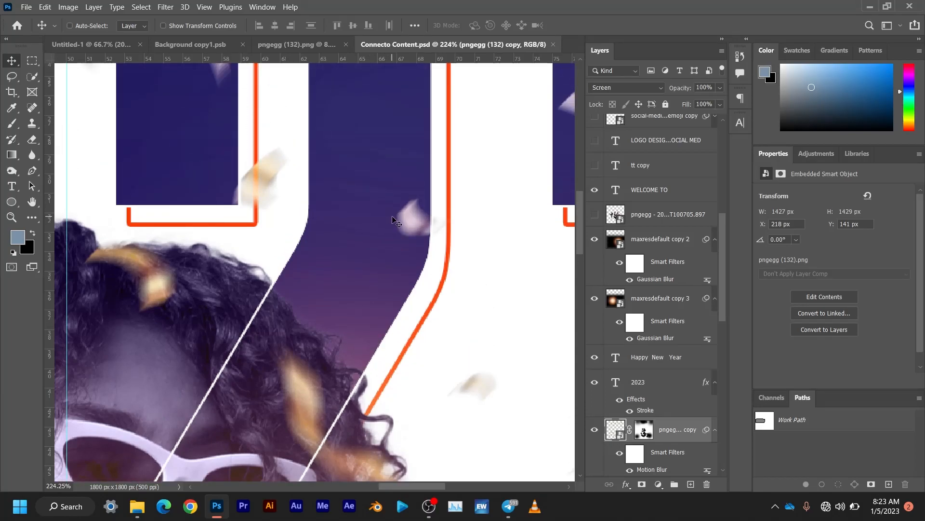
scroll(394, 221, "down", 10)
scroll(394, 219, "down", 4)
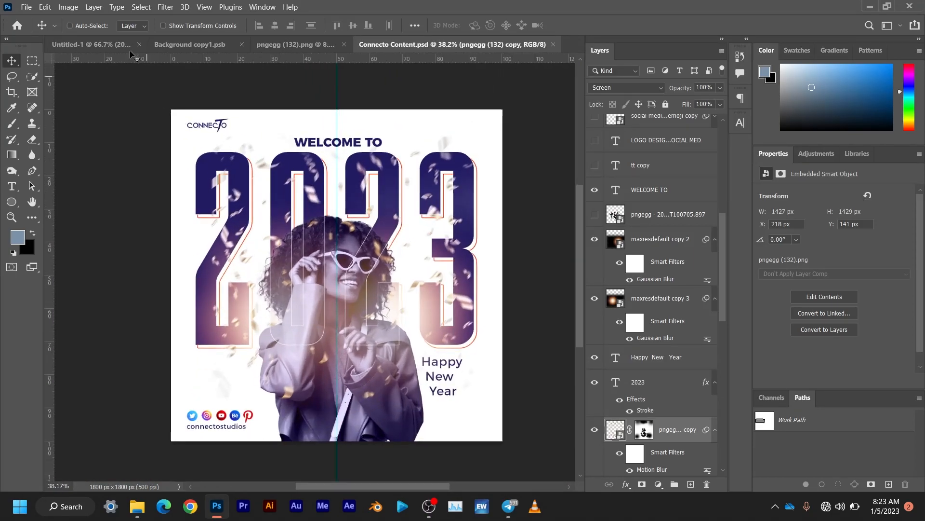
left_click(108, 39)
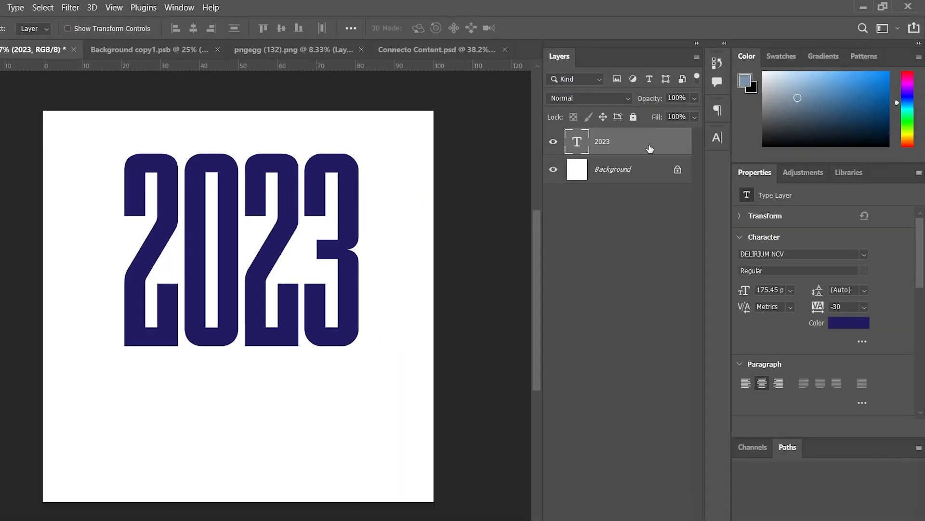
- Duplicate the 2023 text layer and offset the copy slightly down and to the right of the original
right_click(680, 133)
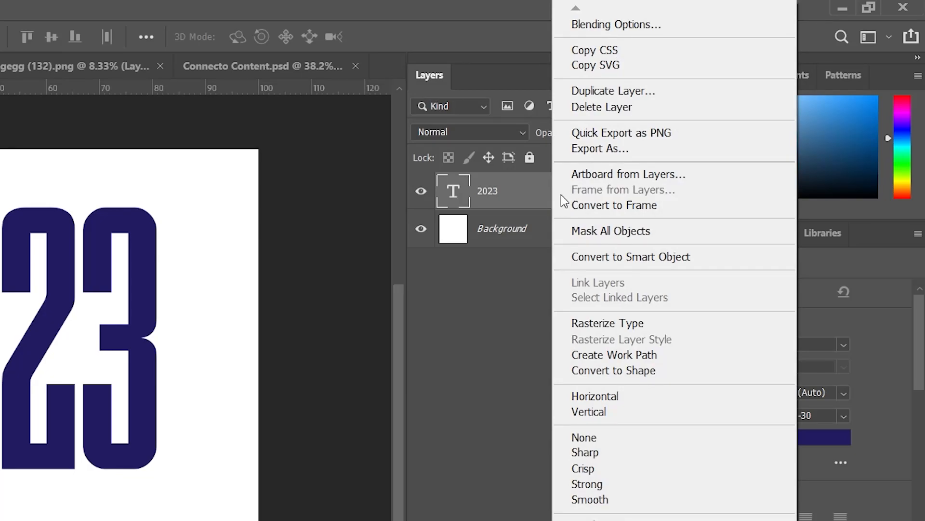
left_click(620, 93)
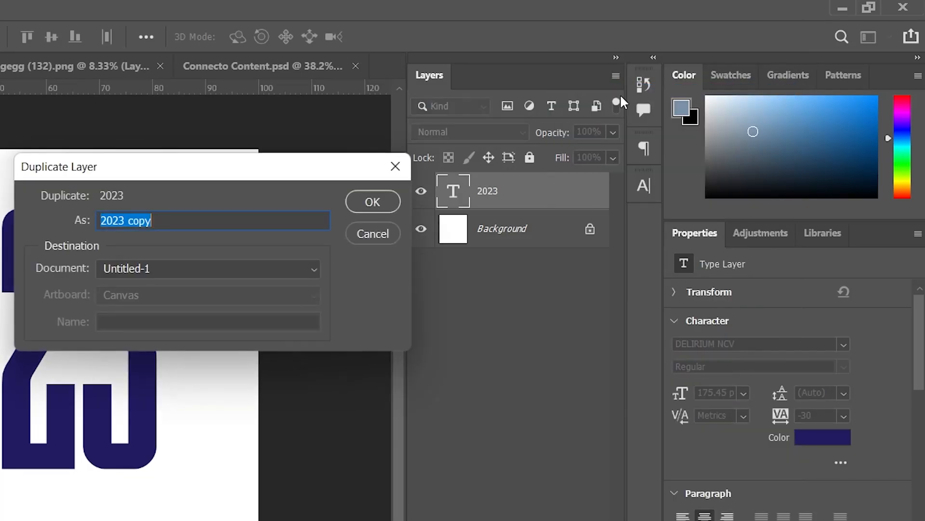
left_click(373, 201)
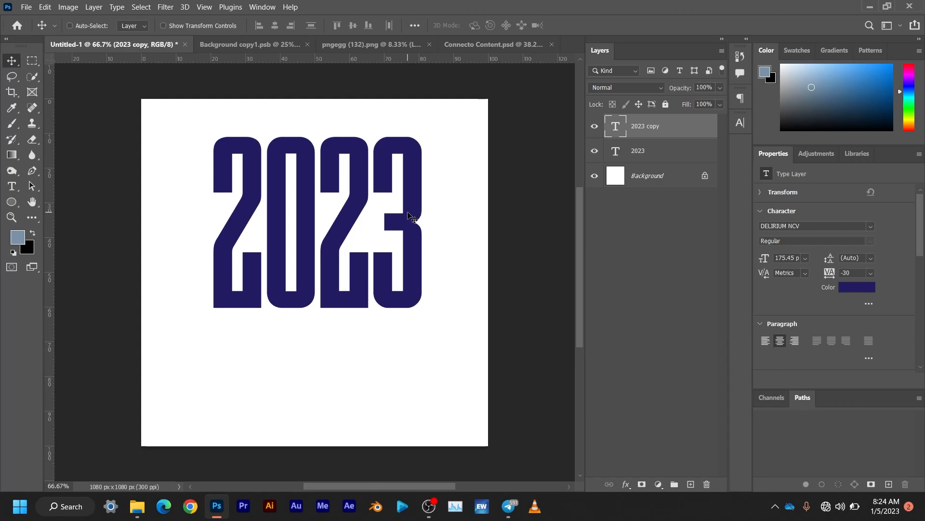
left_click_drag(408, 216, 414, 224)
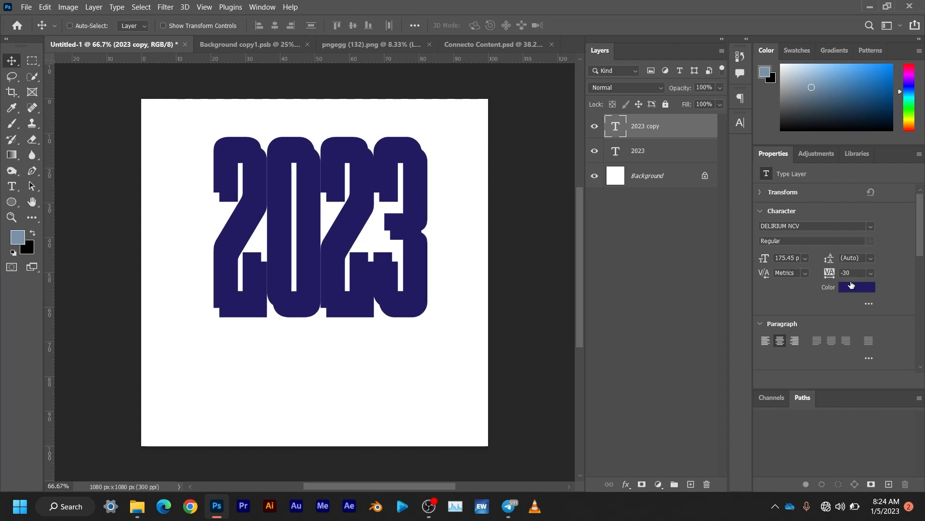
- Set the text colour of the offset 2023 copy to light pink ffa6a6
left_click(851, 284)
left_click(766, 194)
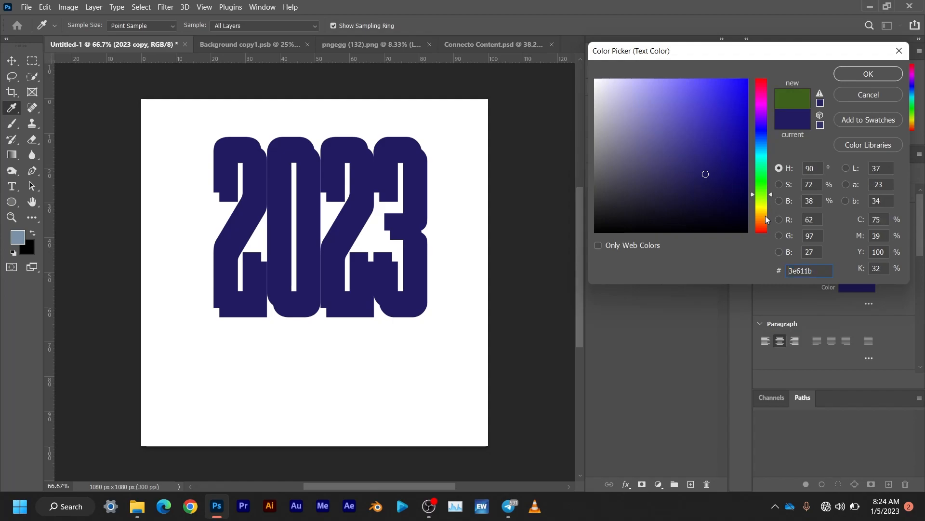
left_click(766, 216)
left_click(767, 231)
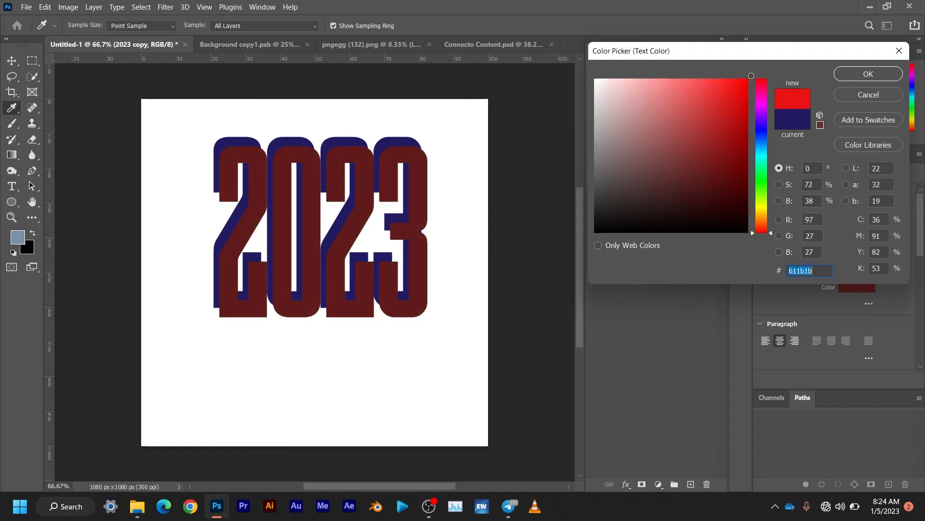
left_click_drag(687, 76, 648, 76)
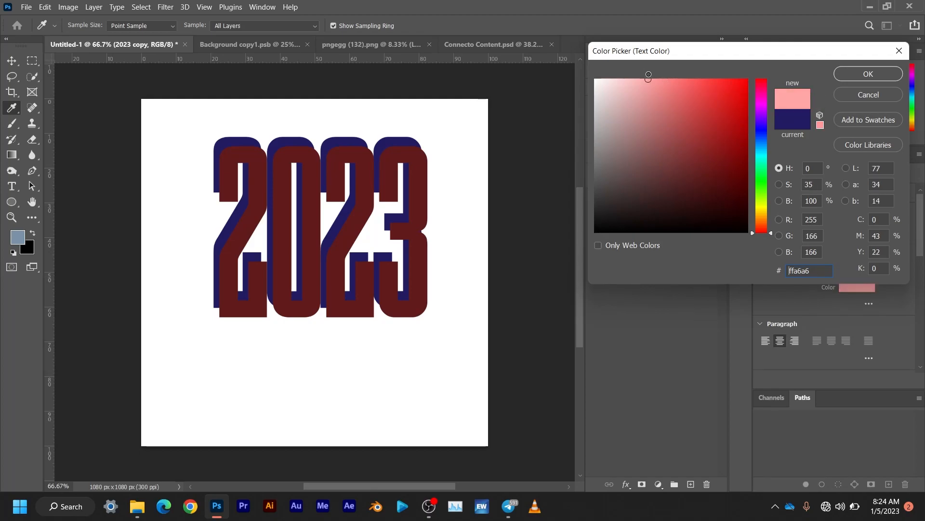
left_click(876, 73)
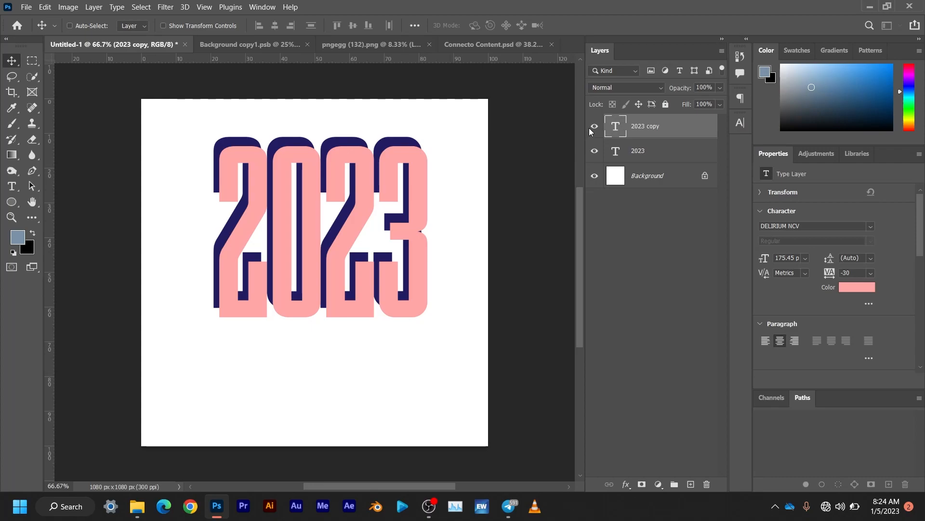
- Duplicate the pink 2023 layer and place the duplicate beneath the navy 2023 layer, just above the Background
right_click(664, 127)
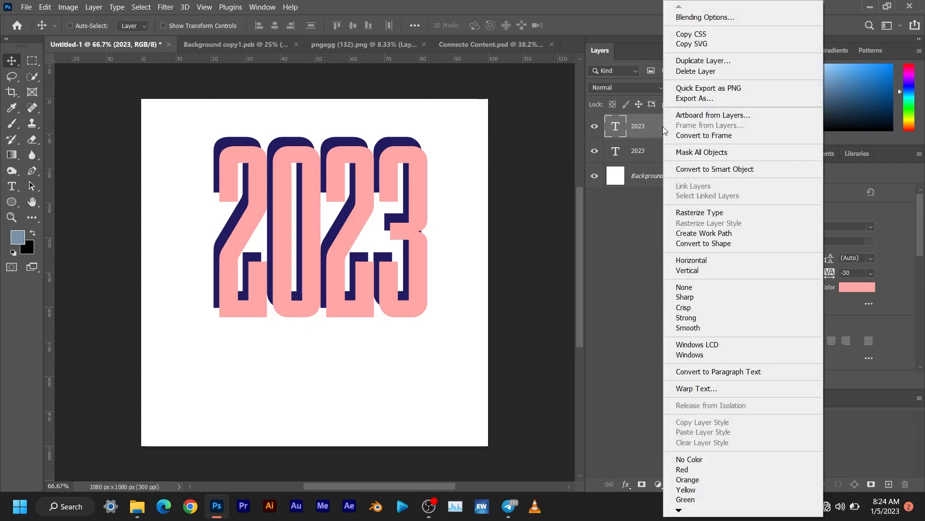
left_click(702, 61)
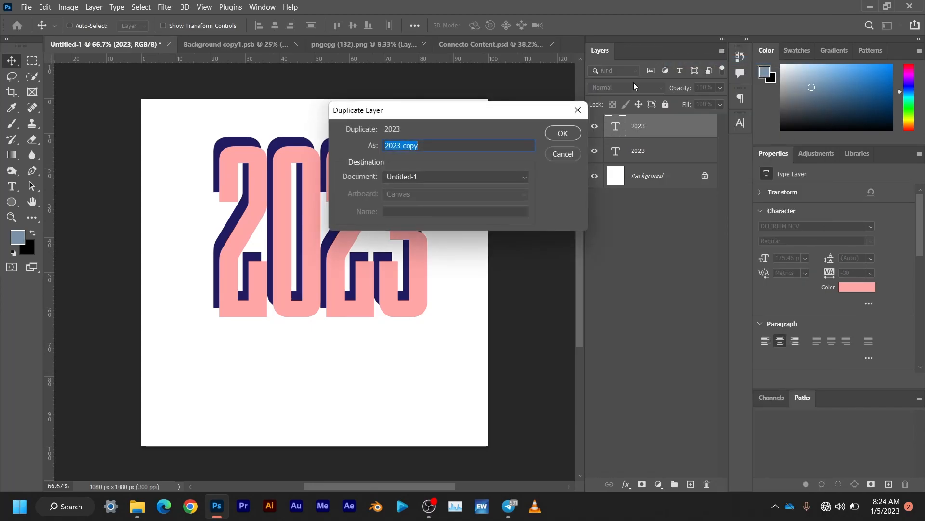
left_click(574, 133)
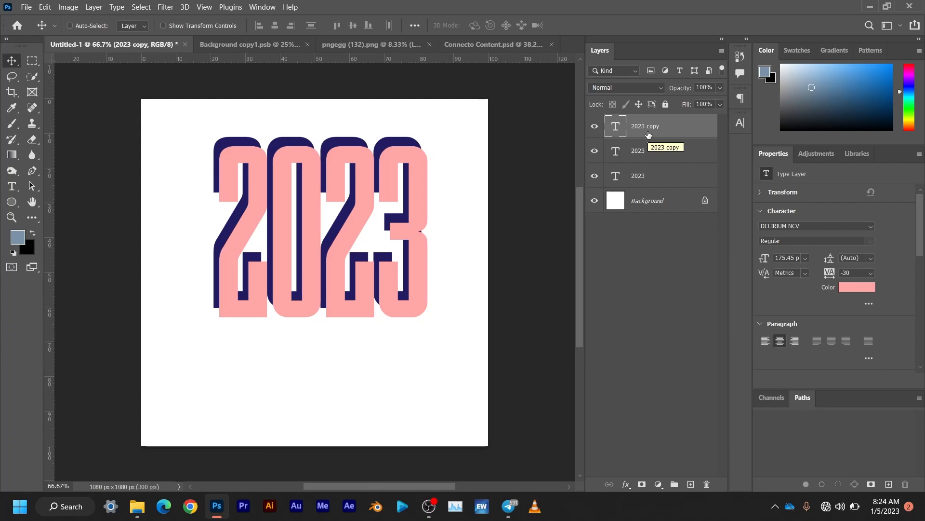
left_click_drag(671, 128, 669, 184)
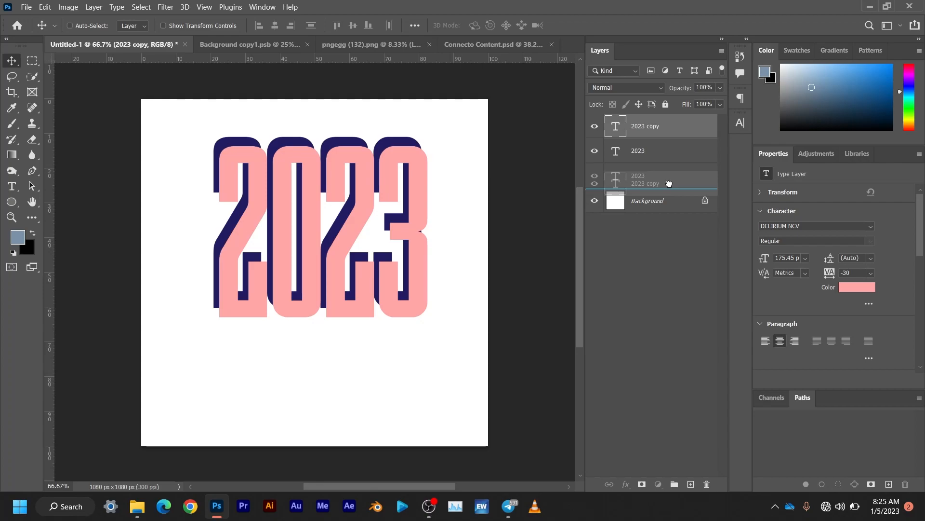
left_click_drag(669, 184, 668, 186)
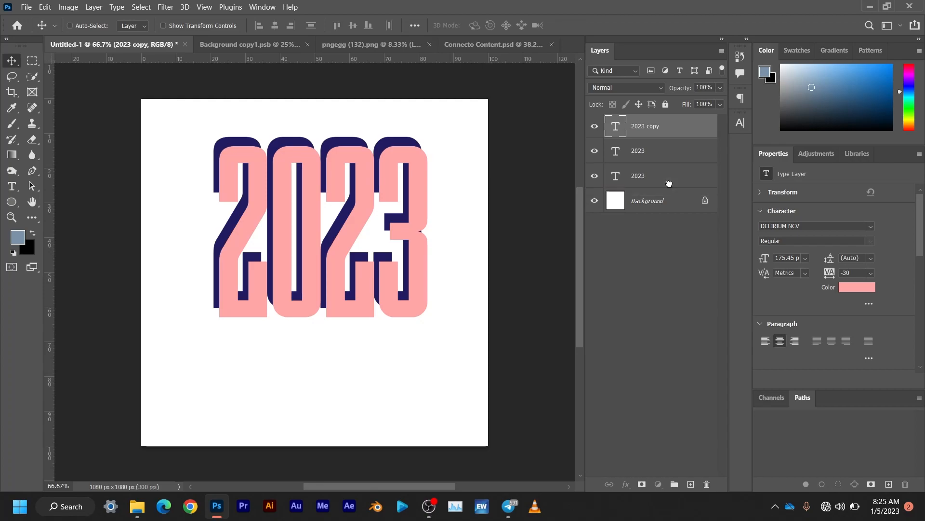
- Hide both pink 2023 layers and select the navy 2023 layer
left_click(594, 179)
left_click(597, 127)
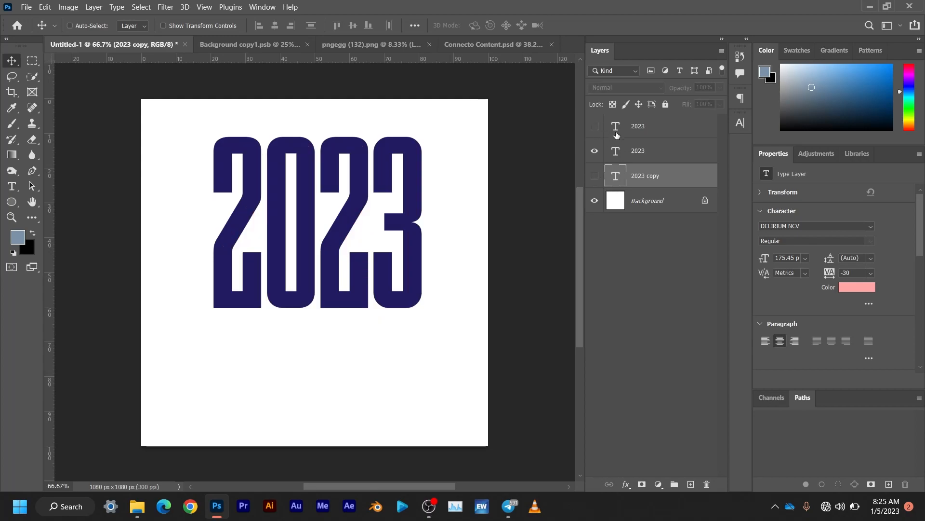
left_click(660, 152)
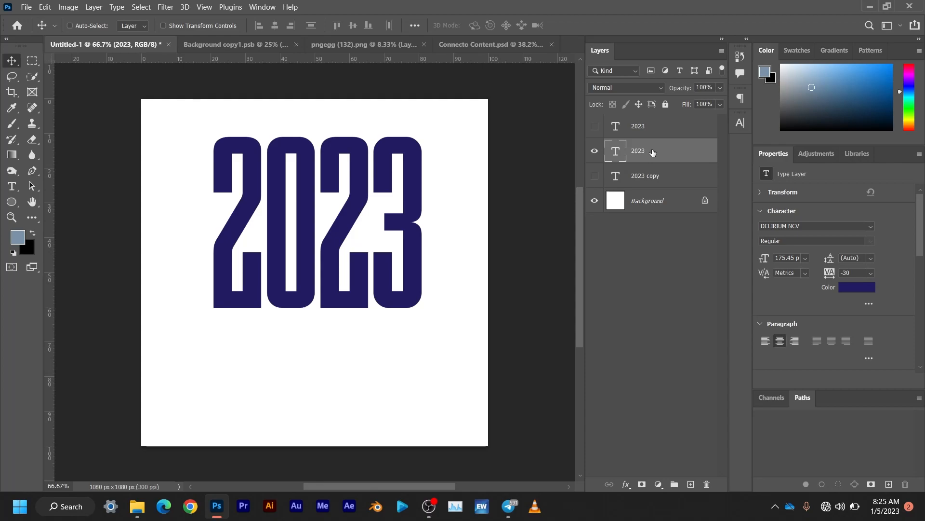
- Copy the cut-out photo of the woman from Background copy1.psb into the Untitled-1 poster, directly above the navy 2023 layer
left_click(251, 46)
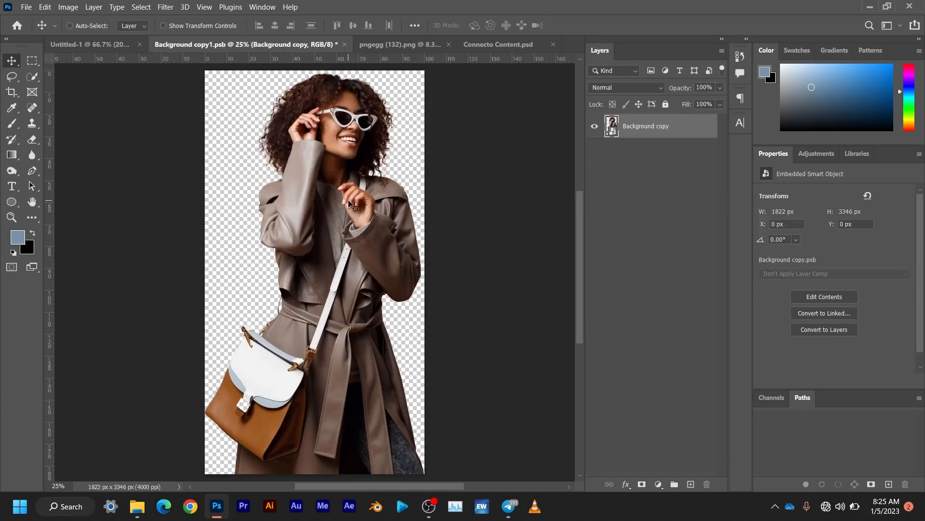
scroll(351, 204, "up", 2)
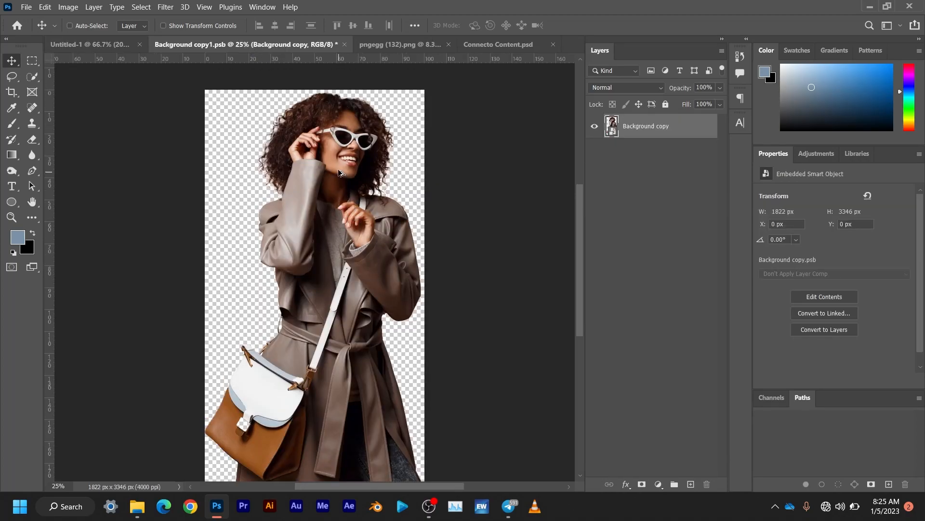
scroll(340, 173, "up", 3)
scroll(380, 186, "down", 4)
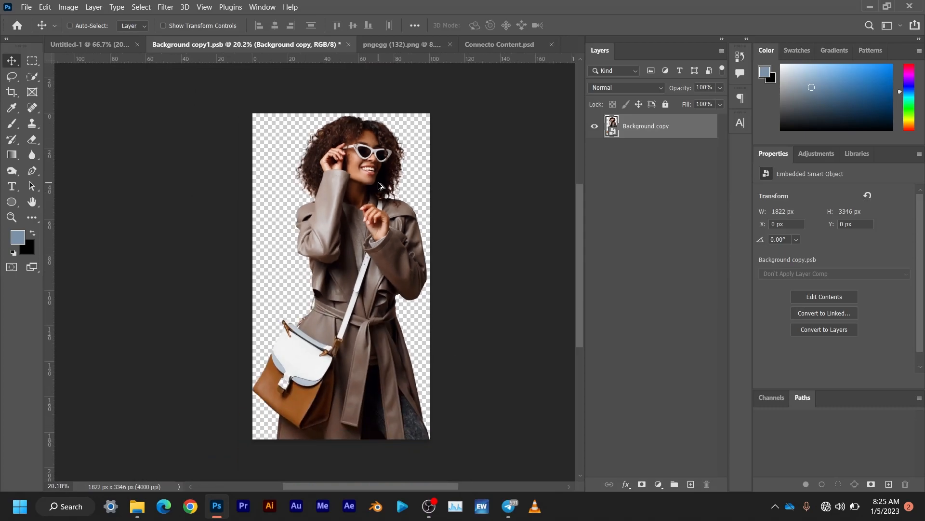
scroll(380, 186, "up", 1)
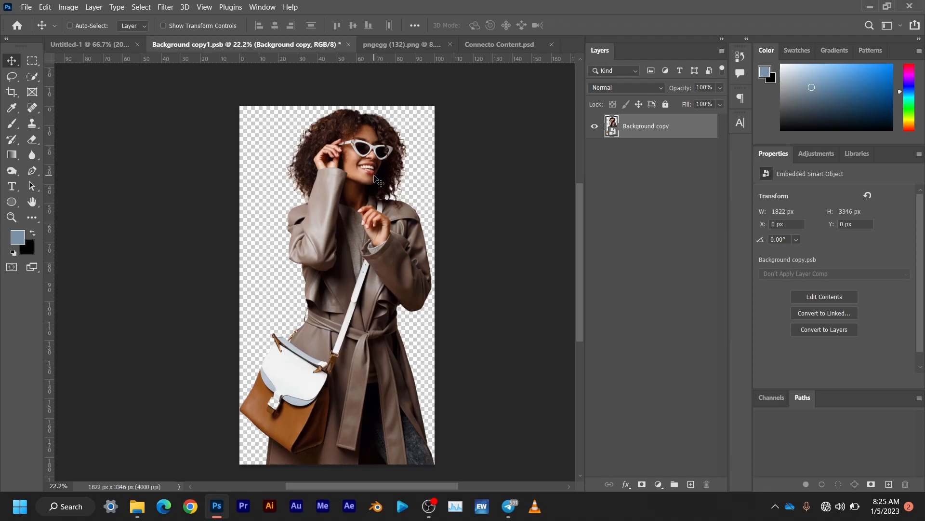
left_click_drag(340, 202, 331, 349)
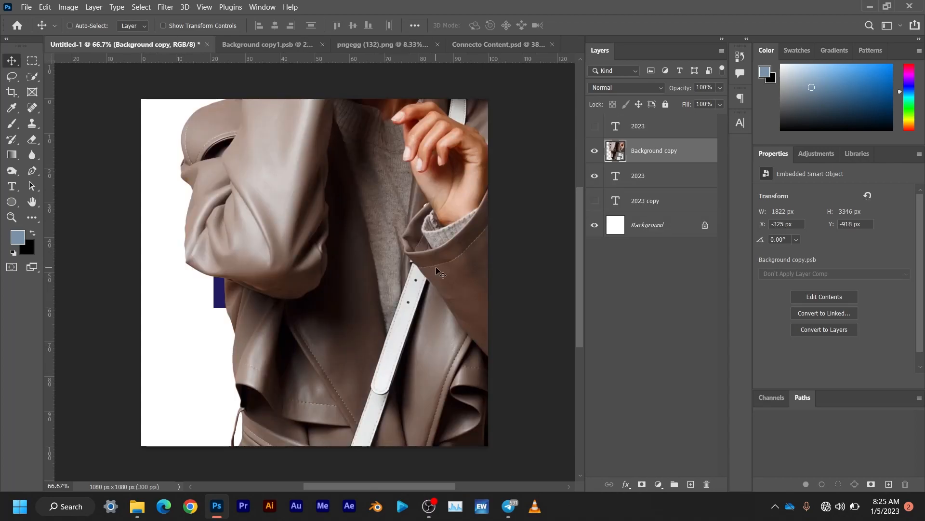
- Scale the woman photo down to about 468 by 859 px and place it in front of the navy 2023, reaching the canvas's lower edge
scroll(436, 270, "down", 4)
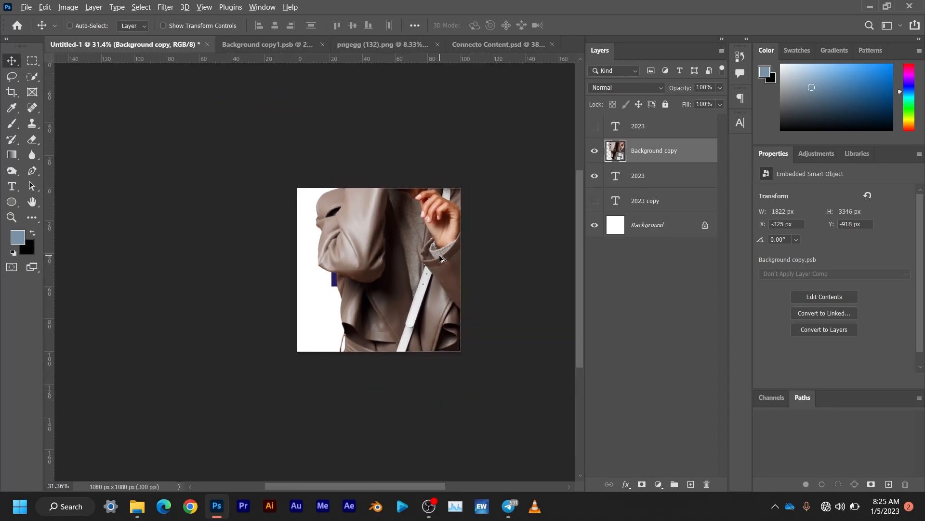
scroll(440, 259, "down", 1)
key("ctrl")
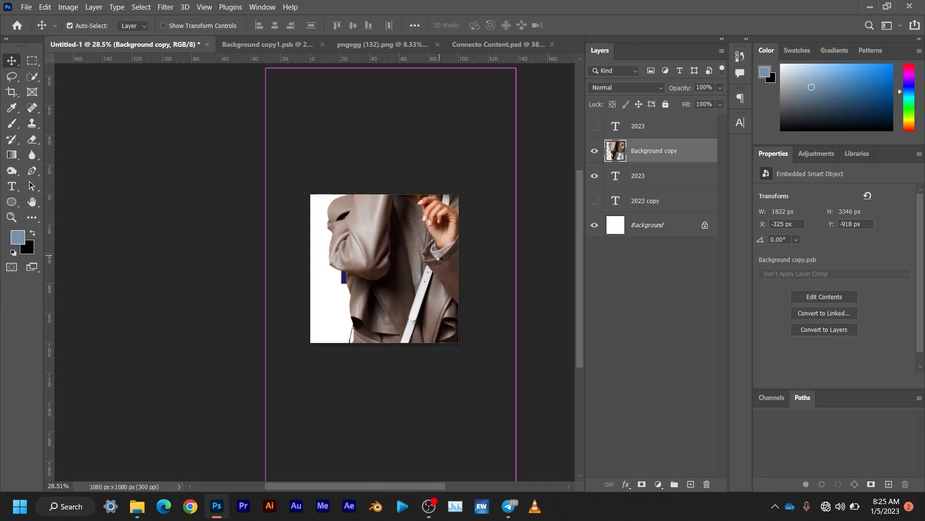
key("ctrl+t")
left_click_drag(491, 100, 397, 239)
left_click_drag(387, 194, 379, 239)
left_click_drag(377, 282, 374, 272)
left_click_drag(375, 230, 377, 280)
left_click_drag(378, 316, 382, 268)
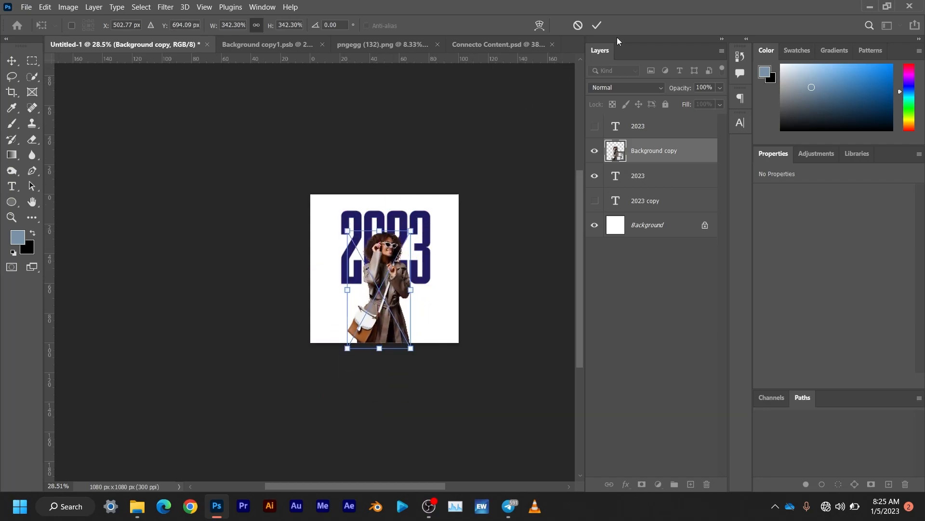
left_click(597, 25)
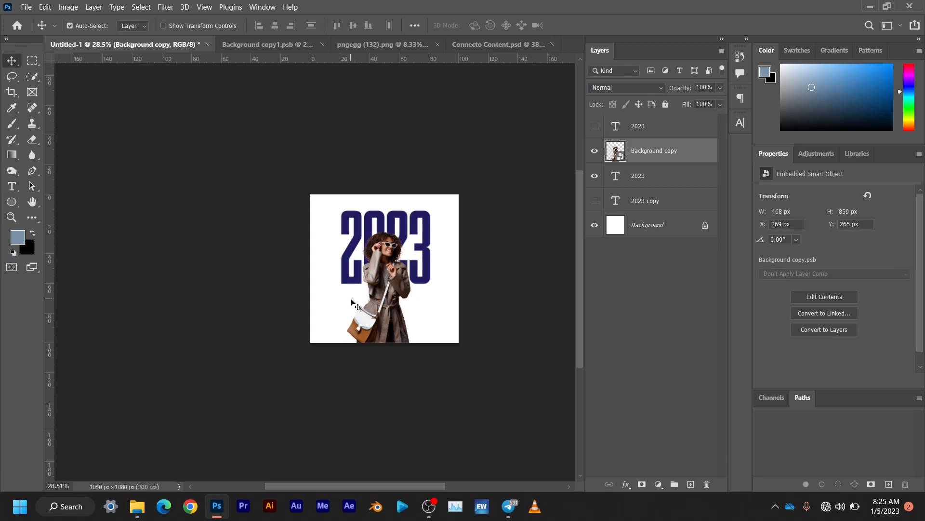
- Centre the navy 2023 text horizontally on the canvas behind the woman
key("ctrl")
scroll(354, 304, "up", 5)
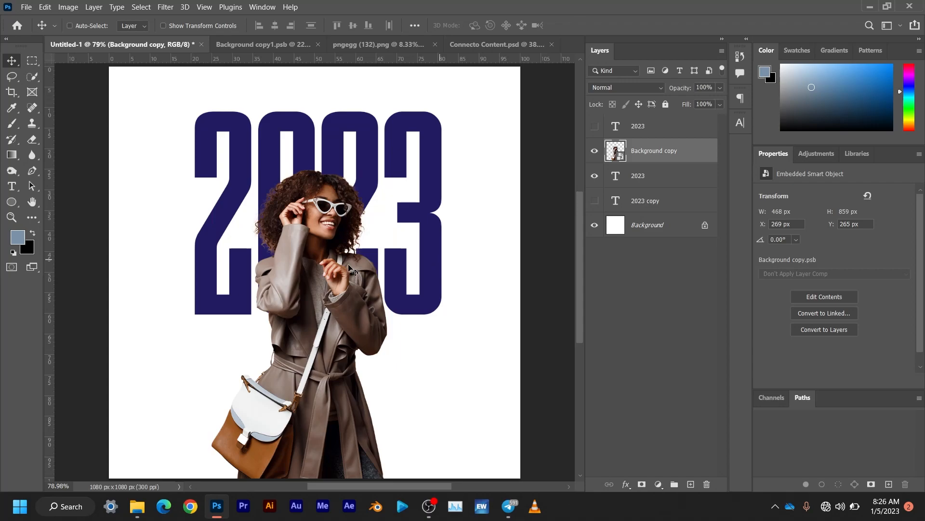
scroll(349, 268, "down", 1)
key("ctrl")
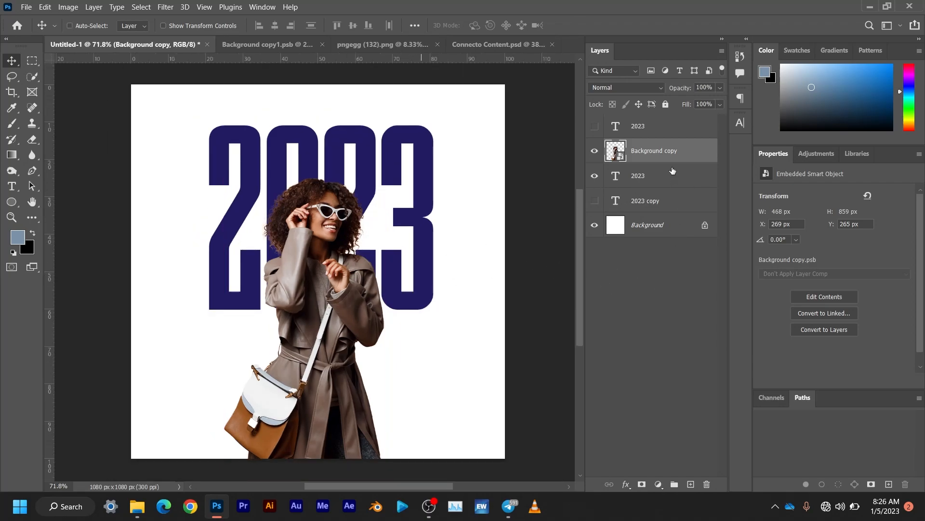
left_click(669, 179)
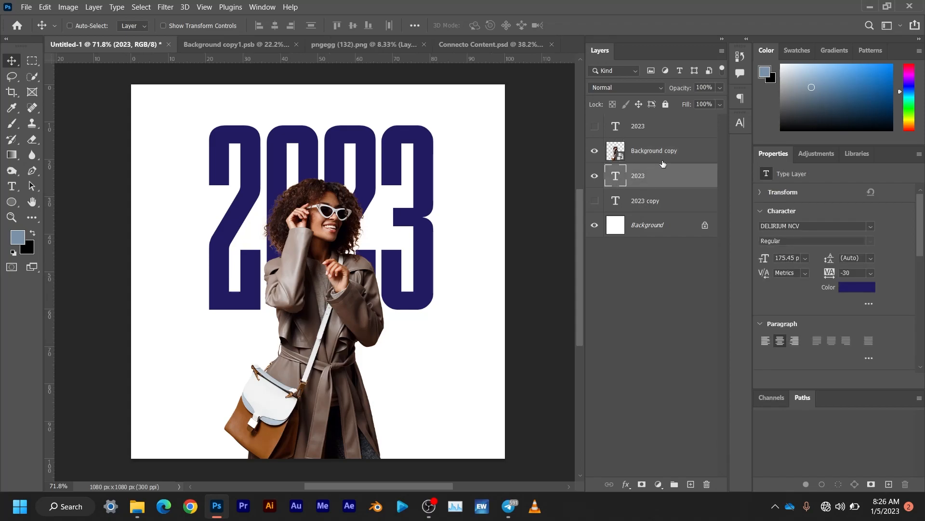
left_click_drag(426, 224, 404, 228)
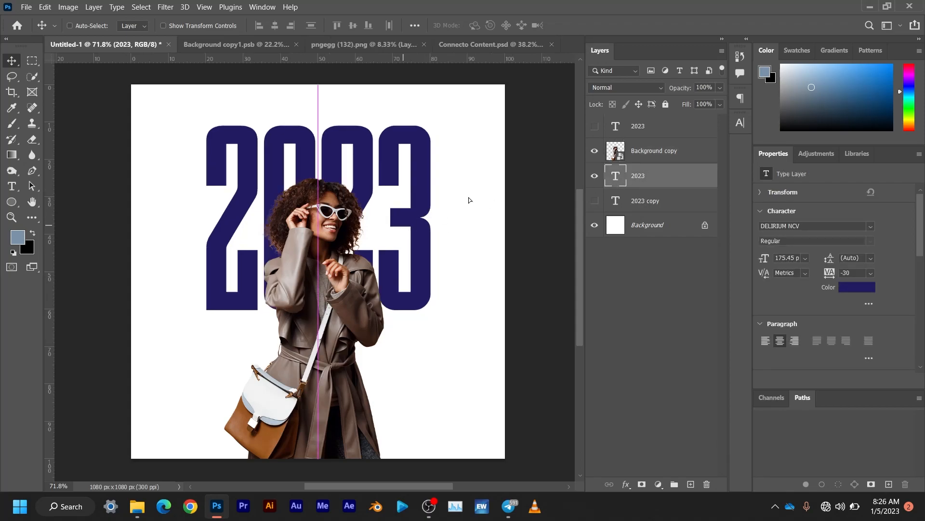
- Add vertical and horizontal guides through the canvas centre and shift the woman photo slightly left and up to about X 250, Y 259 px
left_click_drag(50, 216, 321, 229)
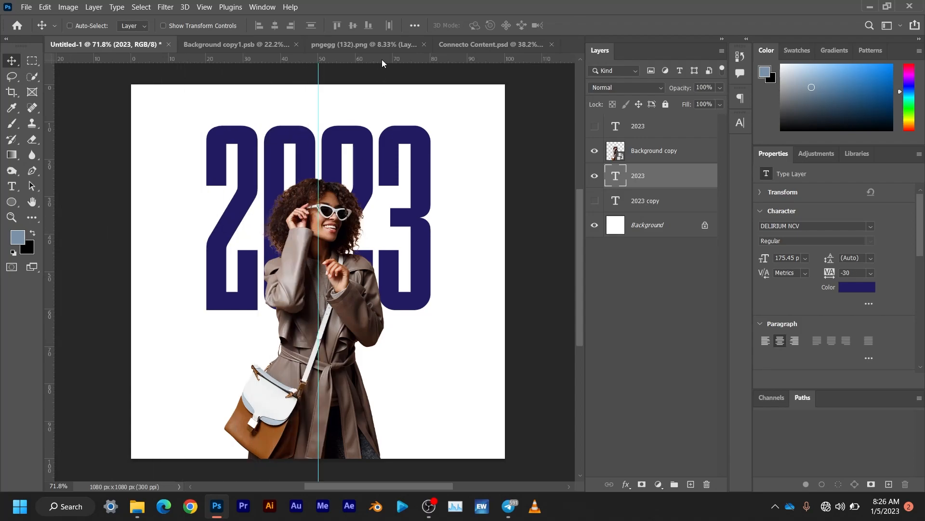
left_click_drag(383, 57, 376, 271)
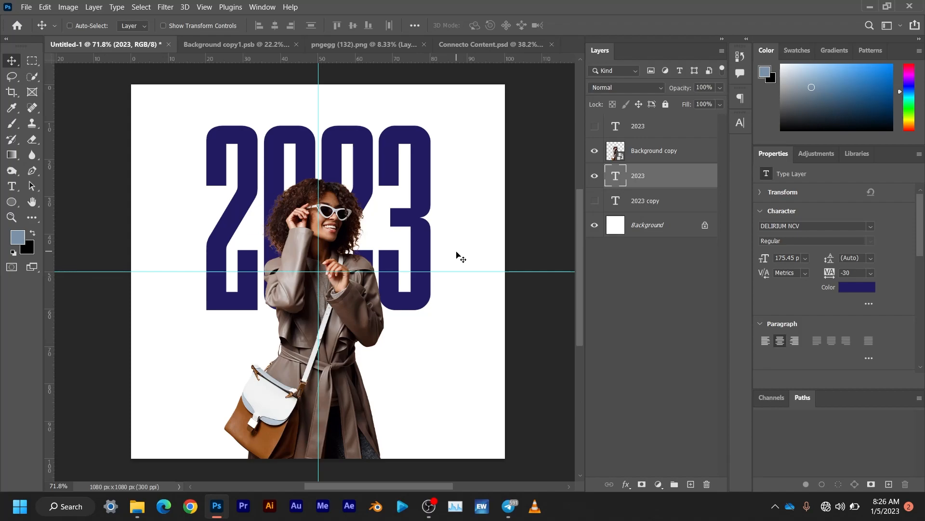
left_click(701, 153)
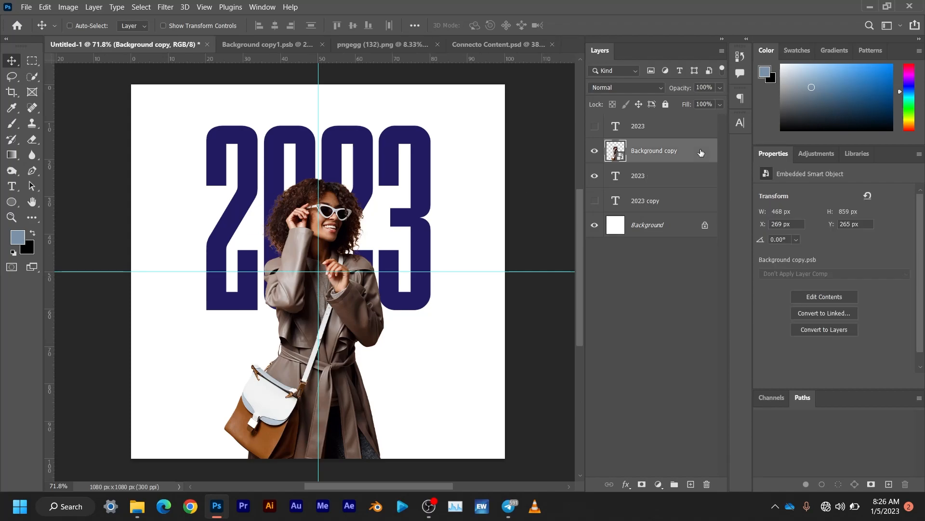
left_click_drag(375, 177, 367, 176)
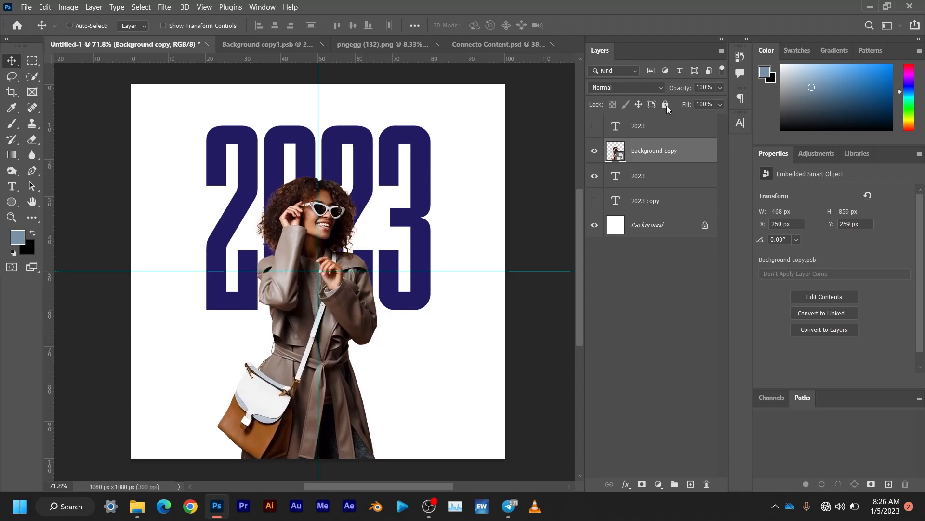
- Show the topmost pink 2023 layer and add a Stroke effect to it in white ffffff
left_click(593, 128)
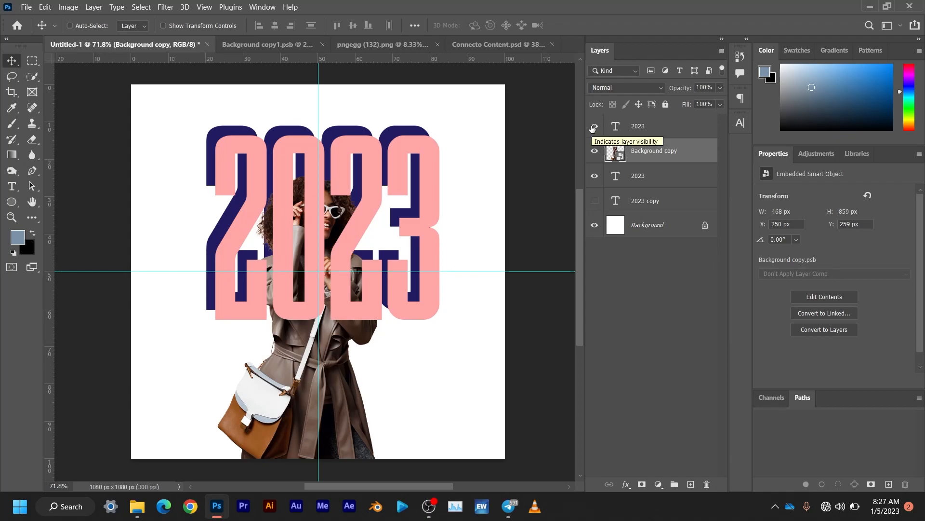
left_click(663, 125)
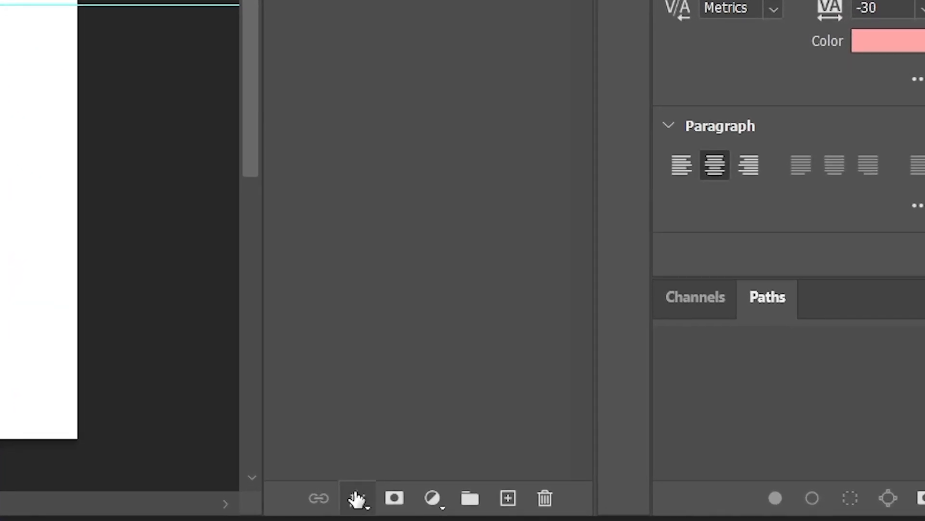
left_click(356, 498)
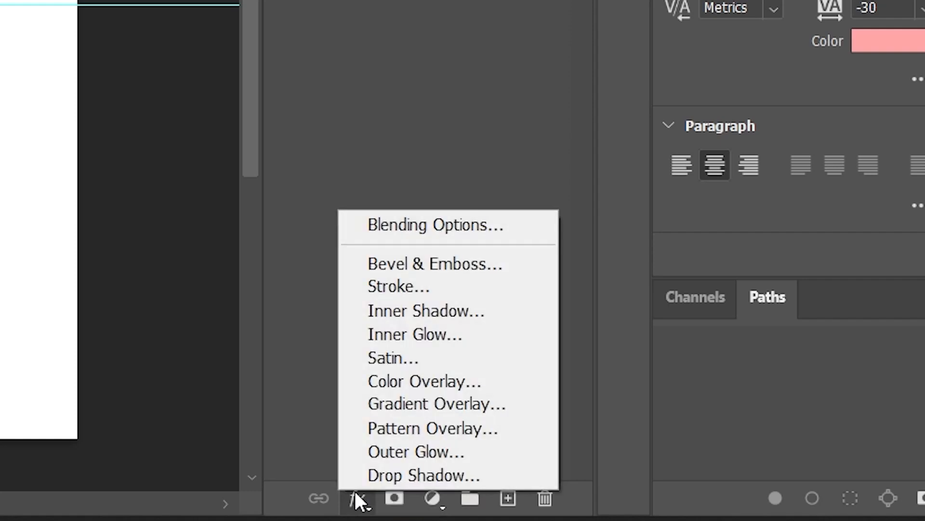
left_click(437, 288)
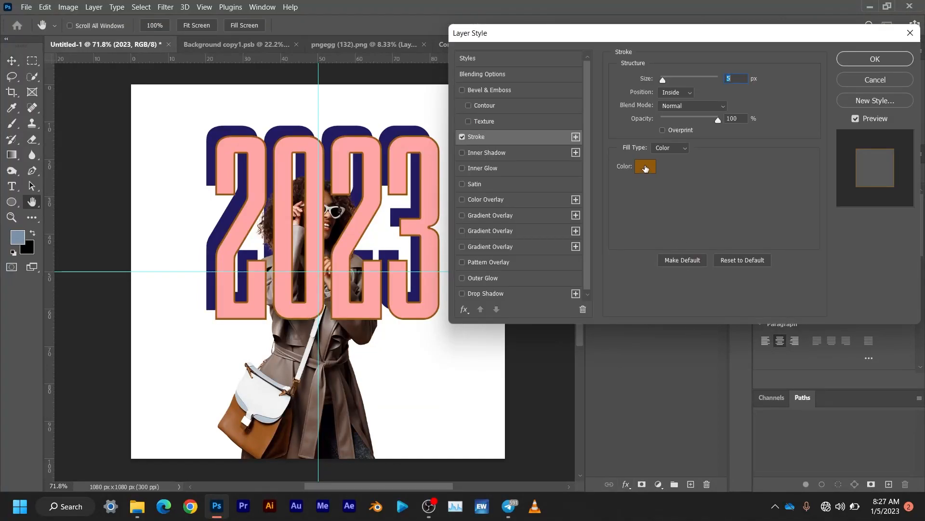
left_click(645, 168)
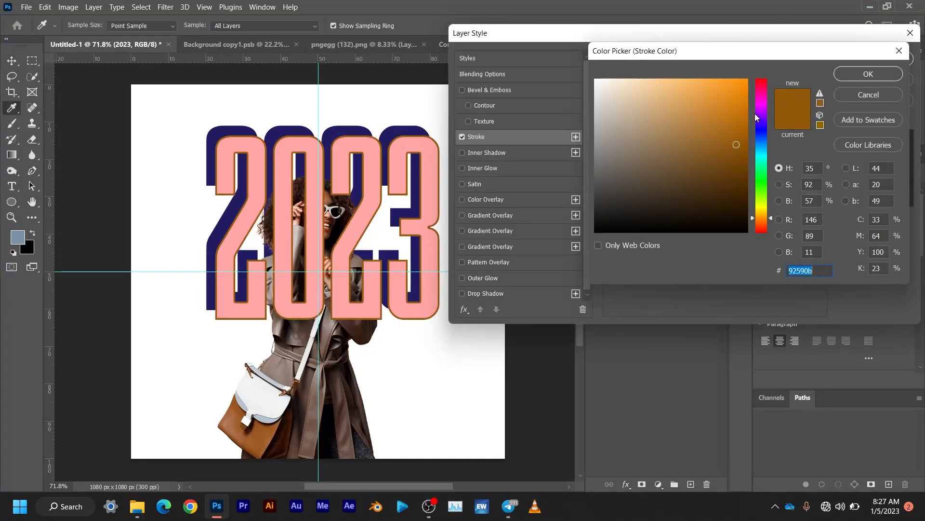
type("ffffff")
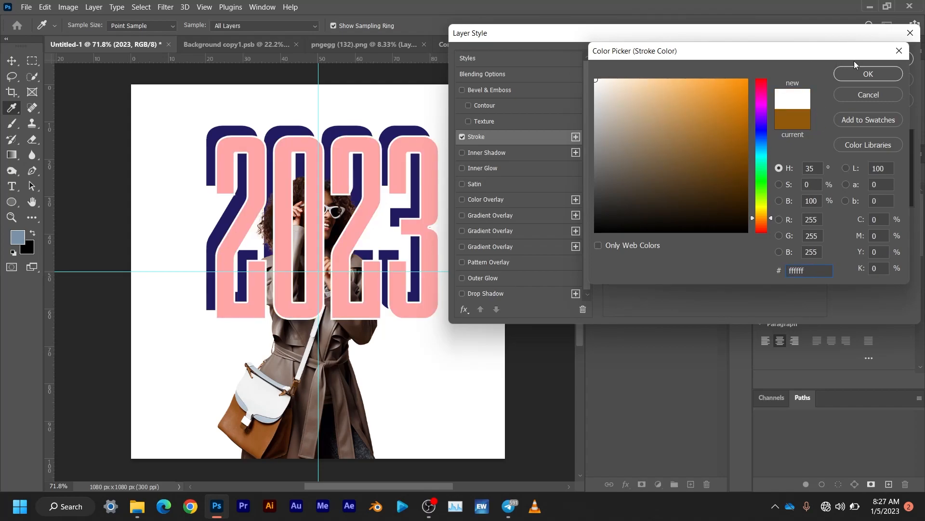
left_click(852, 73)
- Set the white stroke's size to 2 px and apply the layer style
double_click(729, 79)
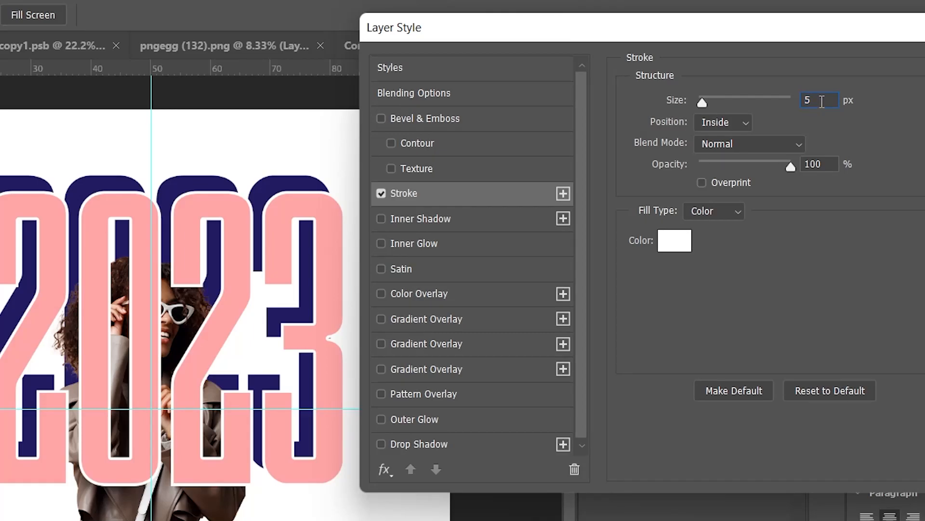
left_click_drag(822, 101, 802, 100)
type("2")
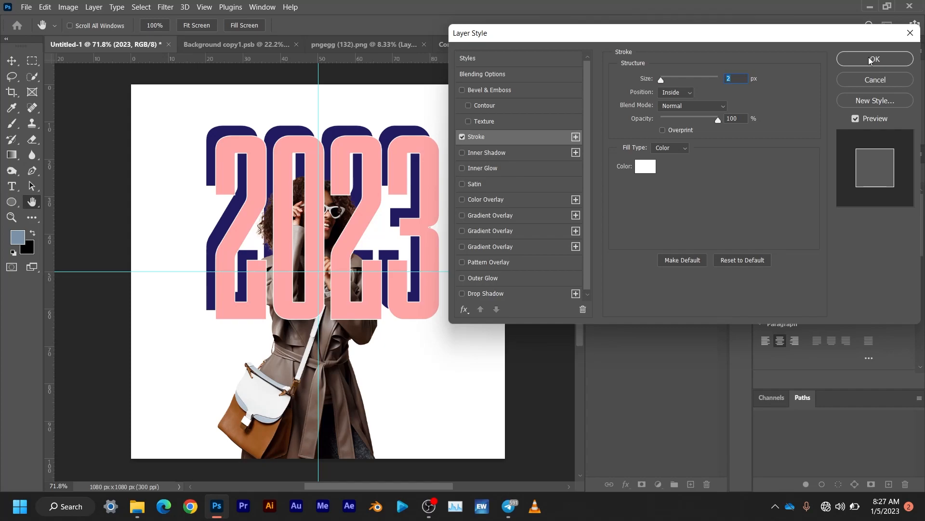
left_click(870, 59)
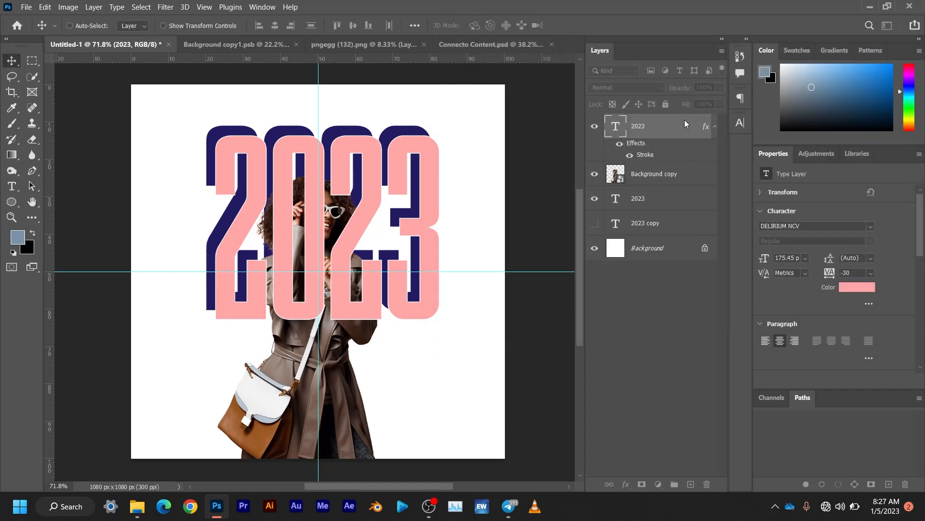
- Check the reference design in Connecto Content.psd, then reduce the topmost 2023 layer's fill to 0% in Untitled-1
left_click(474, 46)
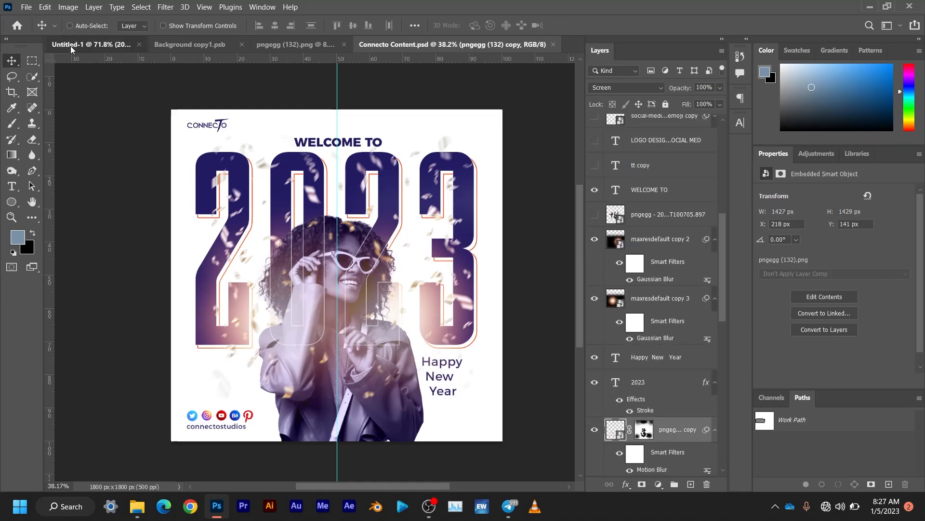
left_click(92, 44)
left_click(686, 136)
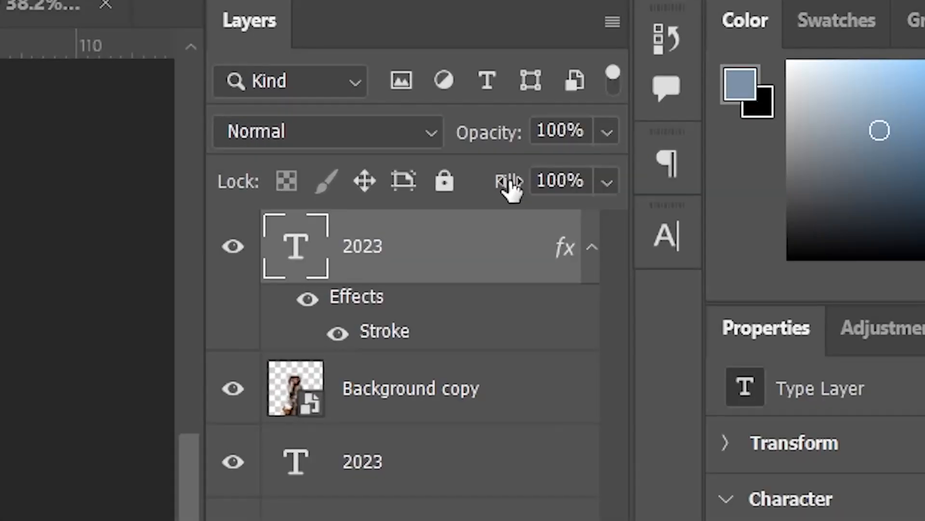
left_click_drag(688, 107, 666, 107)
left_click_drag(448, 195, 273, 221)
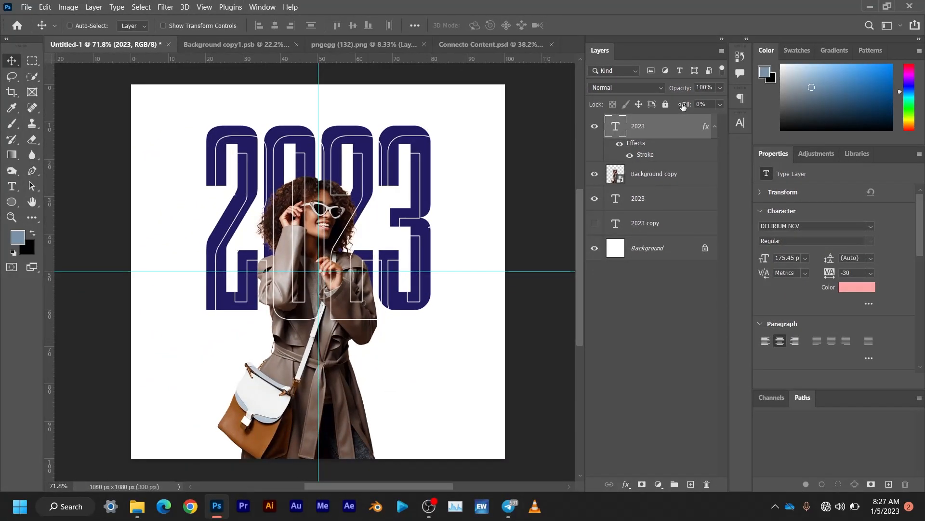
left_click_drag(683, 106, 574, 110)
- Move the outlined 2023 text up and left to align exactly with the navy 2023 digits
left_click_drag(367, 195, 357, 185)
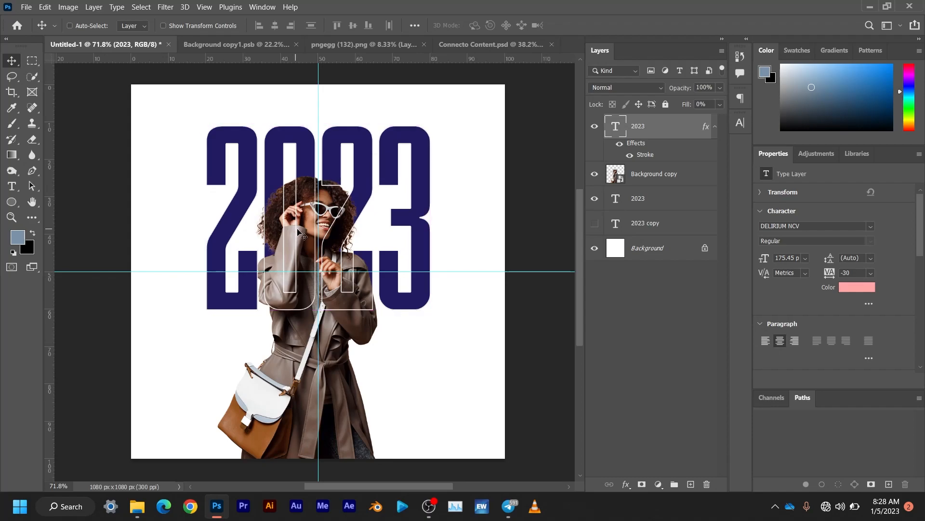
scroll(318, 226, "up", 5)
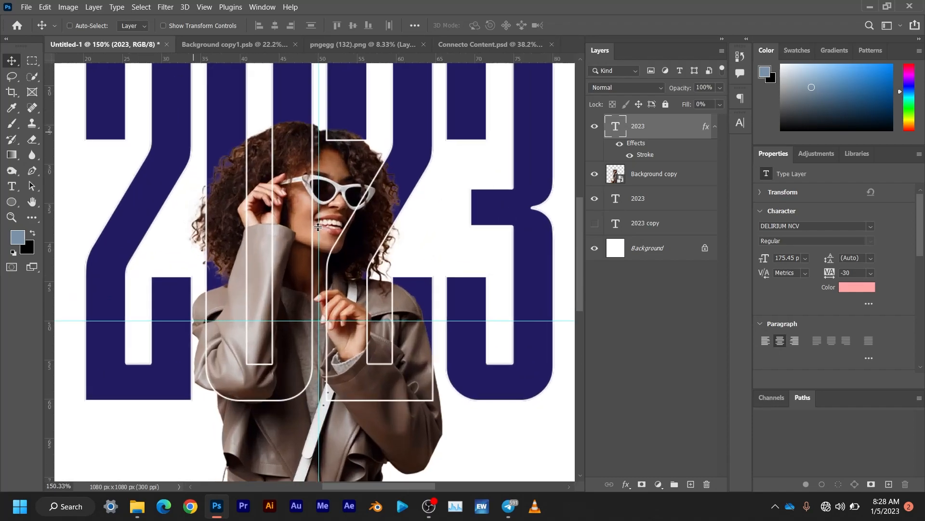
scroll(318, 226, "down", 5)
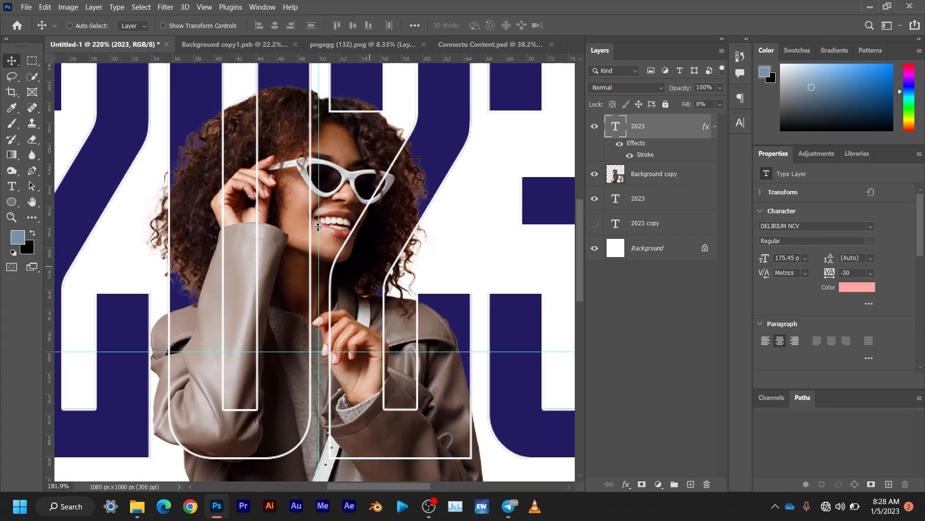
- Show the pink 2023 copy layer beneath the navy digits and select it
scroll(318, 226, "up", 2)
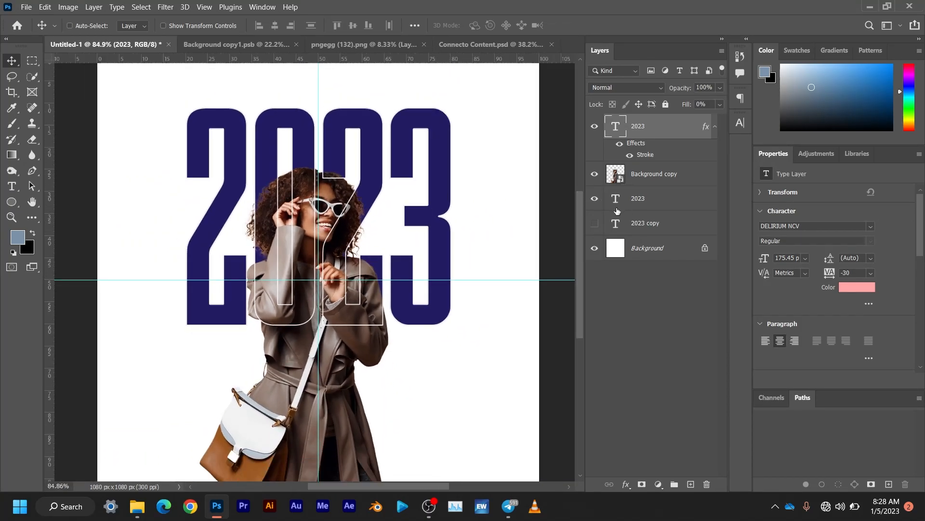
left_click(595, 224)
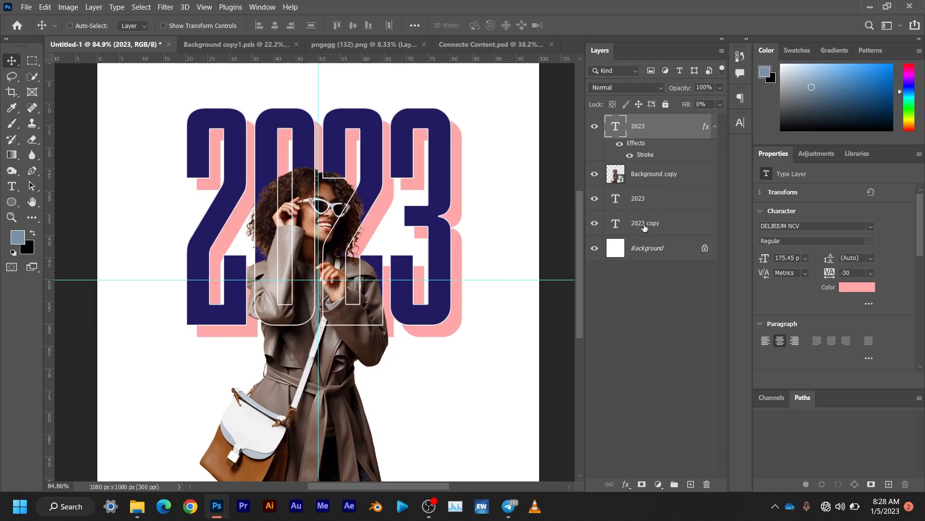
left_click(644, 227)
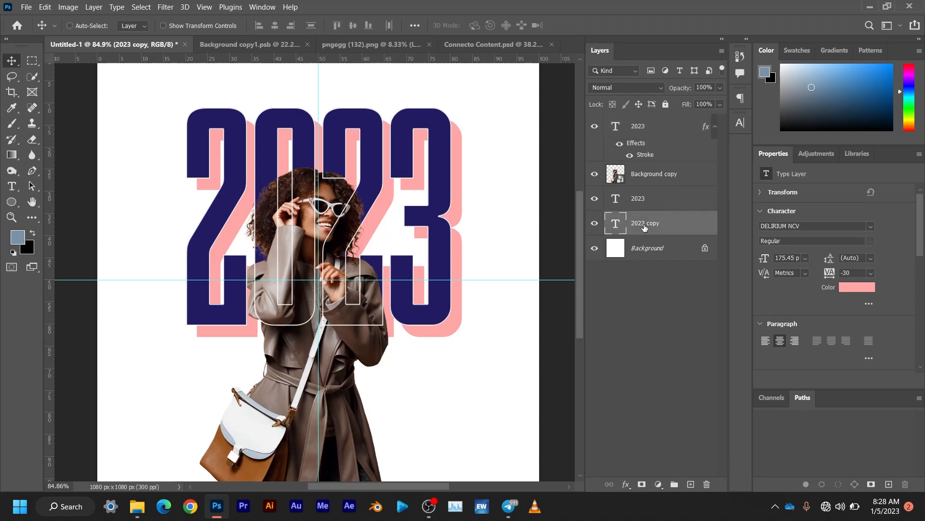
- Change the text color of the offset pink 2023 copy behind the navy digits to ff5858
left_click(860, 288)
mouse_move(717, 215)
left_mouse_down()
mouse_move(749, 79)
mouse_move(695, 79)
left_mouse_up()
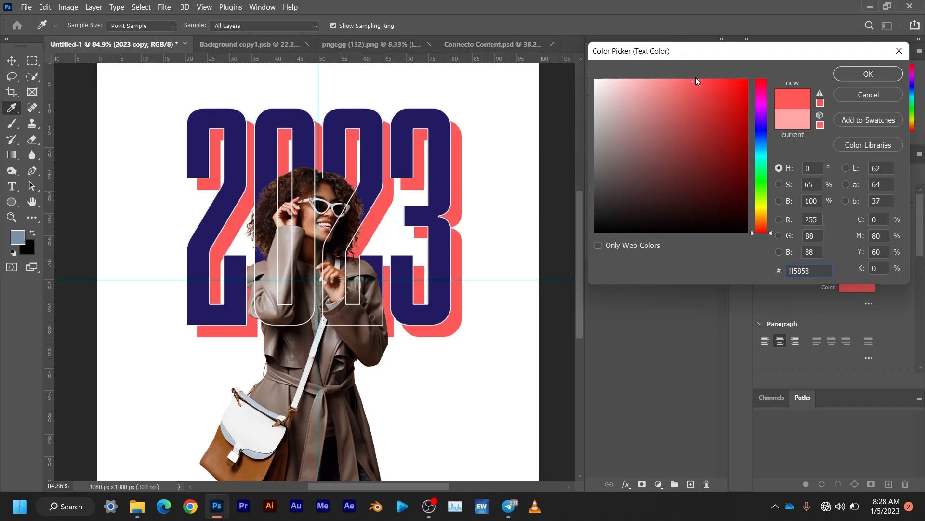
left_click(869, 75)
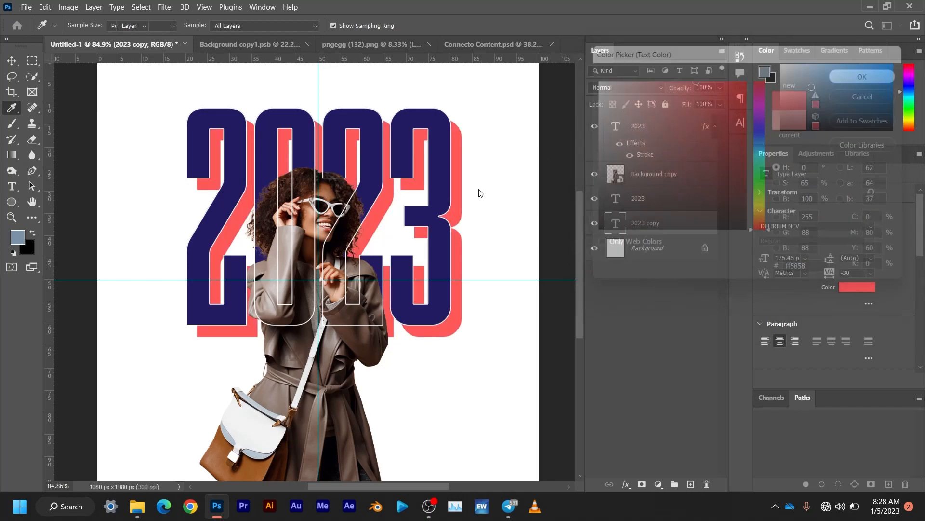
- Nudge the coral 2023 copy up and left so only a thin offset edge shows behind the navy digits
mouse_move(411, 252)
left_mouse_down()
mouse_move(406, 241)
mouse_move(413, 256)
left_mouse_up()
key("Right")
key("Right")
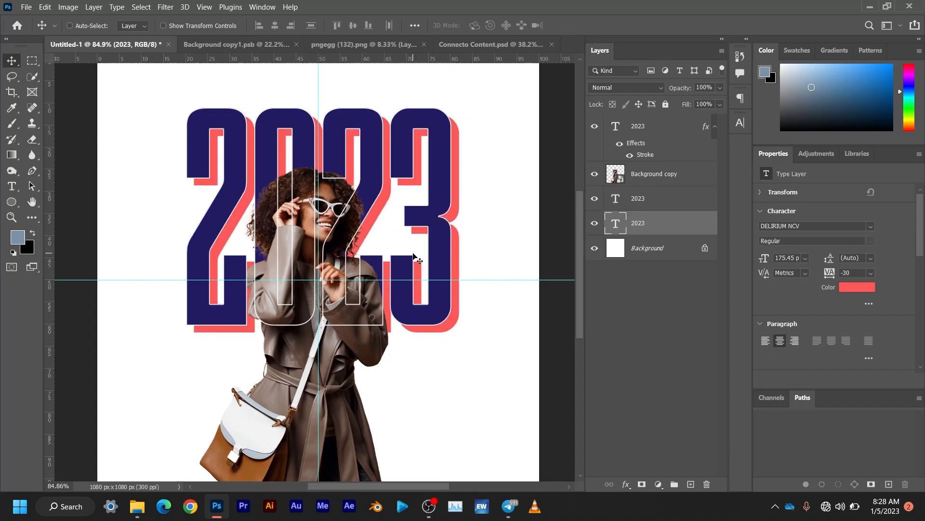
key("Left")
key("Left")
key("Left")
key("Left")
key("Left")
key("Left")
key("Left")
key("Left")
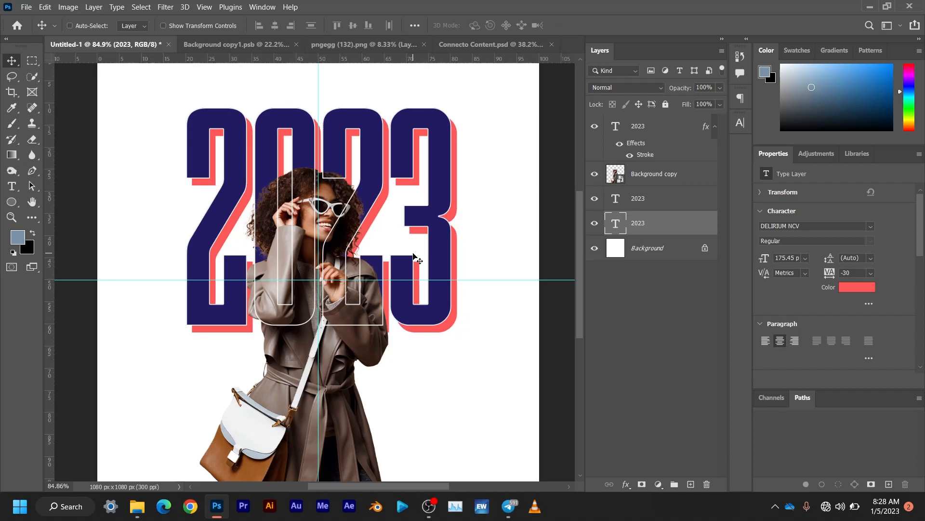
key("Up")
key("Up")
key("Up")
key("Up")
key("Up")
key("Up")
key("Up")
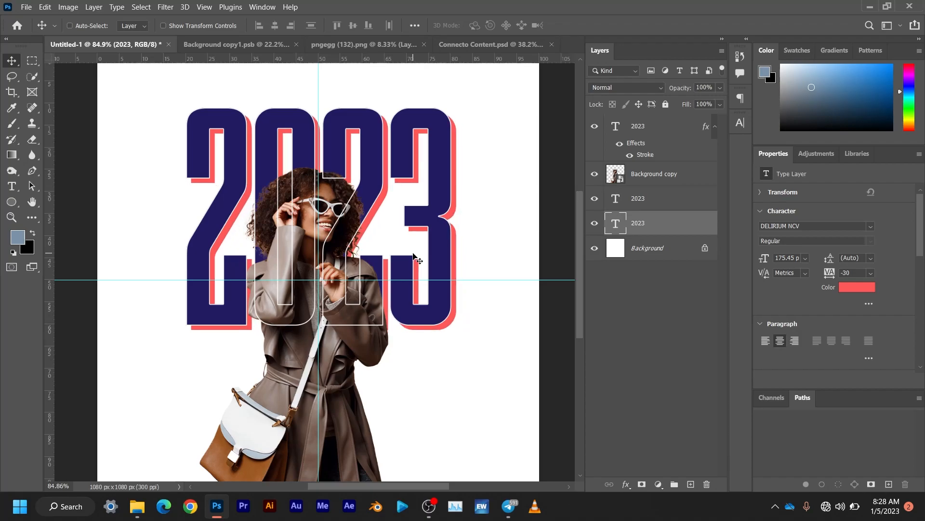
key("Up")
key("Up")
key("Up")
key("Up")
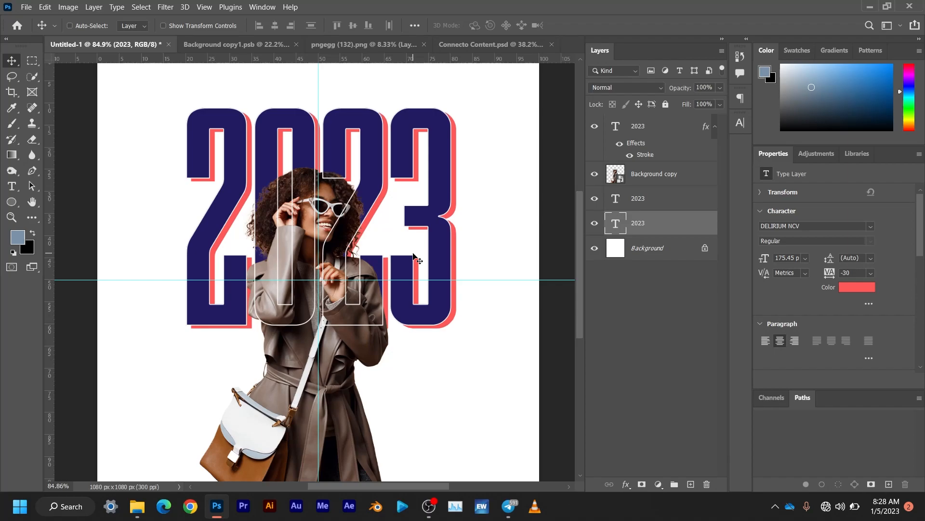
key("Up")
key("Up")
key("Up")
key("Up")
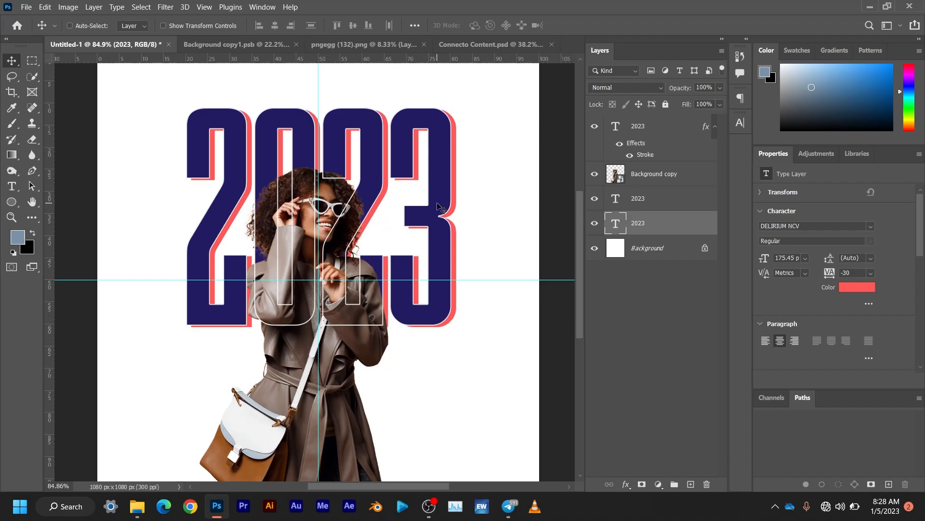
scroll(303, 254, "down", 2)
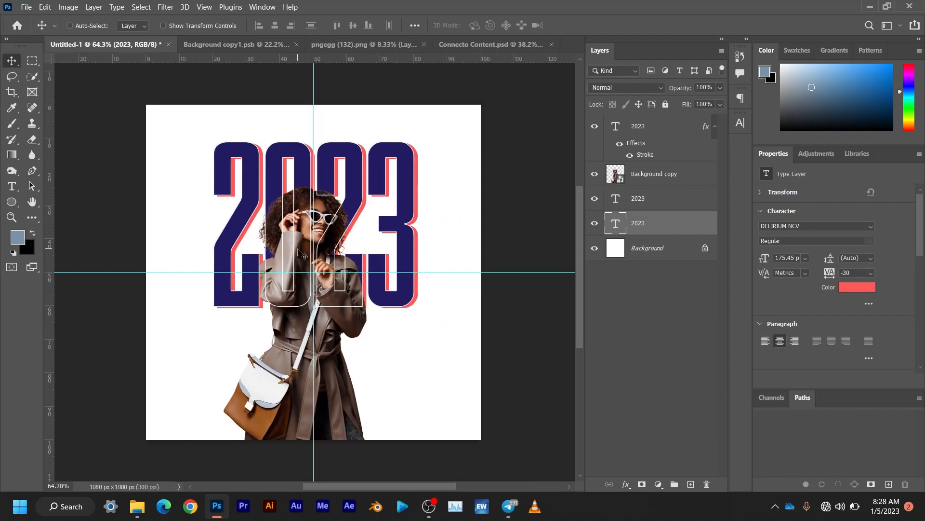
scroll(303, 254, "up", 1)
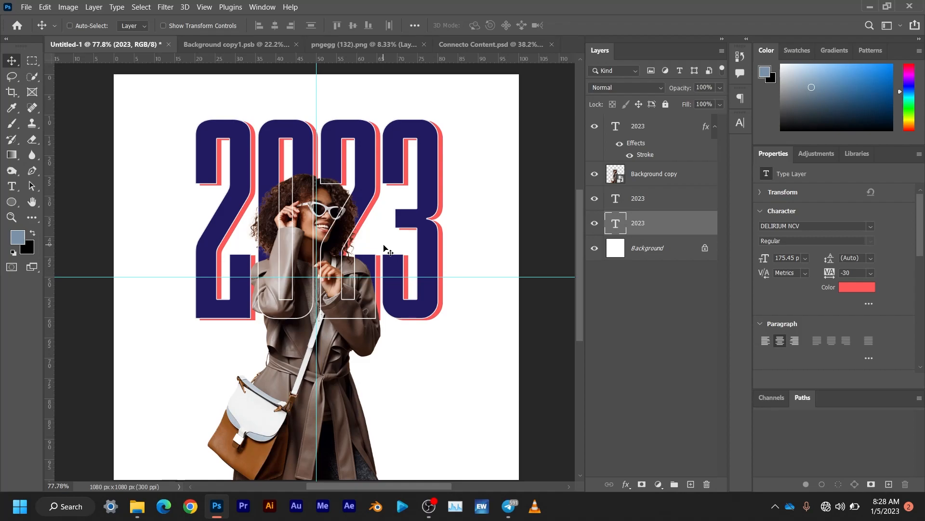
scroll(389, 251, "down", 1)
- Check the reference design in Connecto Content.psd, then add the text WELCOME TO on a new layer above the topmost 2023 layer in Untitled-1
left_click(485, 41)
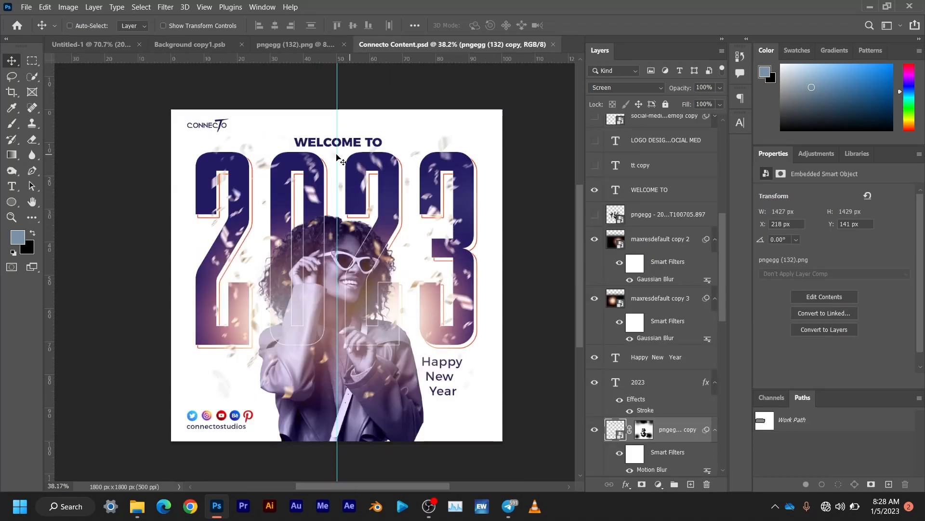
left_click(68, 44)
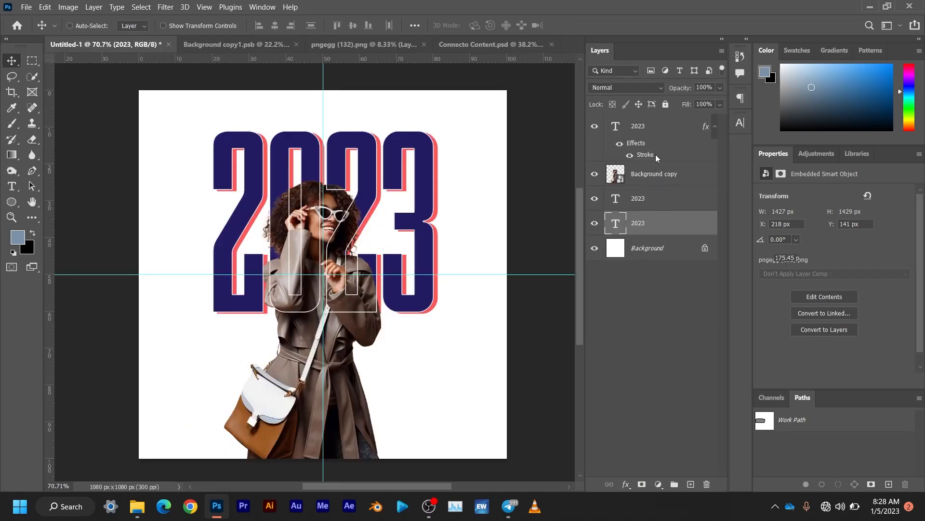
left_click(658, 129)
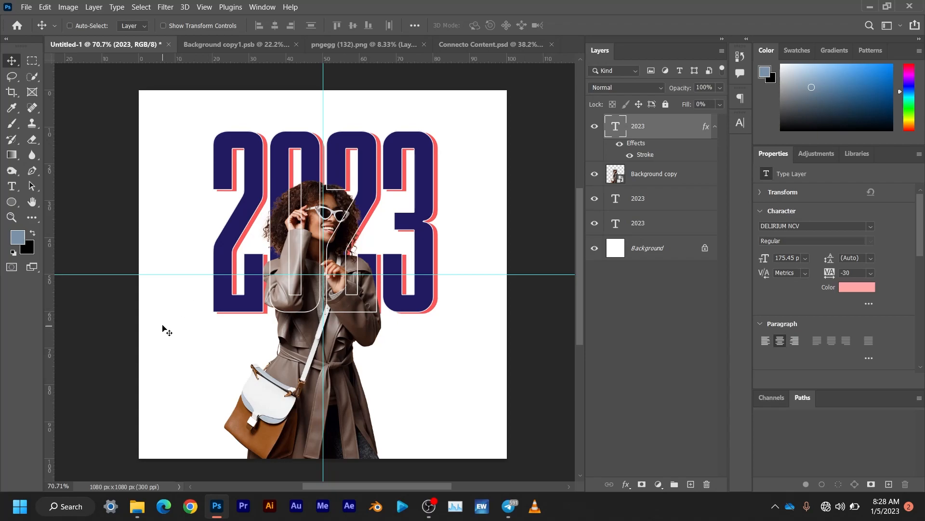
key("t")
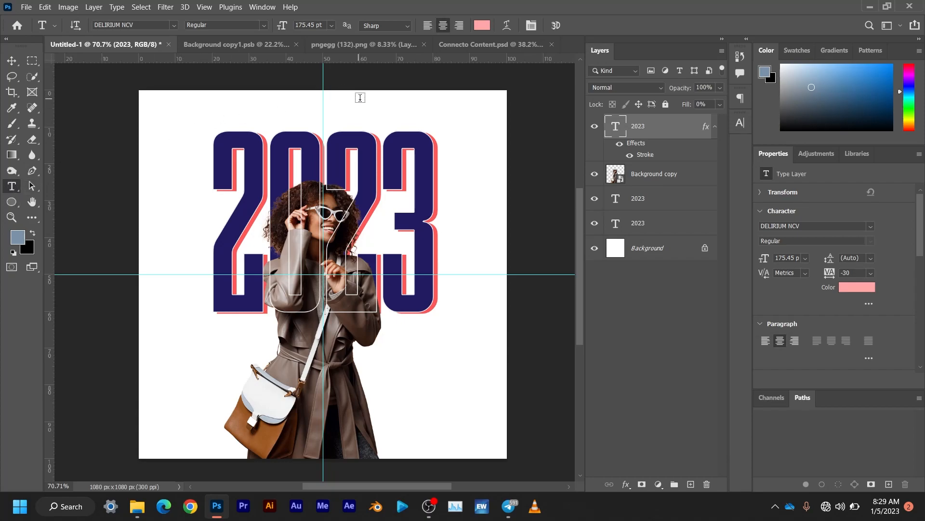
left_click(294, 107)
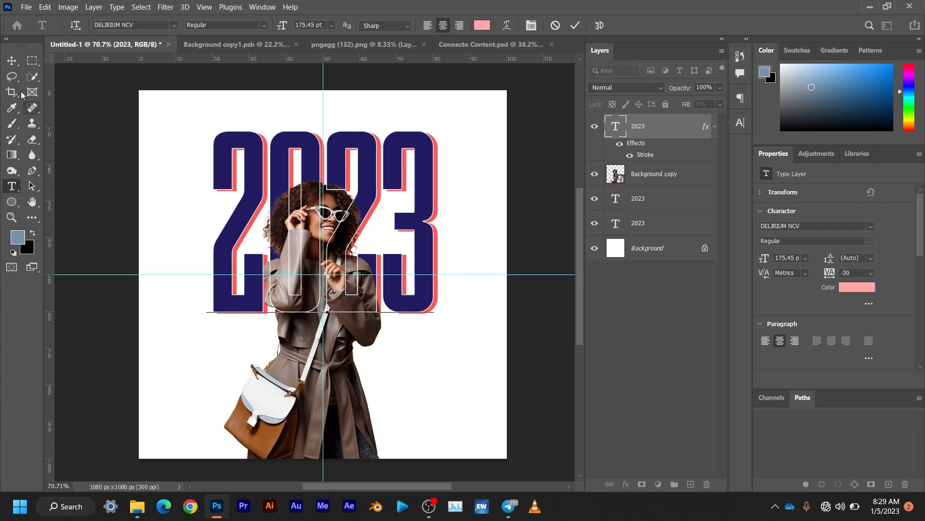
left_click(12, 61)
left_click(13, 188)
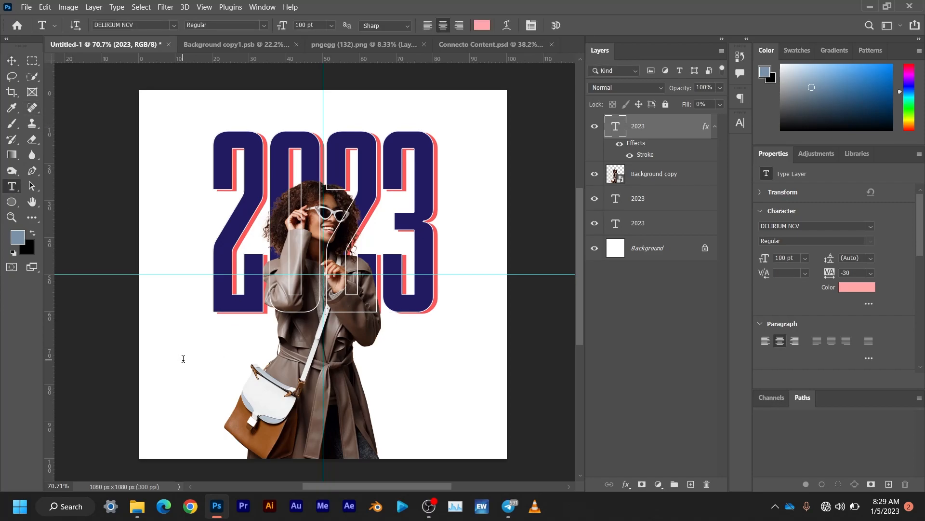
left_click(183, 358)
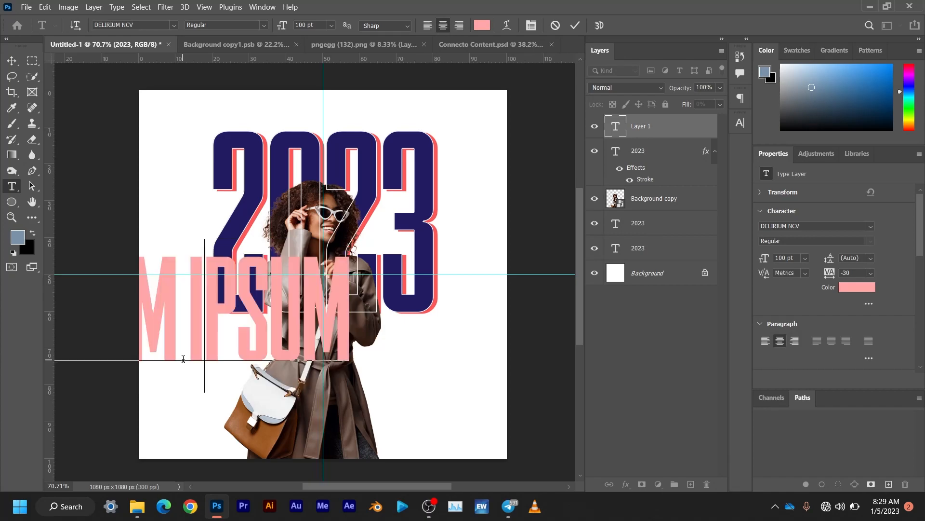
type("WELC")
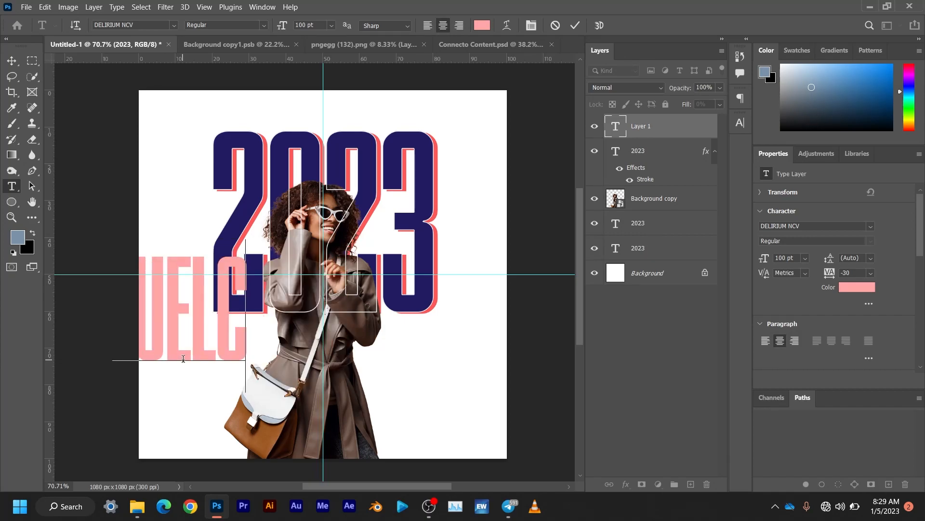
type("OME")
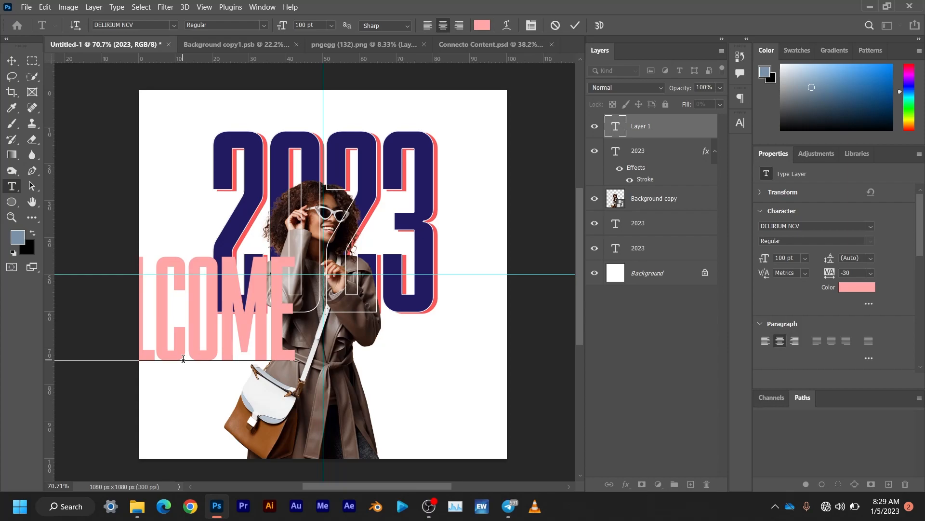
type(" TO")
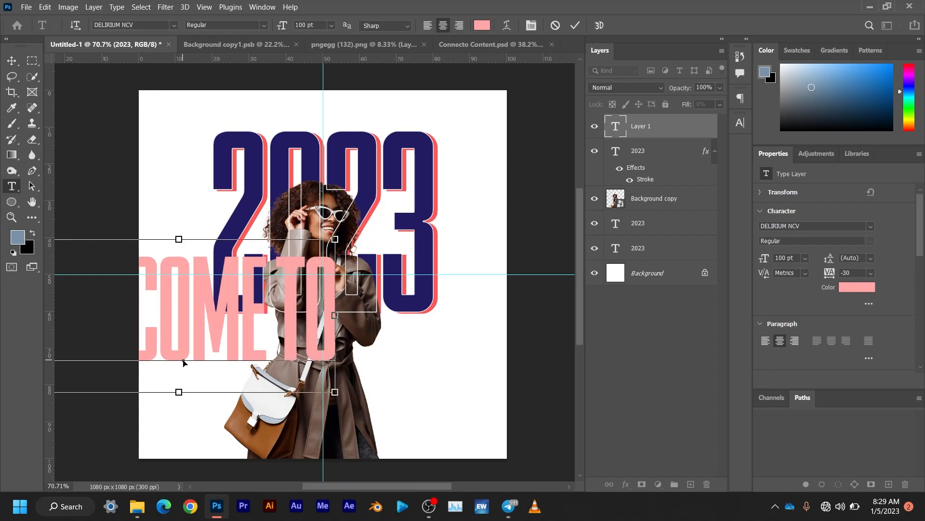
- Set the WELCOME TO text to Montserrat Regular at 16 pt
key("ctrl+a")
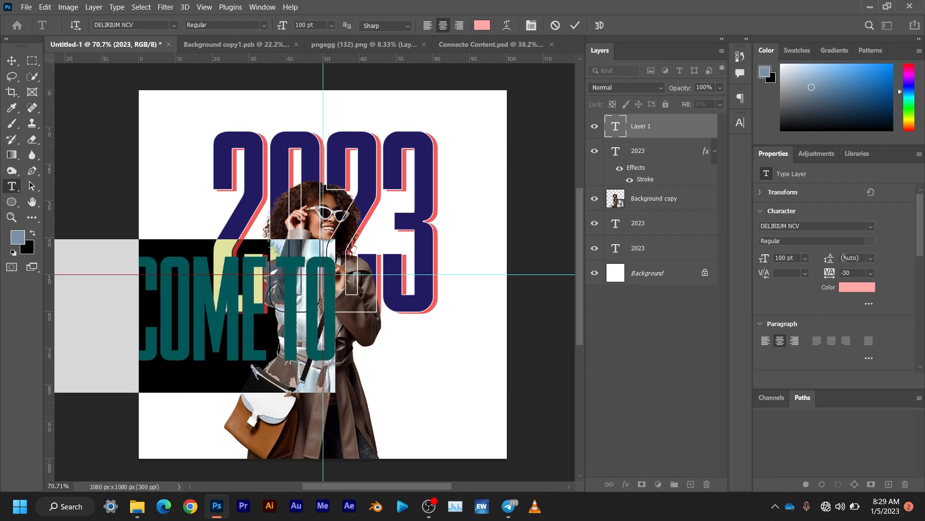
left_click(869, 228)
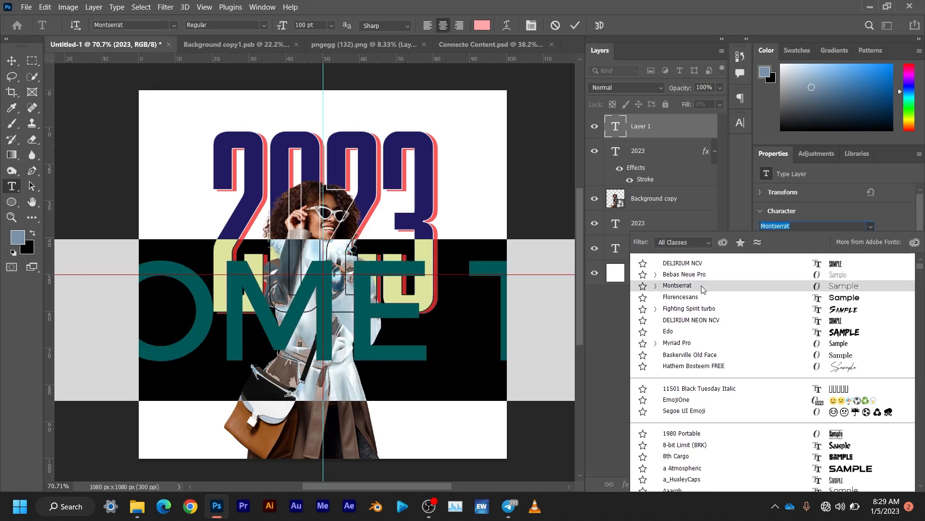
left_click(702, 285)
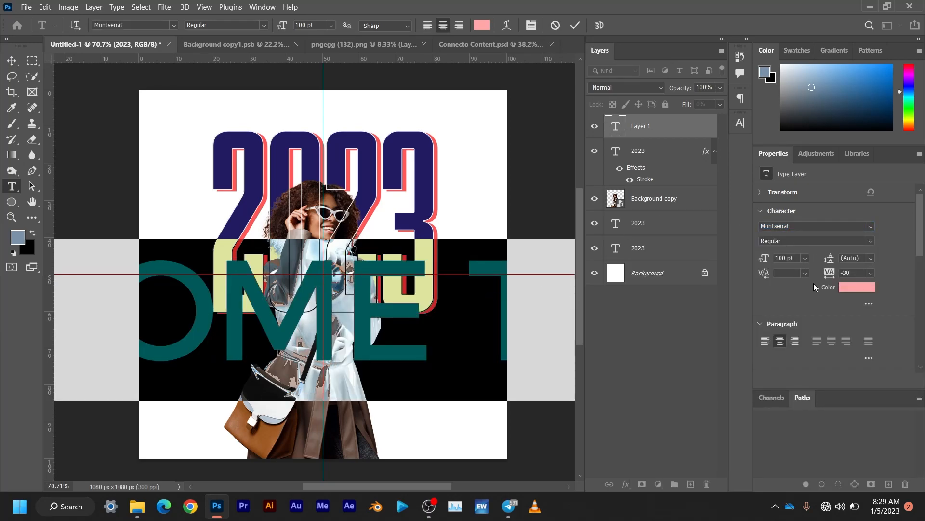
left_click(805, 259)
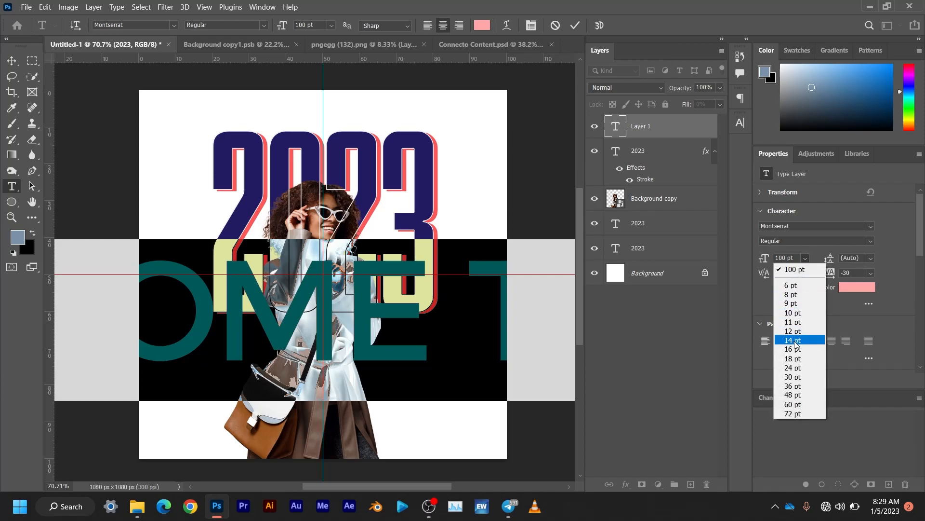
left_click(795, 359)
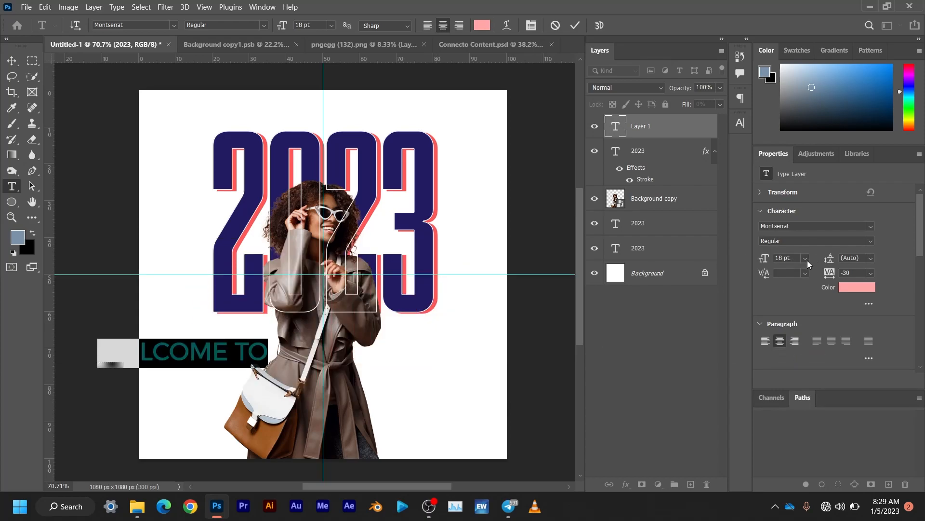
left_click(805, 259)
left_click(795, 349)
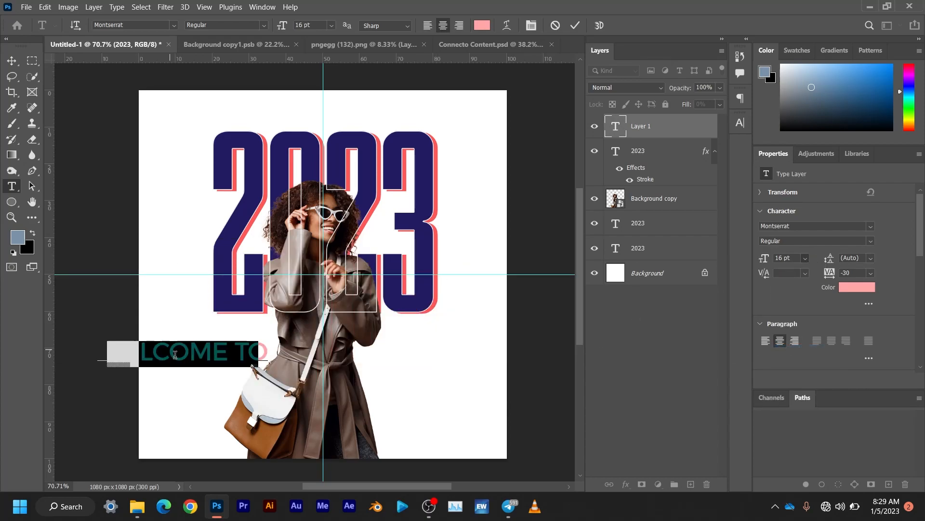
- Place the WELCOME TO text just above the 2023 digits, scaled down to 9.5 pt and centred near the vertical guide
left_click_drag(206, 403, 351, 159)
left_click(12, 60)
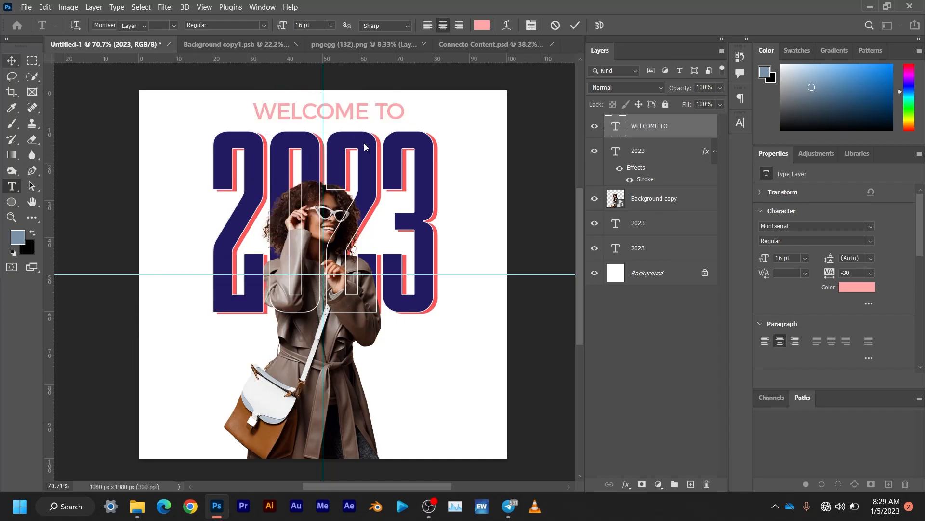
key("ctrl")
key("ctrl+t")
left_click_drag(404, 119, 318, 119)
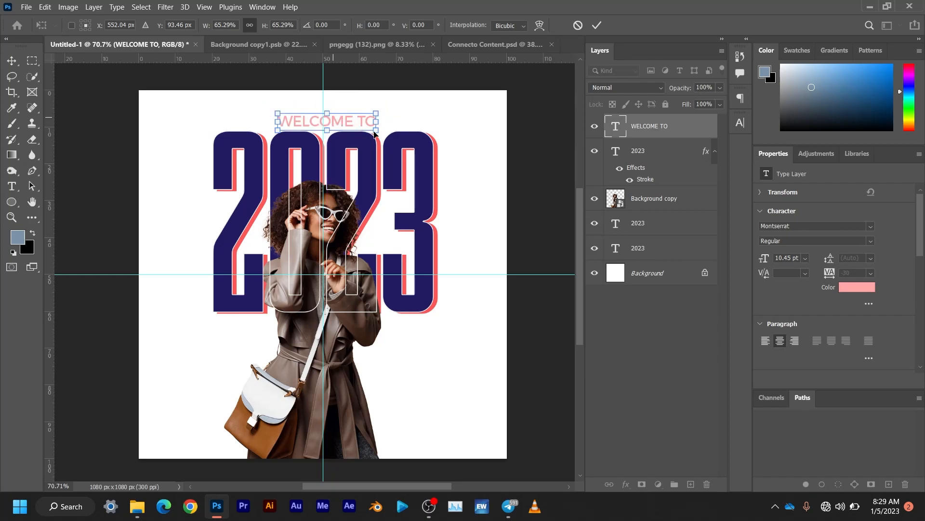
left_click_drag(374, 130, 345, 126)
key("Return")
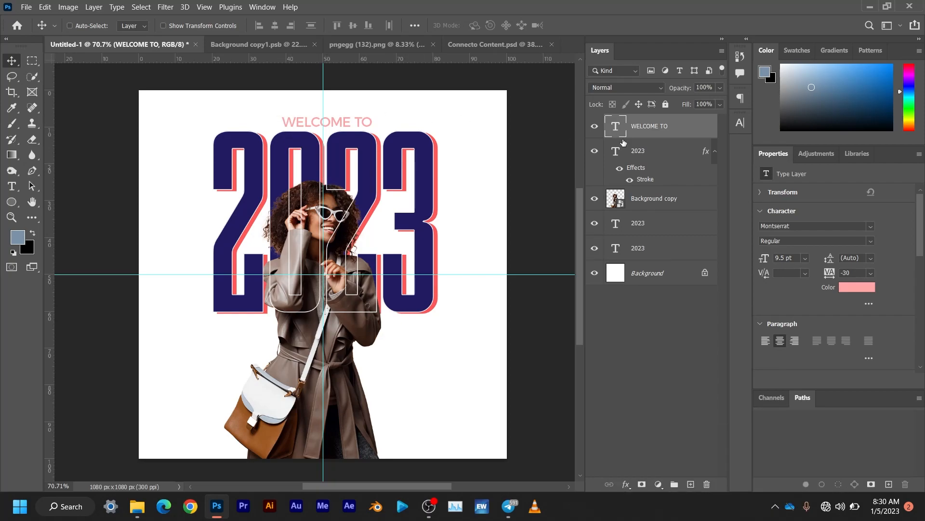
- Recolor the WELCOME TO text to 211b61 by sampling the navy 2023 digits
left_click(862, 288)
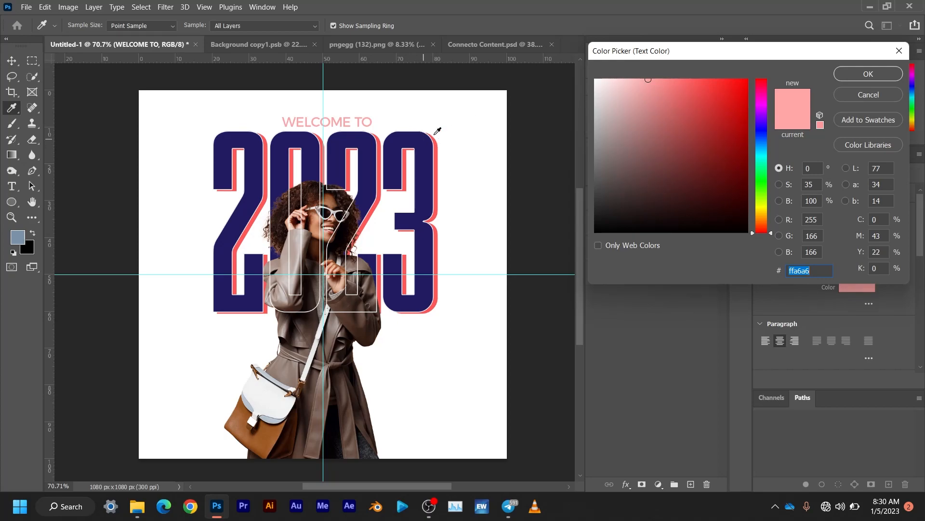
left_click(359, 146)
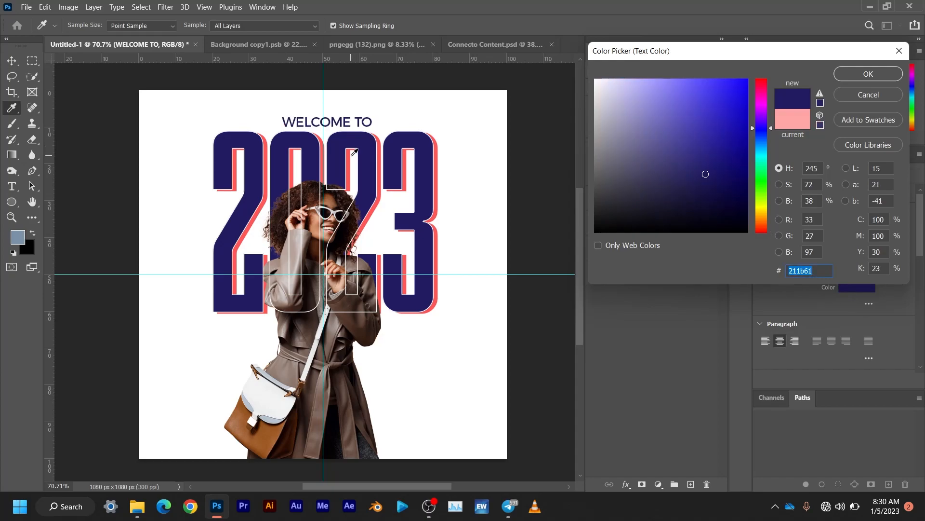
left_click(351, 154)
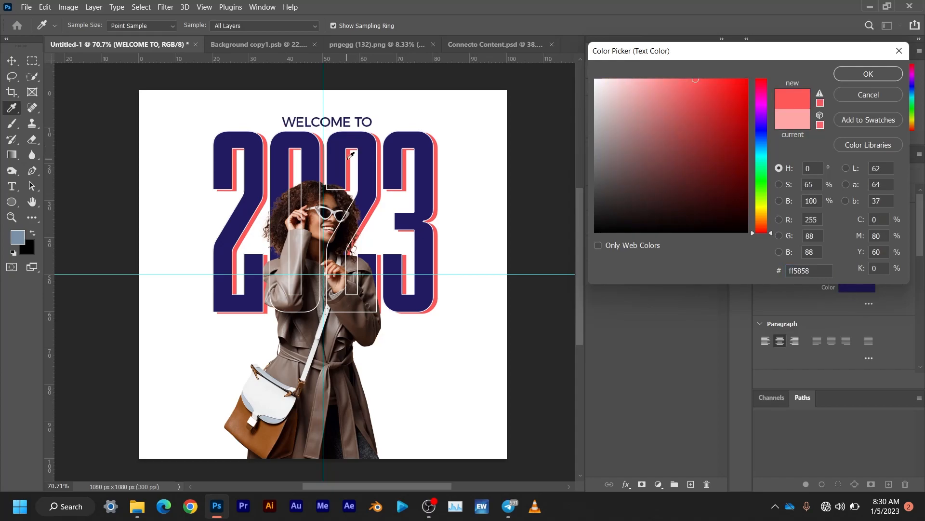
left_click(338, 137)
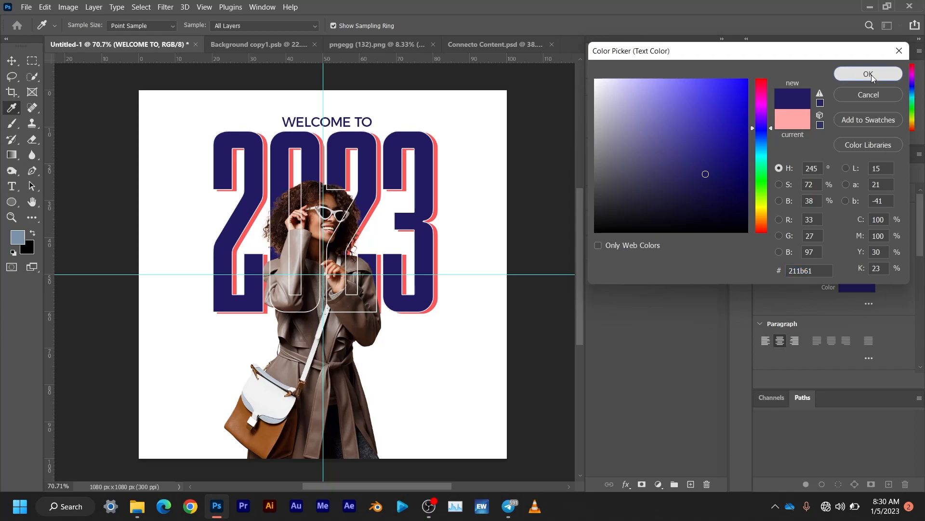
left_click(872, 75)
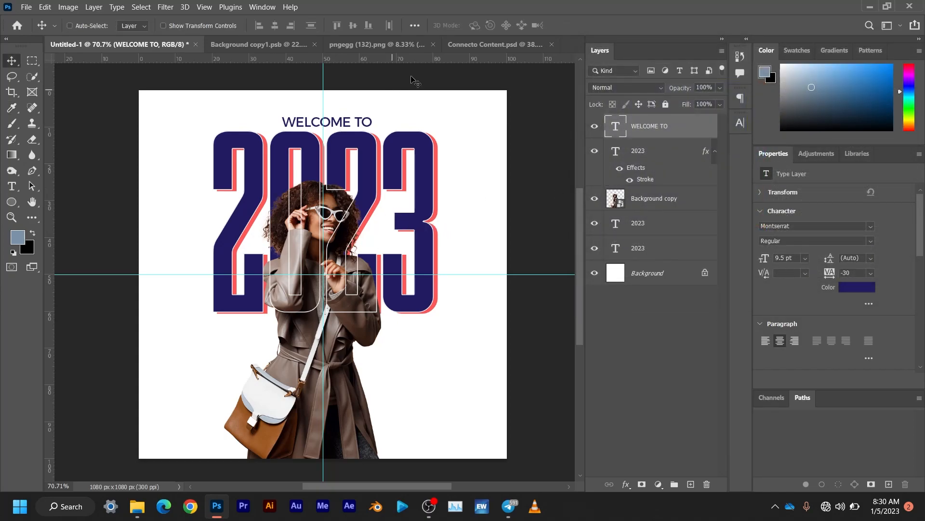
- Convert the gold confetti in pngegg (132).png to a smart object and bring it into Untitled-1 above the WELCOME TO layer
left_click(457, 48)
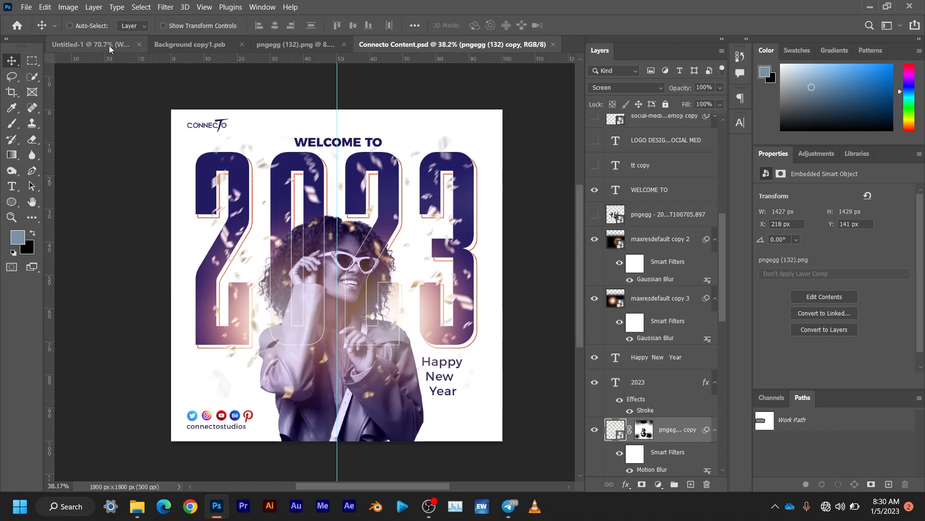
left_click(291, 46)
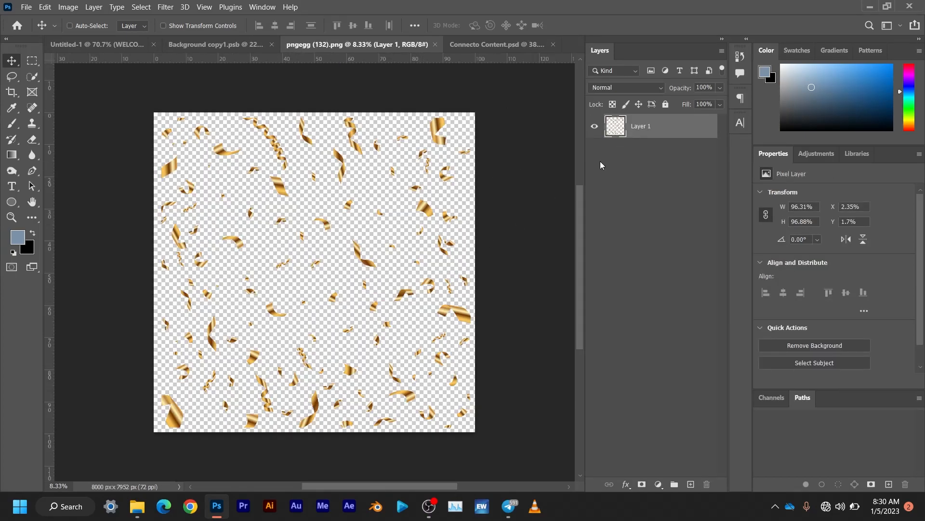
right_click(653, 130)
left_click(665, 158)
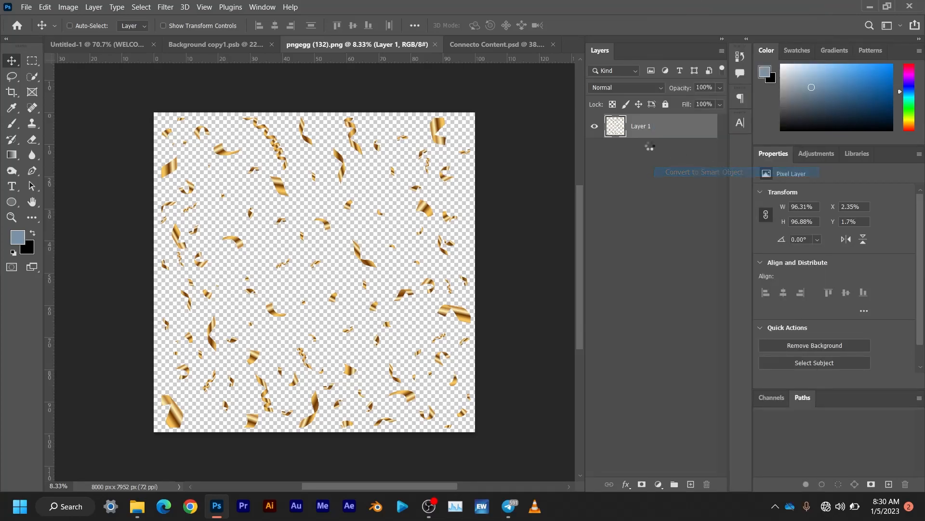
left_click_drag(643, 126, 371, 245)
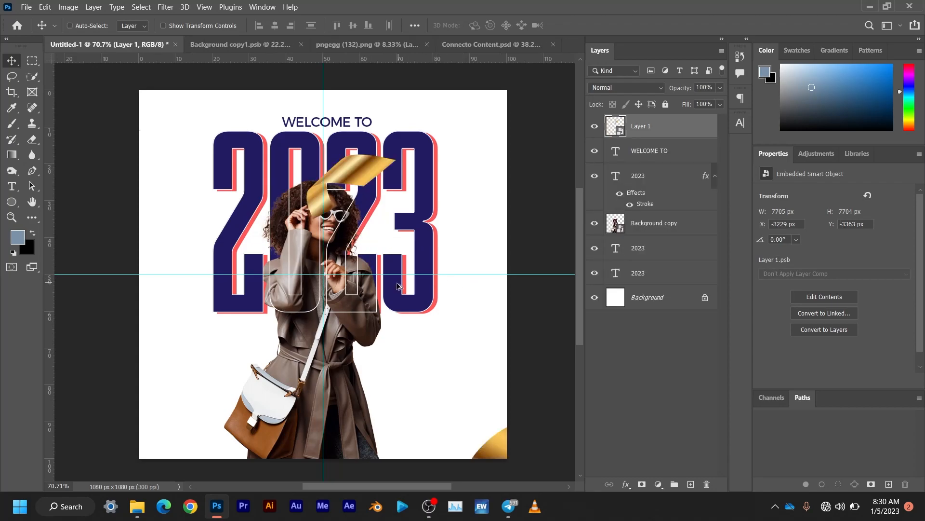
- Scale the confetti down to 2.05% and position it over the 2023 digits, at about X 216 px, Y 93 px
scroll(429, 287, "down", 2)
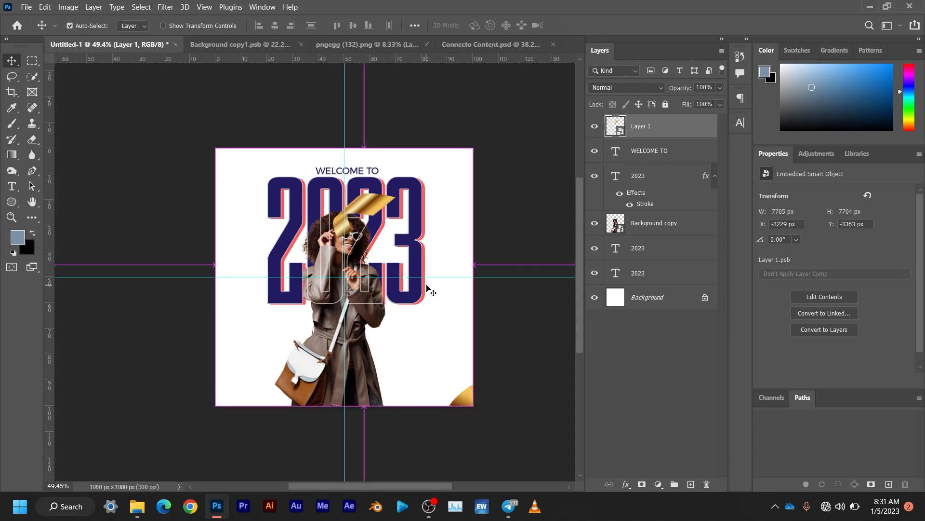
key("ctrl+t")
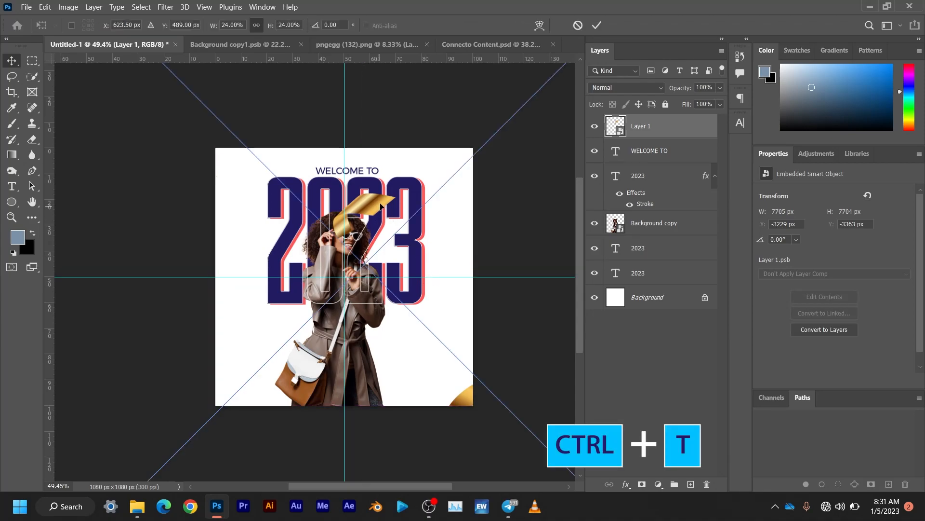
scroll(362, 283, "down", 8)
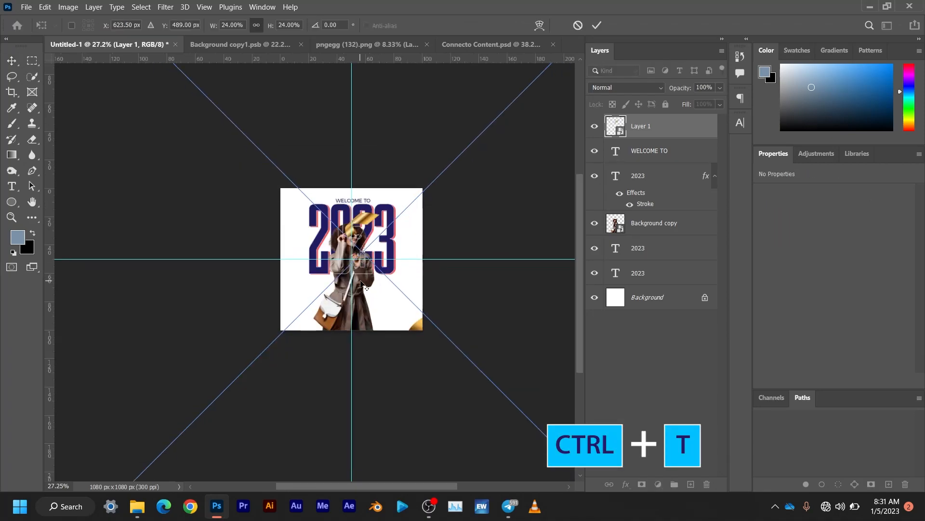
left_click_drag(361, 138, 361, 271)
scroll(361, 270, "up", 2)
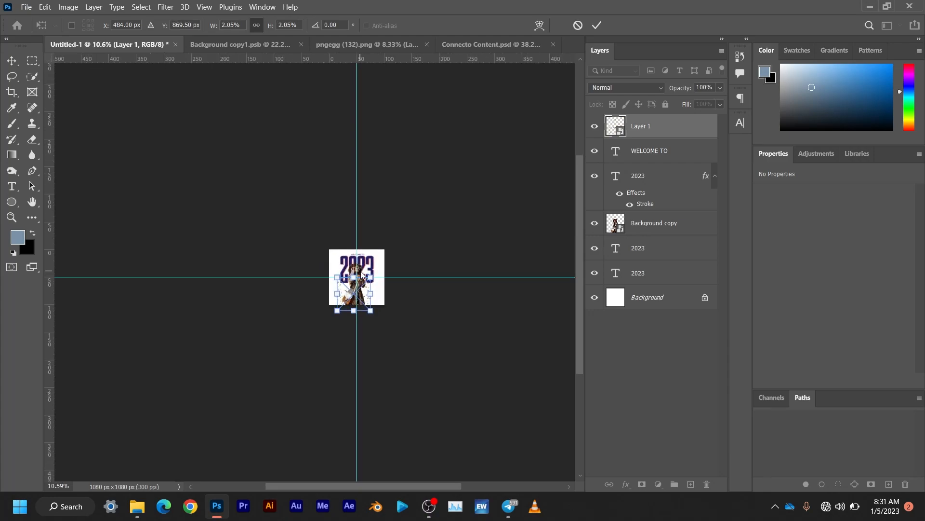
left_click_drag(355, 297, 359, 275)
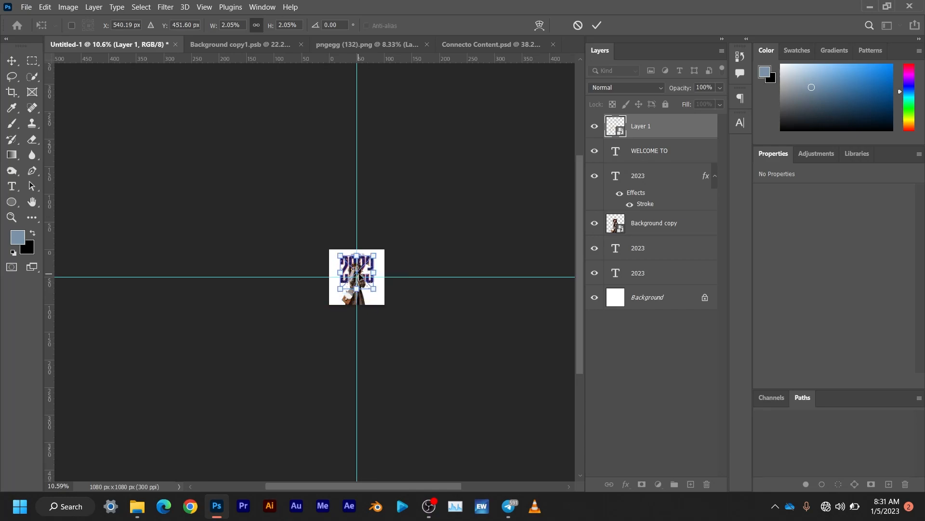
scroll(359, 276, "up", 2)
scroll(361, 276, "up", 8)
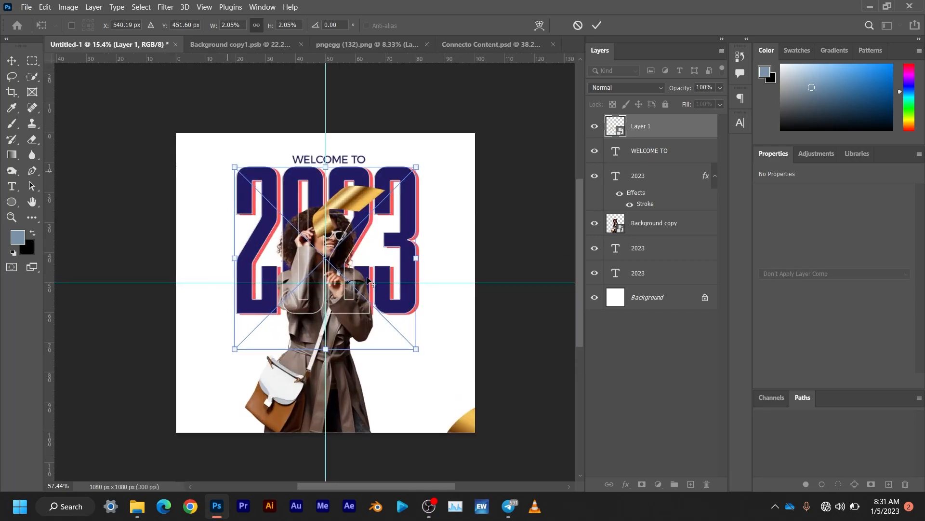
left_click(596, 25)
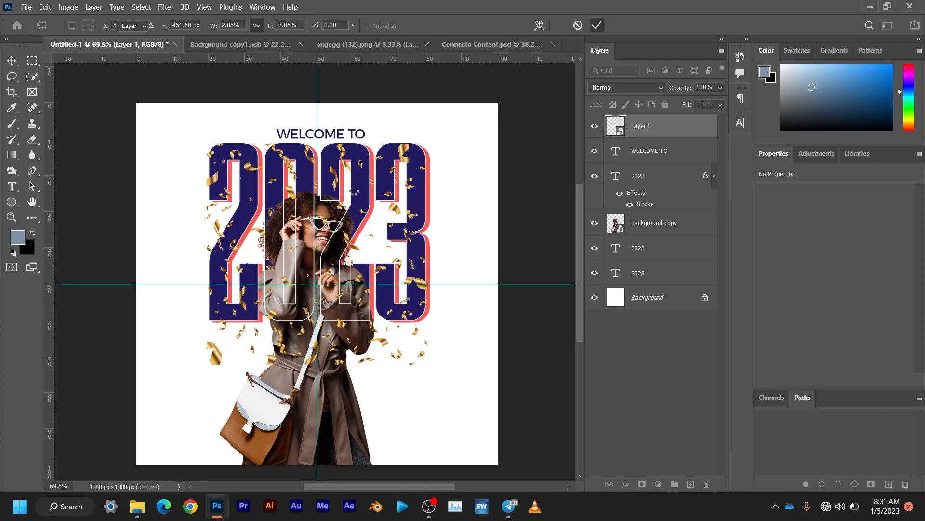
left_click_drag(357, 200, 355, 184)
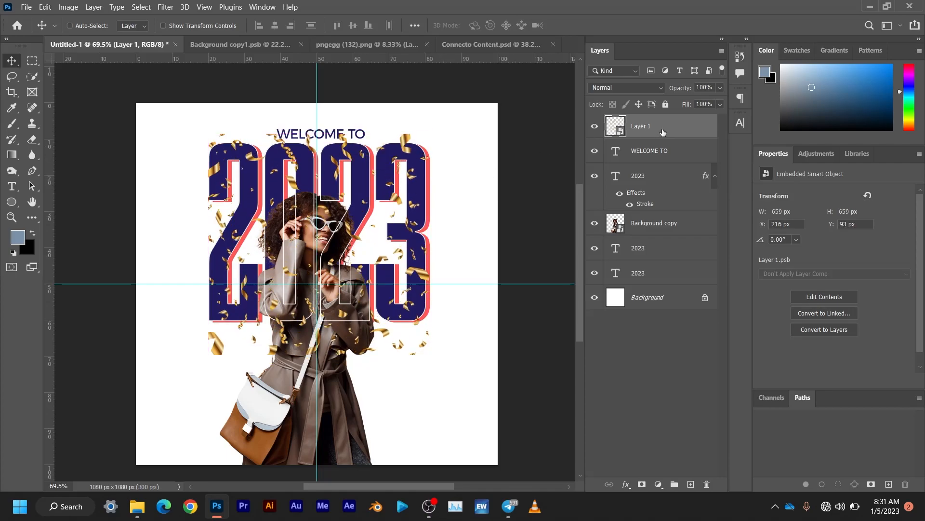
- Move the confetti layer directly beneath the woman's Background copy layer and set its blend mode to Luminosity
left_click_drag(663, 130, 658, 230)
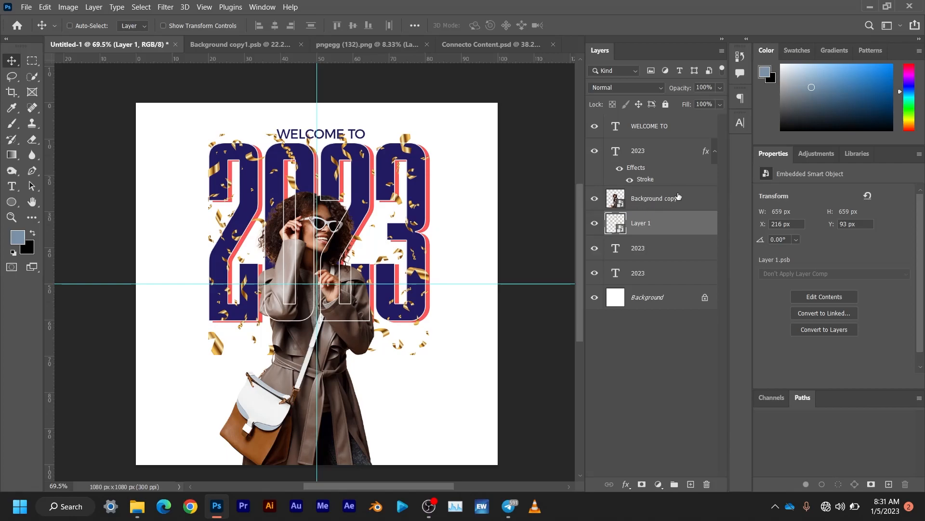
left_click(653, 92)
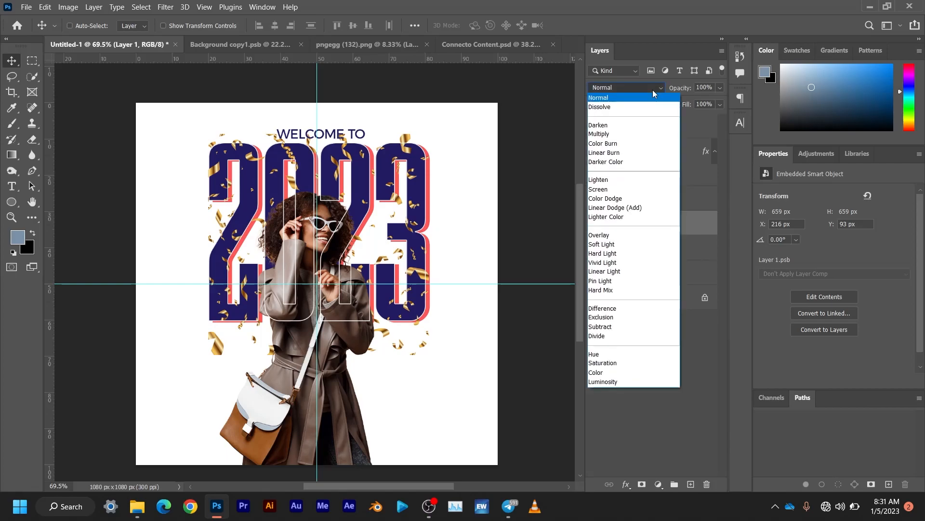
left_click(640, 382)
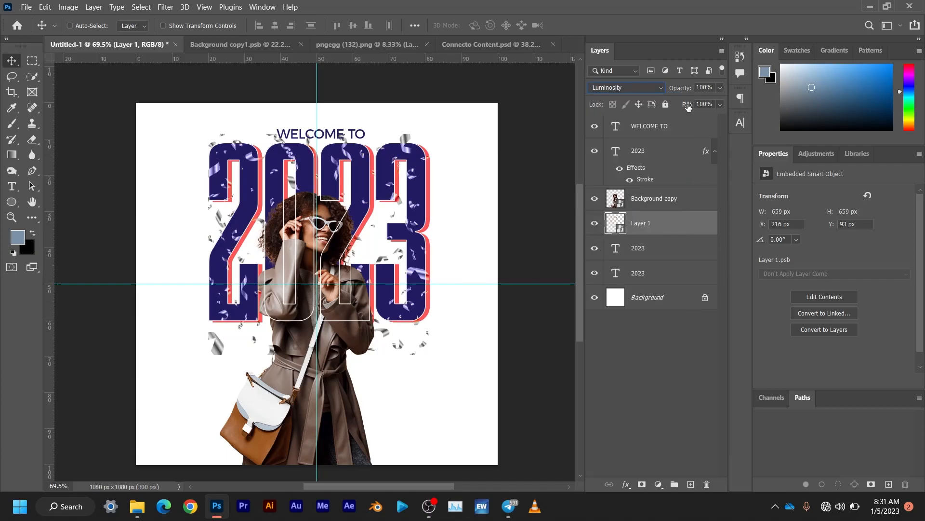
- Apply a Motion Blur to the confetti layer with an angle of 36° and a distance of 8 pixels
left_click(165, 7)
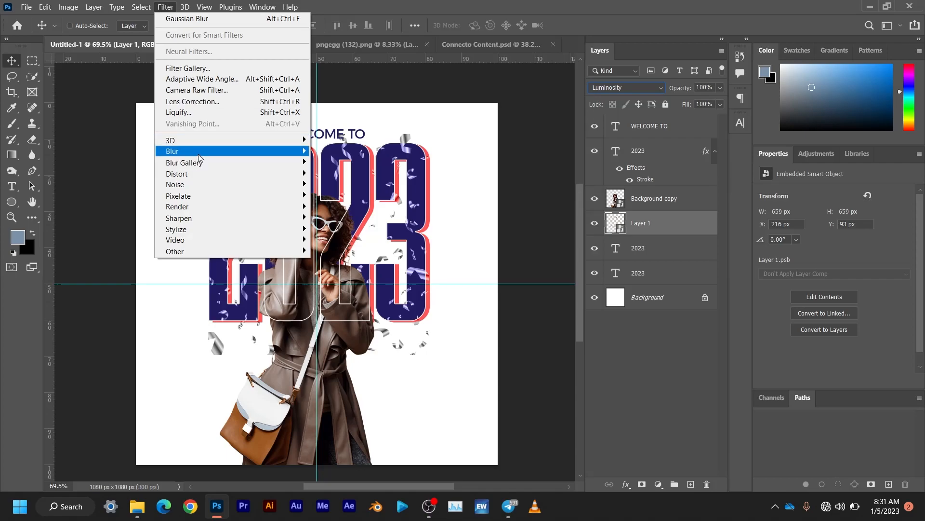
mouse_move(199, 155)
left_click(365, 217)
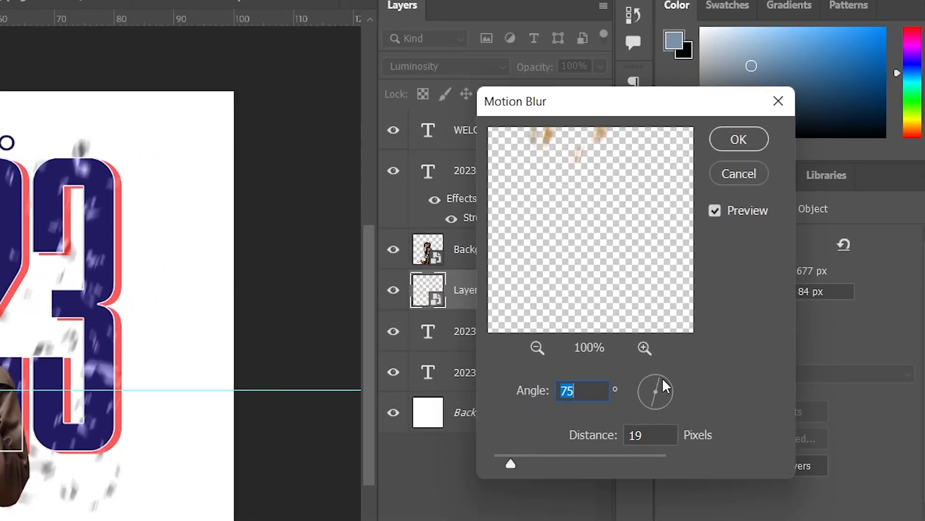
left_click(664, 381)
left_click(661, 378)
left_click_drag(661, 378, 663, 384)
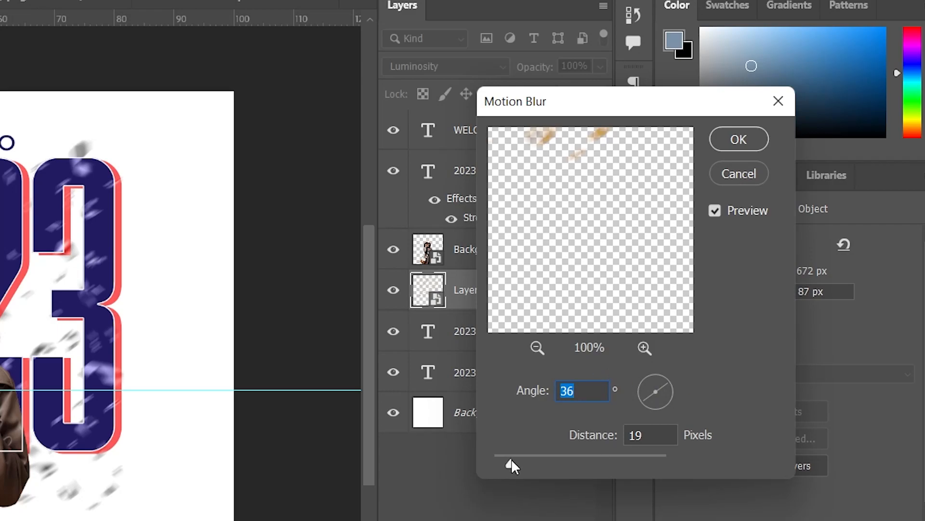
left_click_drag(512, 460, 502, 461)
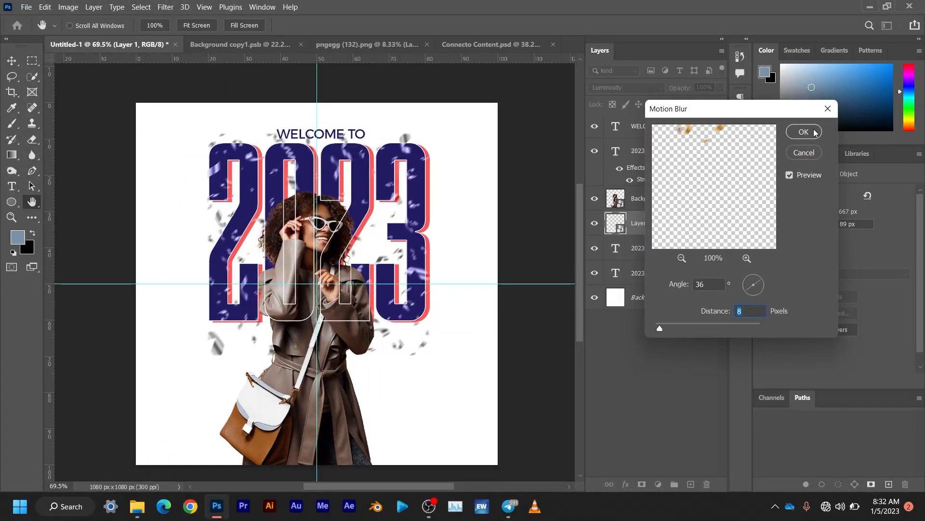
left_click(814, 133)
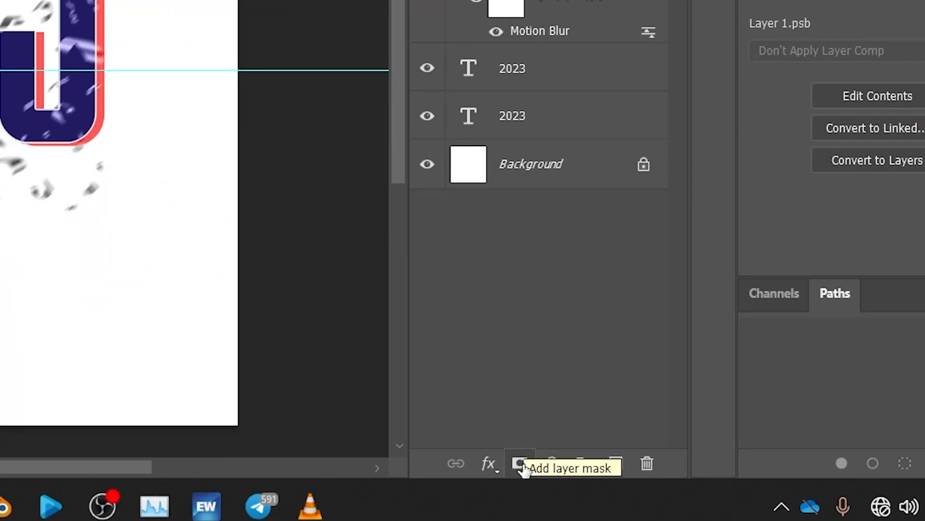
- Add a layer mask to the confetti layer and fade its outer pieces by painting black 000000 with a soft 515 px brush
left_click(521, 464)
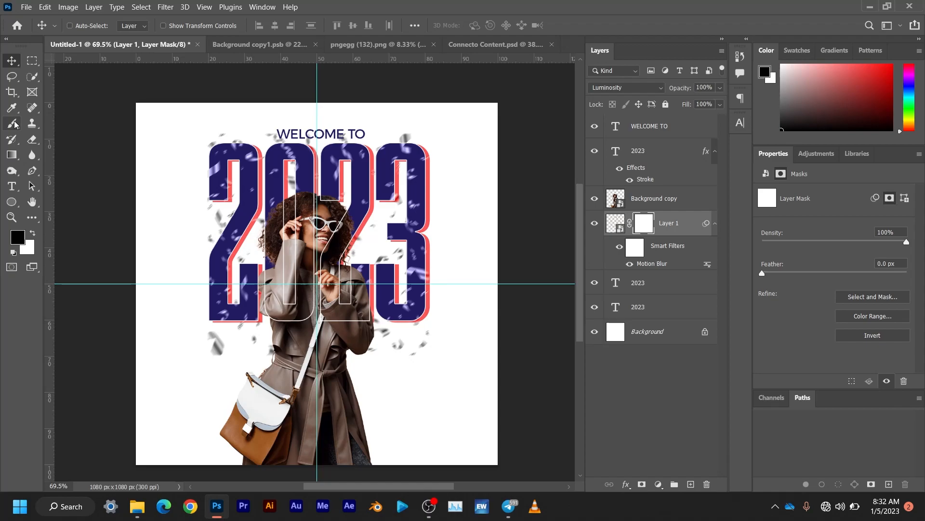
left_click(15, 125)
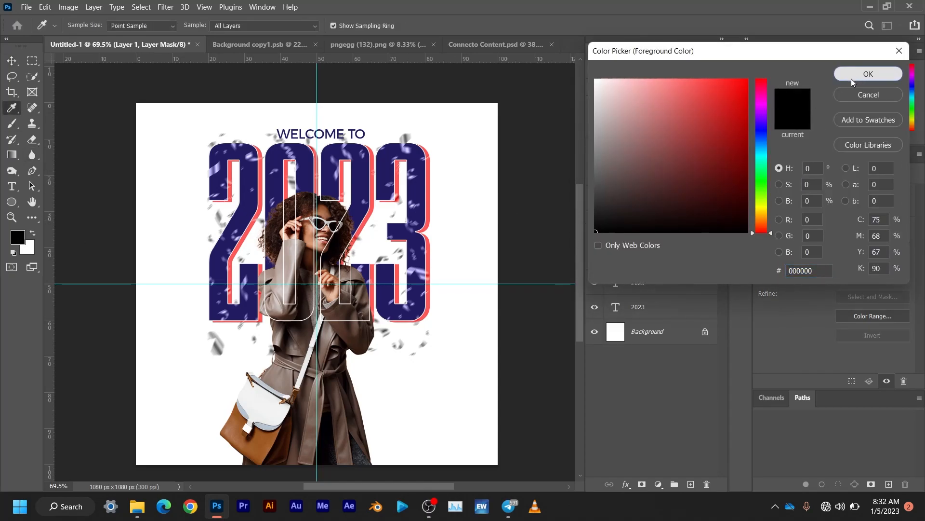
left_click(866, 75)
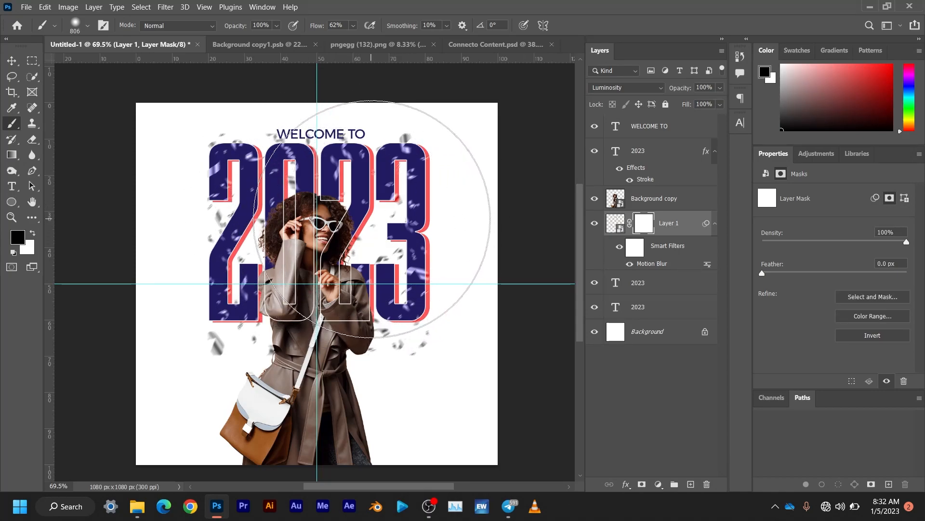
right_click(391, 219)
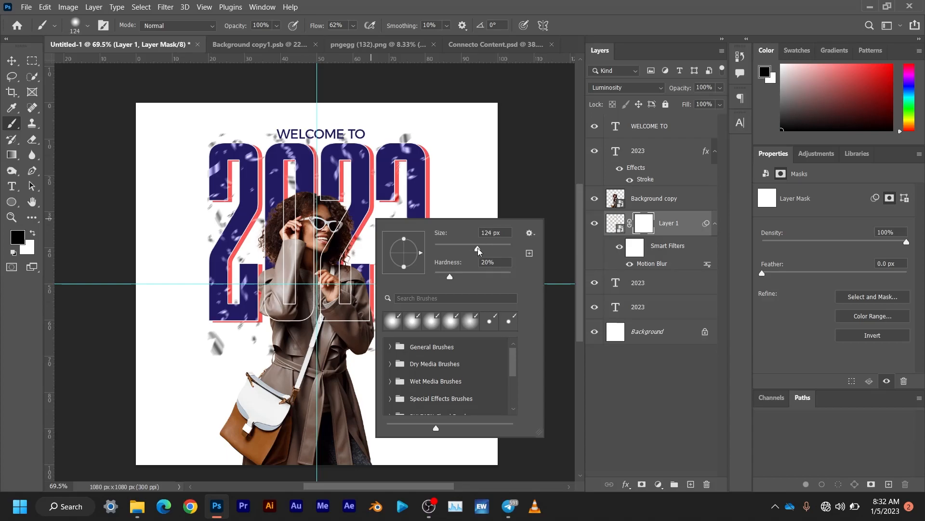
key("Return")
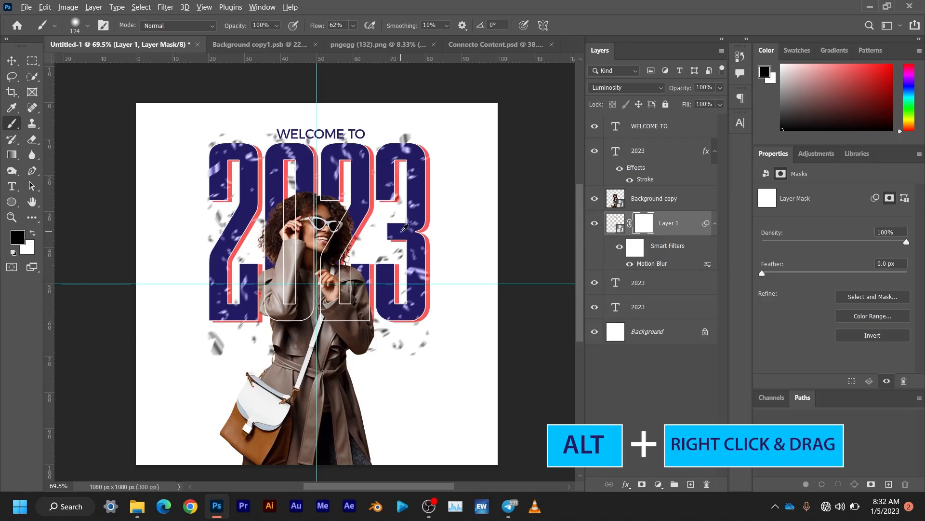
mouse_move(405, 228)
left_mouse_down()
mouse_move(413, 230)
mouse_move(393, 230)
mouse_move(472, 226)
mouse_move(405, 229)
mouse_move(471, 226)
mouse_move(429, 227)
mouse_move(425, 275)
mouse_move(413, 191)
mouse_move(407, 233)
mouse_move(475, 229)
mouse_move(459, 225)
mouse_move(461, 166)
left_mouse_up()
mouse_move(442, 384)
left_mouse_down()
mouse_move(425, 405)
mouse_move(421, 394)
mouse_move(427, 400)
left_mouse_up()
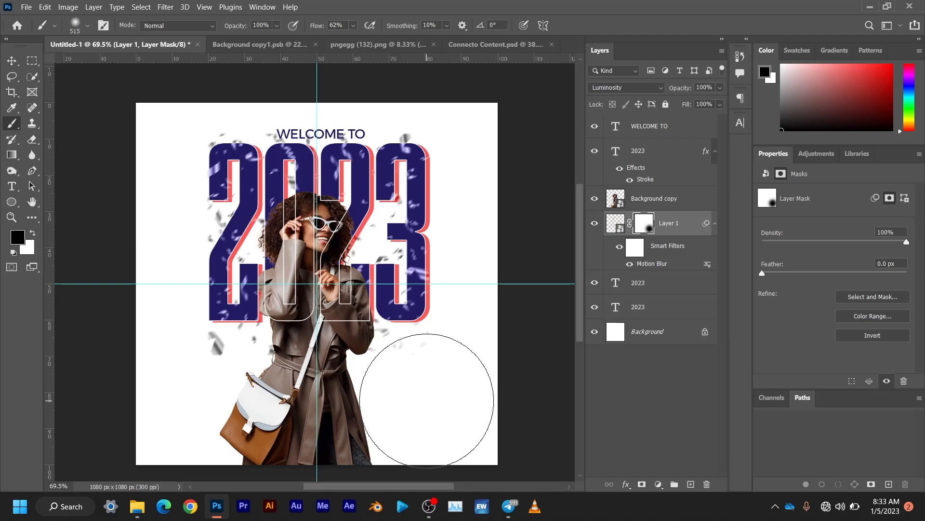
mouse_move(213, 397)
left_mouse_down()
mouse_move(197, 389)
mouse_move(127, 167)
mouse_move(166, 162)
mouse_move(188, 88)
mouse_move(331, 78)
mouse_move(303, 79)
mouse_move(308, 87)
mouse_move(385, 72)
mouse_move(419, 82)
mouse_move(422, 96)
left_mouse_up()
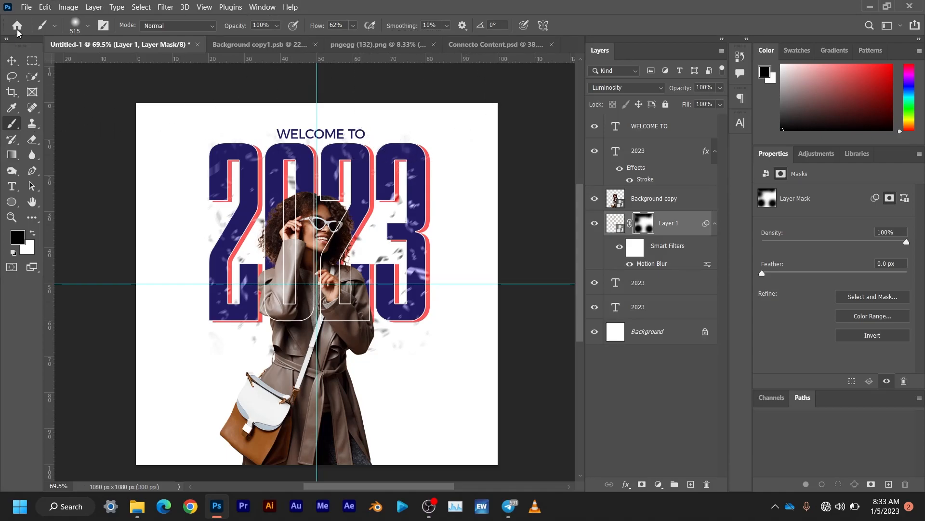
left_click(11, 60)
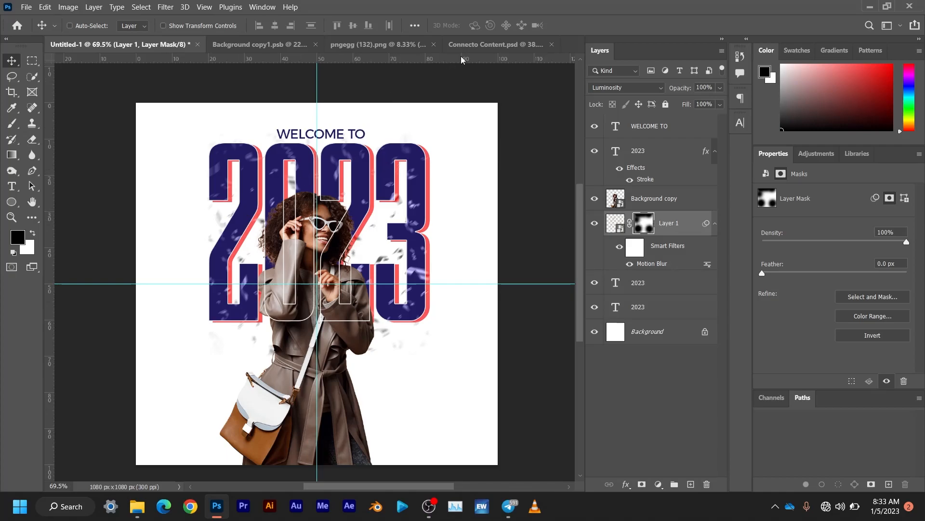
- Examine the confetti layers in Connecto Content.psd, toggling the pngegg (132) copy layer to see what it contributes
left_click(470, 44)
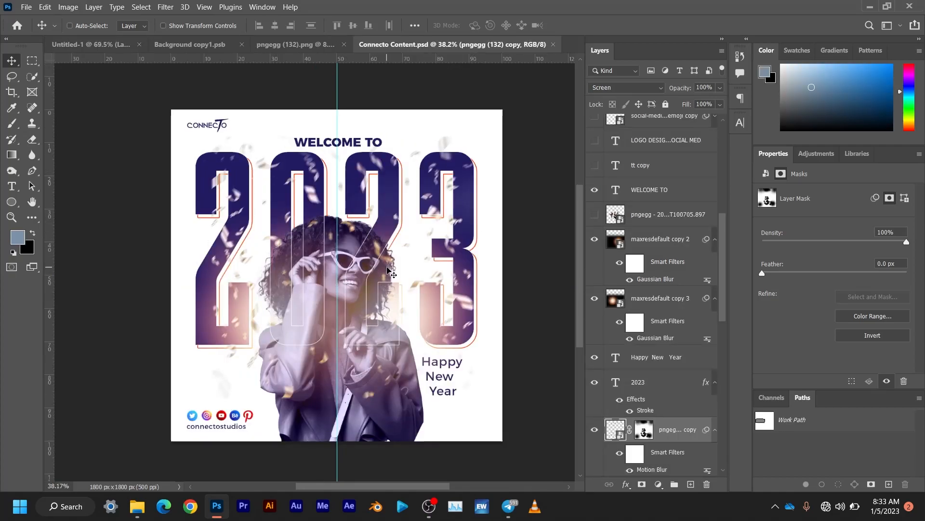
scroll(655, 363, "down", 6)
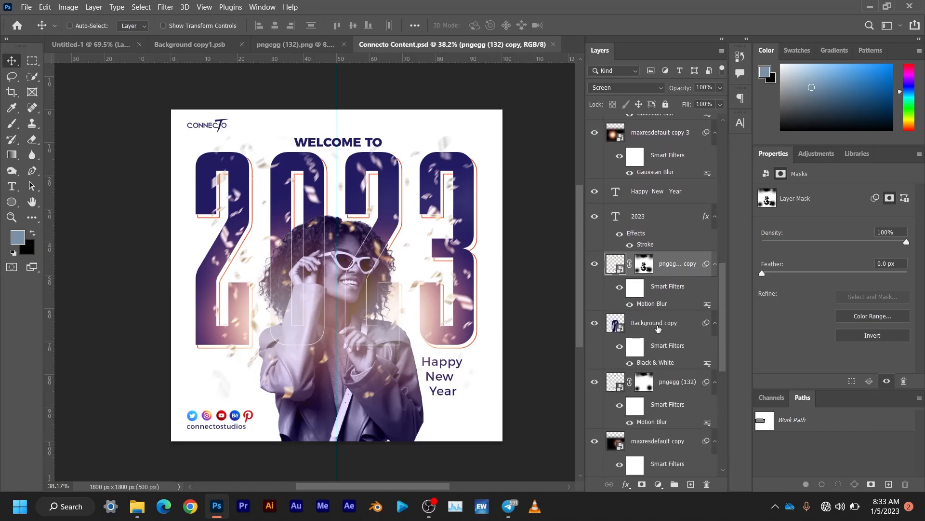
scroll(658, 328, "up", 1)
scroll(658, 328, "up", 2)
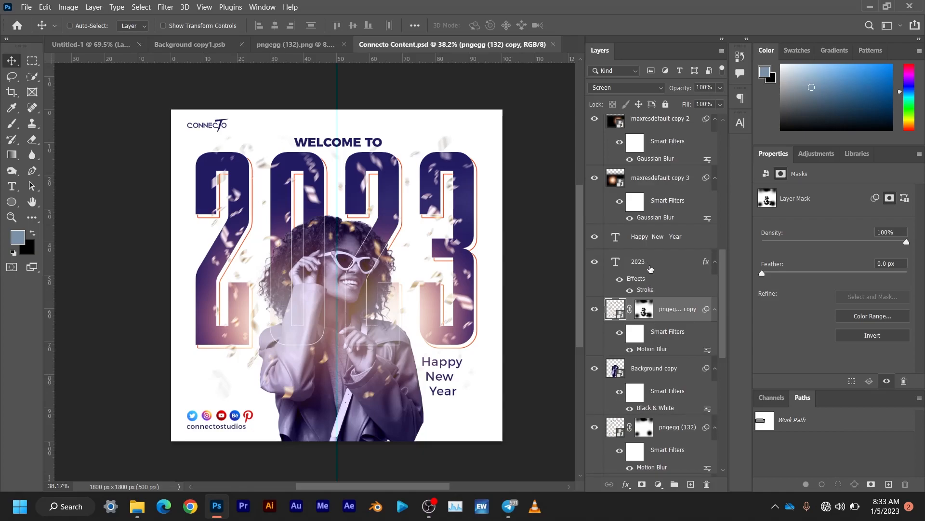
scroll(650, 266, "up", 5)
scroll(679, 333, "down", 5)
left_click(595, 310)
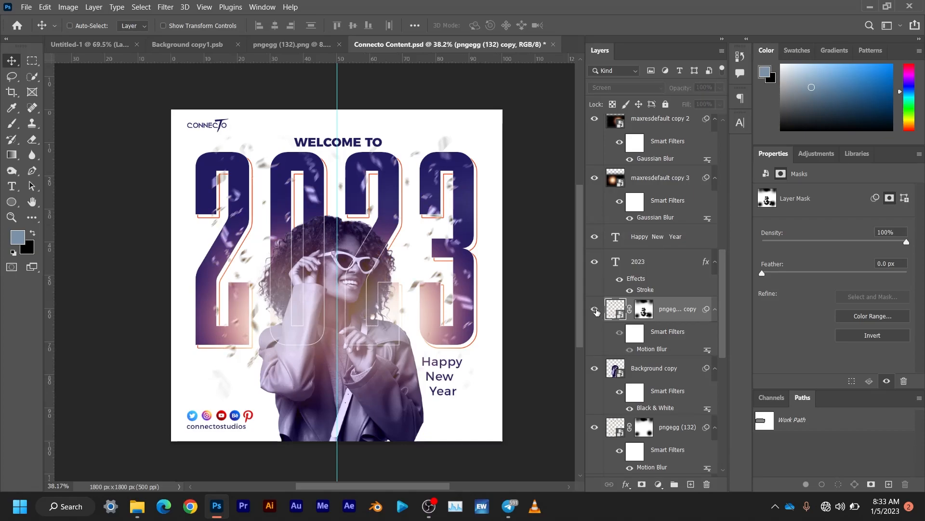
- Return to Untitled-1 and duplicate the masked, motion-blurred confetti layer
left_click(89, 44)
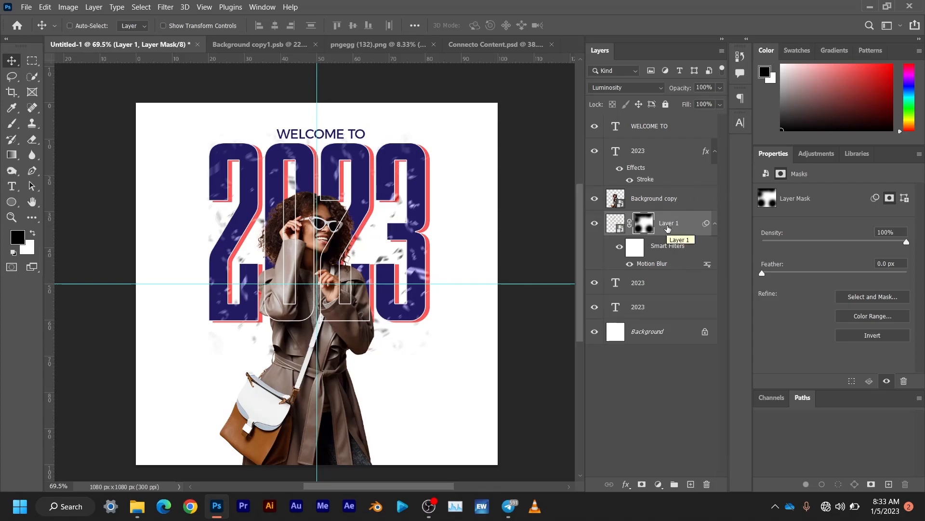
key("ctrl")
key("ctrl+j")
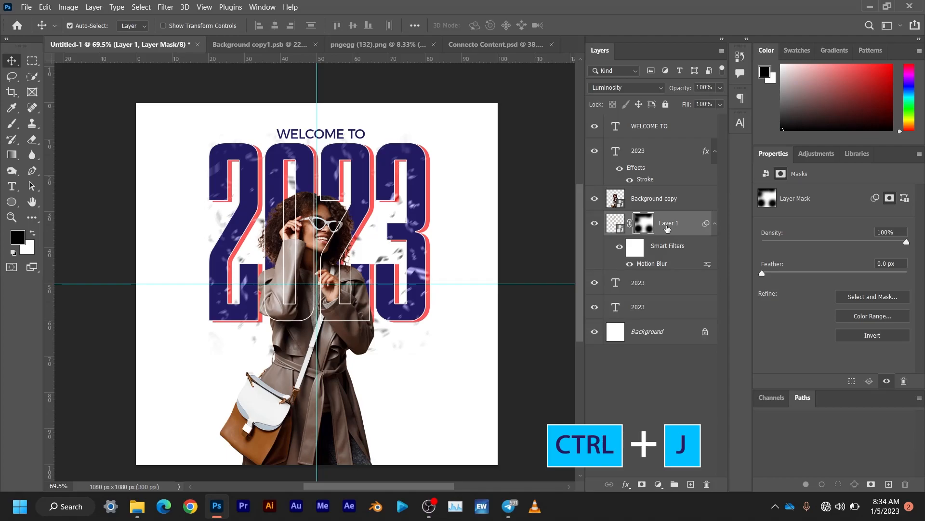
key("ctrl+j")
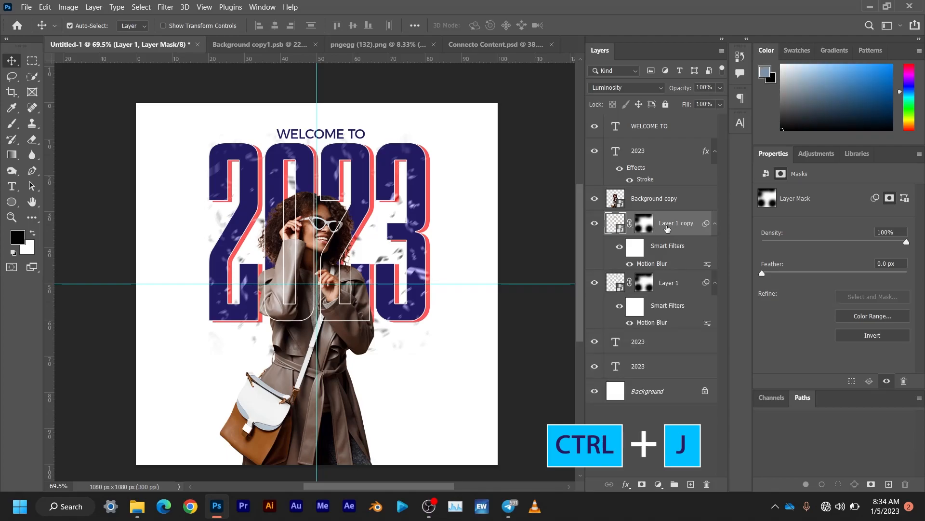
- Move the duplicated confetti layer above the Background copy layer so its pieces fall in front of the woman
left_click_drag(667, 228, 676, 198)
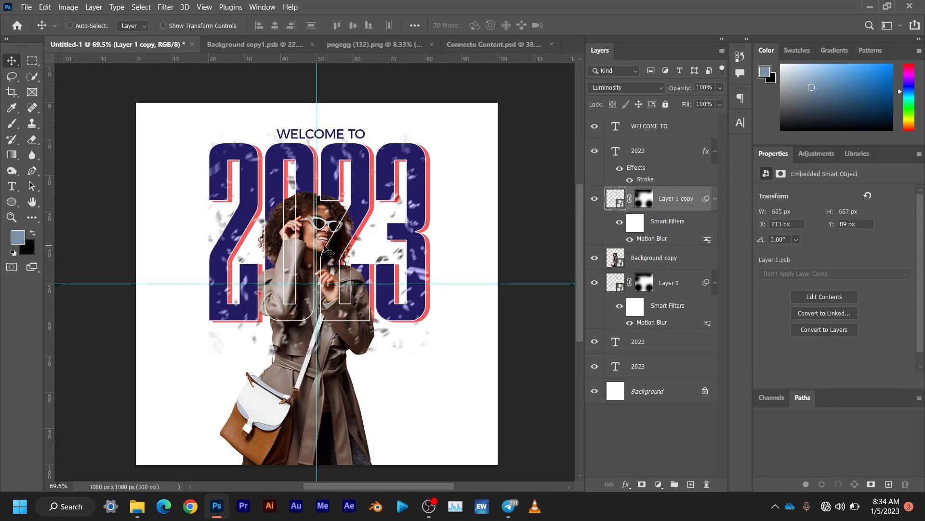
scroll(324, 222, "up", 2)
scroll(324, 222, "up", 2)
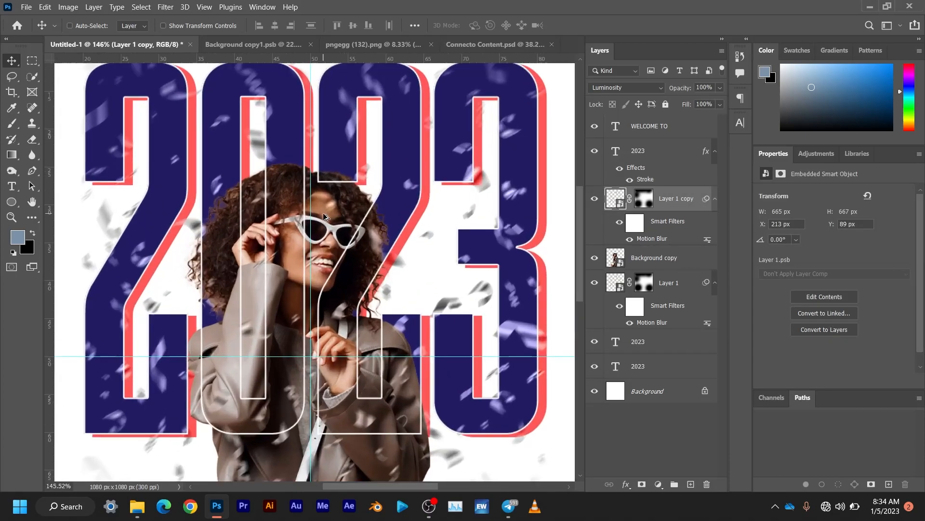
scroll(324, 216, "down", 3)
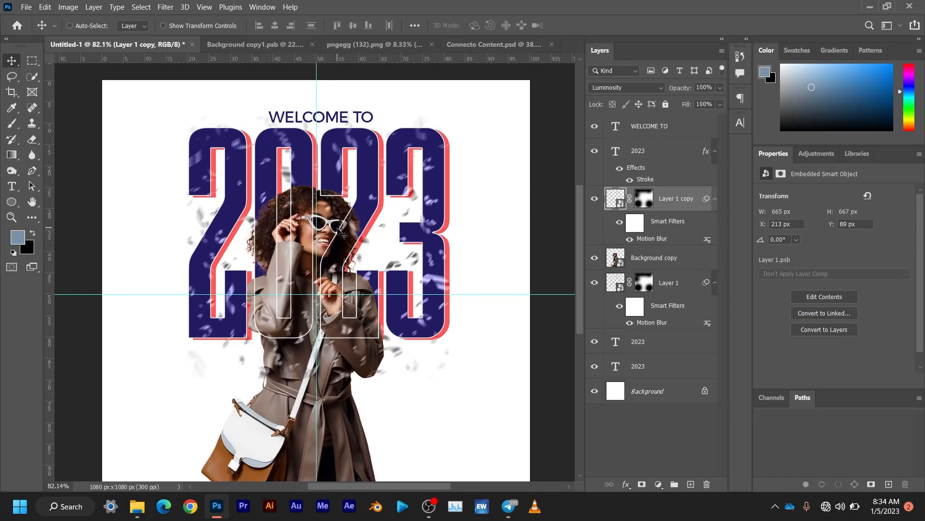
scroll(338, 229, "up", 3)
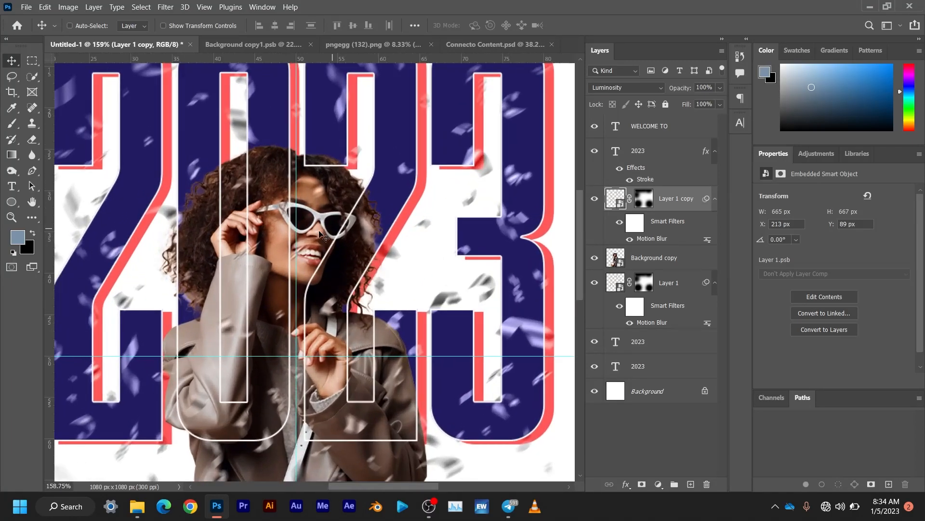
scroll(315, 234, "down", 2)
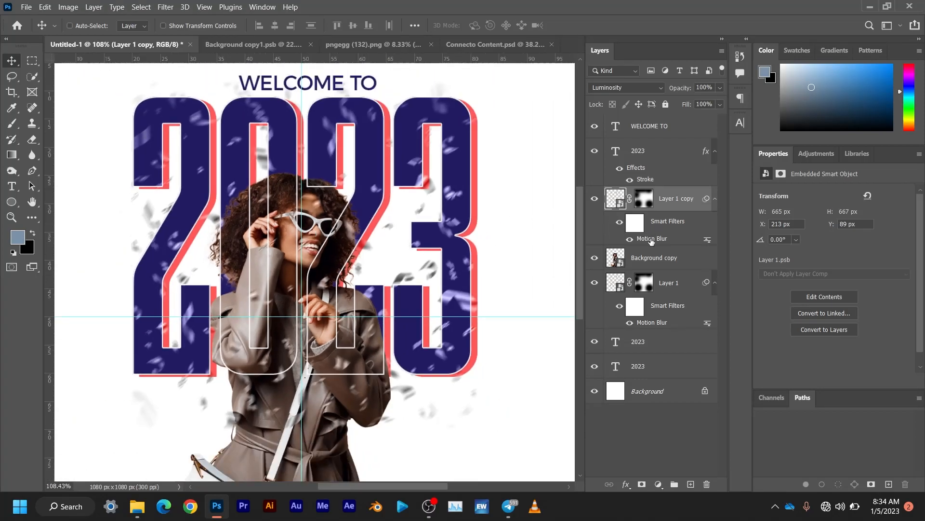
- Set the upper confetti copy's Motion Blur distance to 4 pixels and its blending mode to Screen
double_click(651, 239)
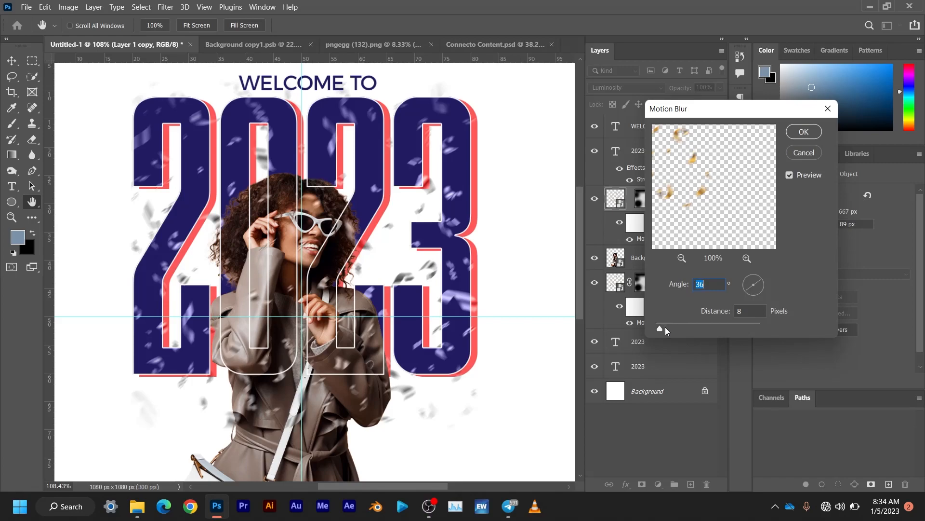
key("Tab")
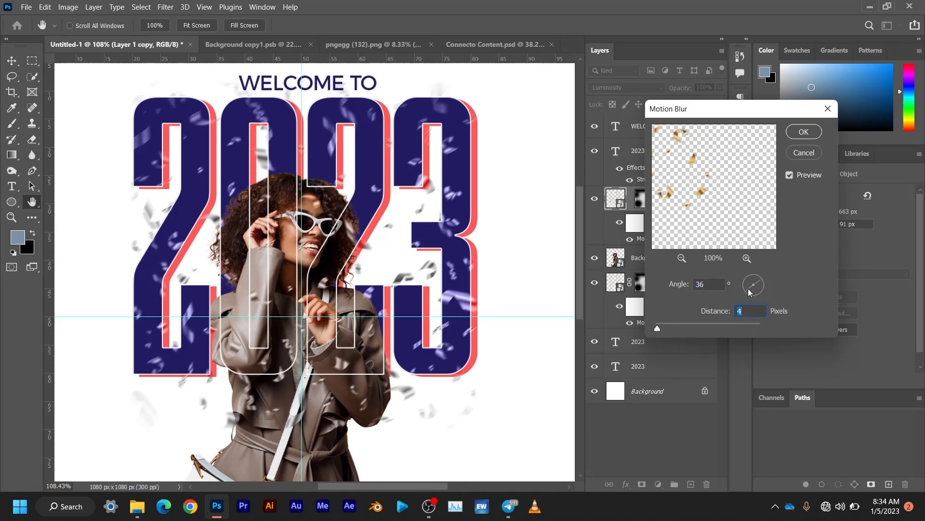
left_click(803, 134)
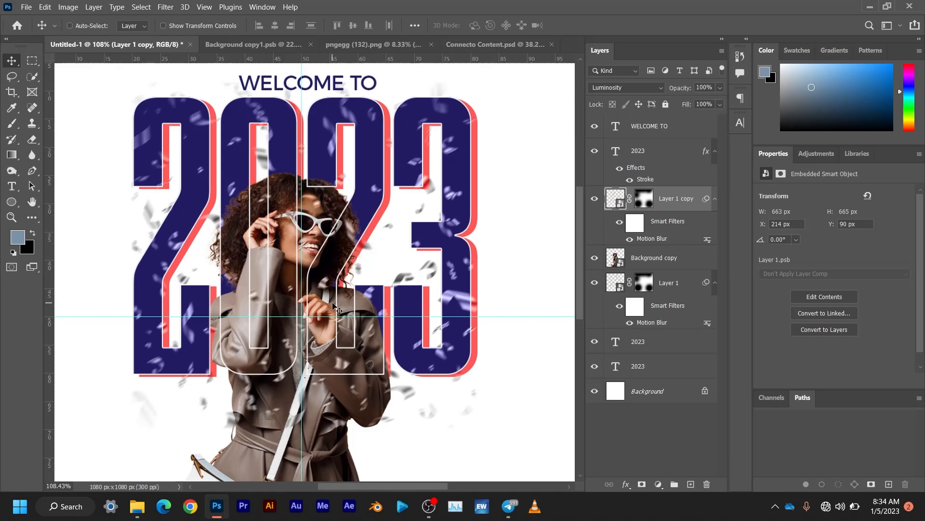
left_click(613, 89)
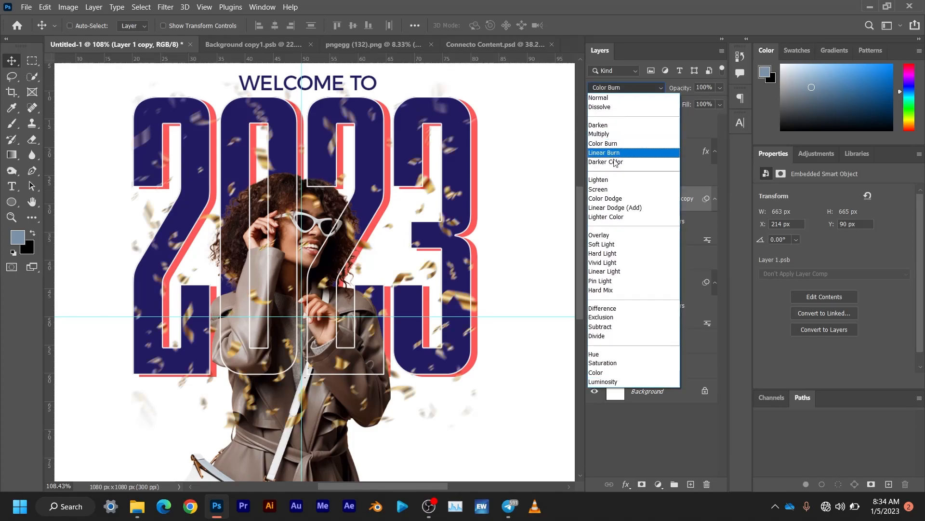
left_click(611, 189)
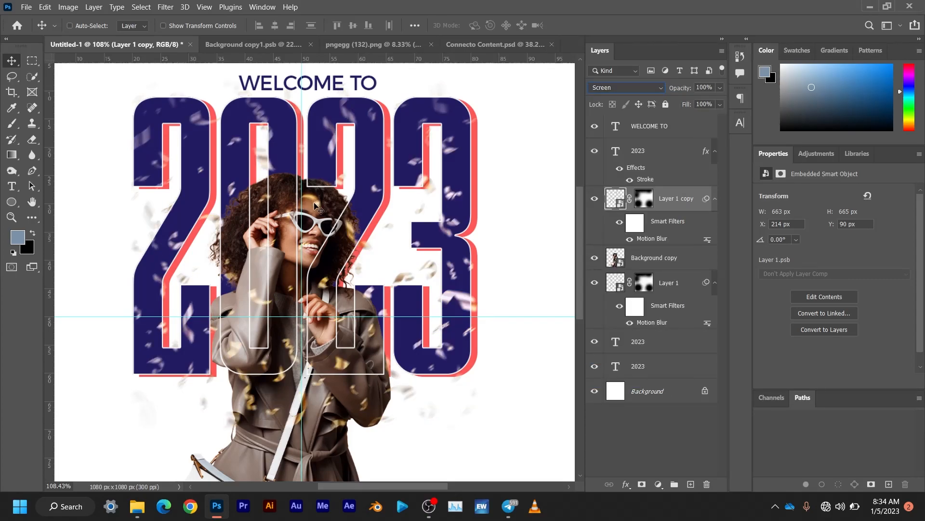
- Hide the confetti over the woman's face by painting black on the upper copy's layer mask with a 57 px brush at 37% hardness
key("alt")
left_click(645, 198)
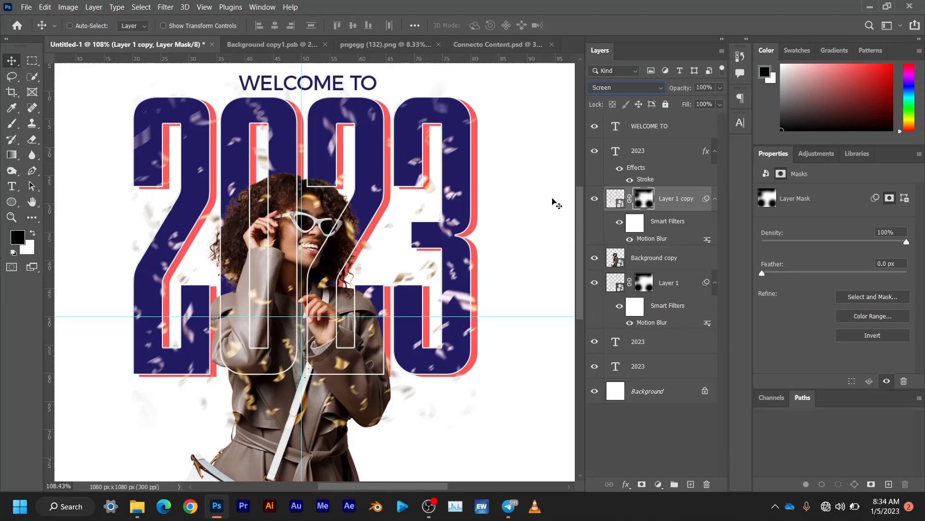
left_click(18, 124)
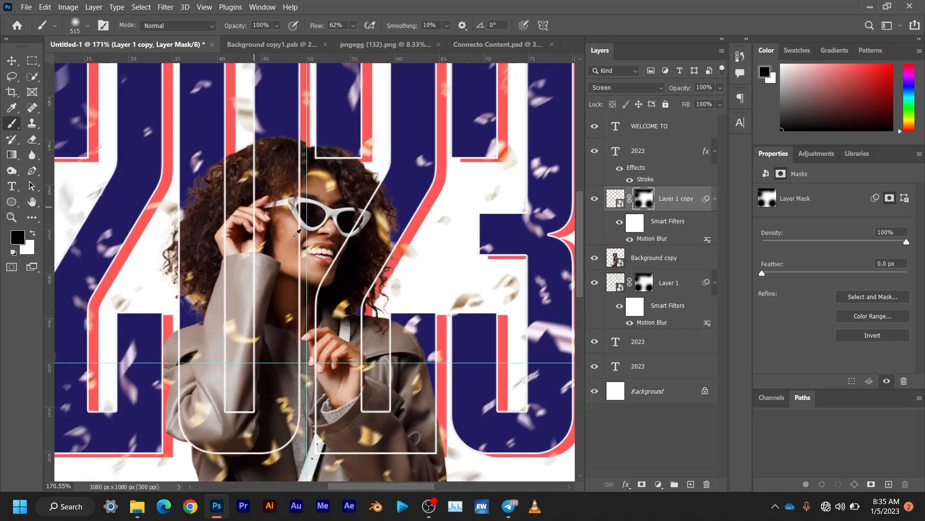
scroll(298, 235, "up", 3)
mouse_move(368, 221)
left_mouse_down()
mouse_move(164, 233)
mouse_move(367, 228)
mouse_move(327, 254)
mouse_move(323, 286)
left_mouse_up()
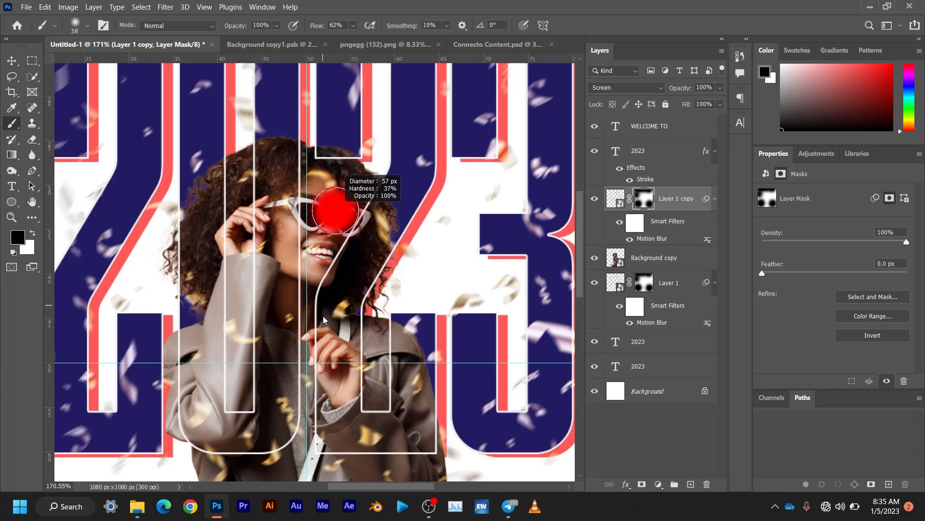
left_click_drag(323, 320, 323, 323)
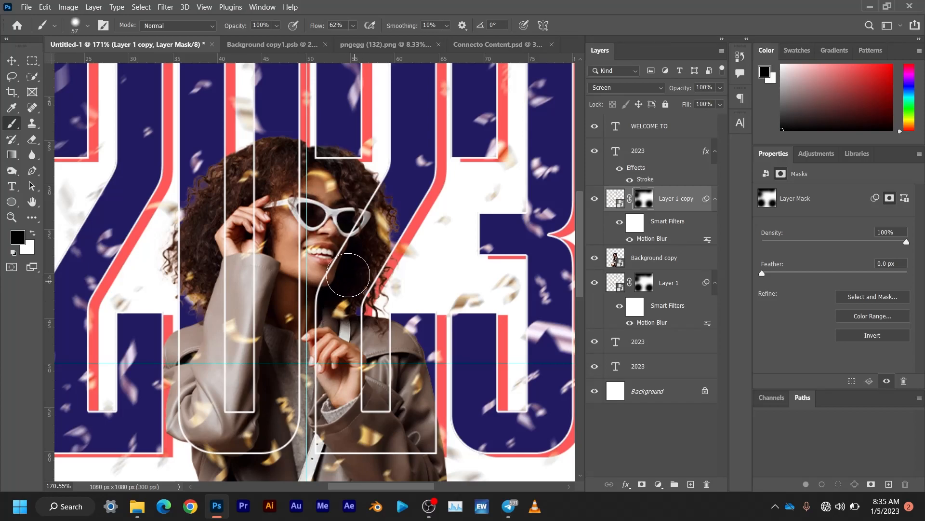
left_click(310, 251)
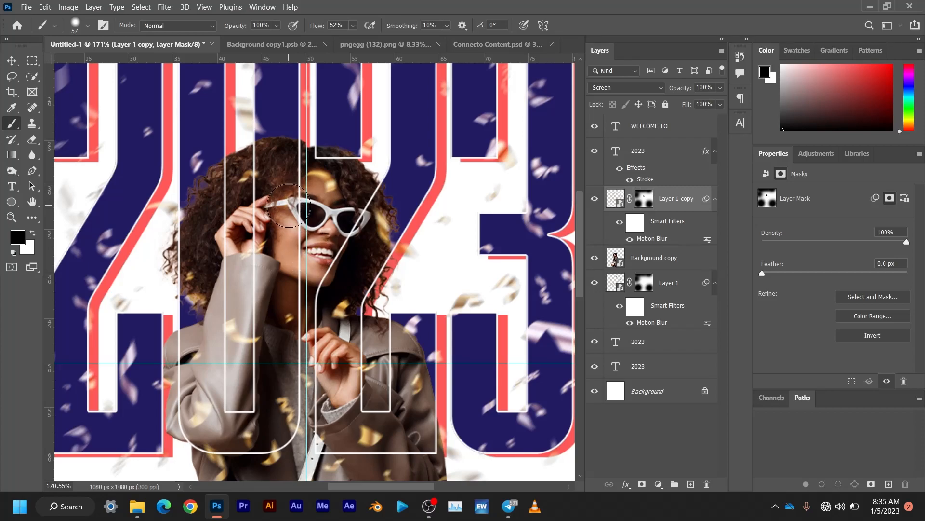
left_click(324, 180)
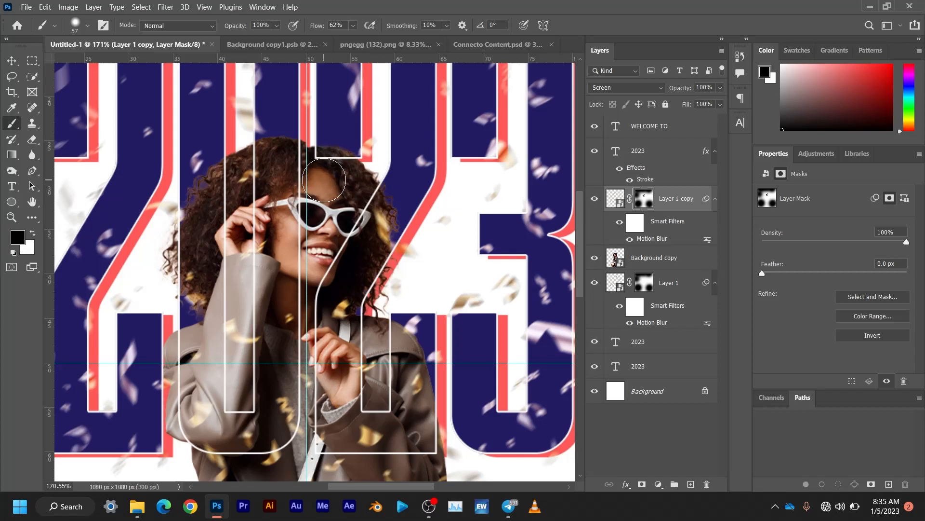
left_click(253, 249)
key("ctrl+0")
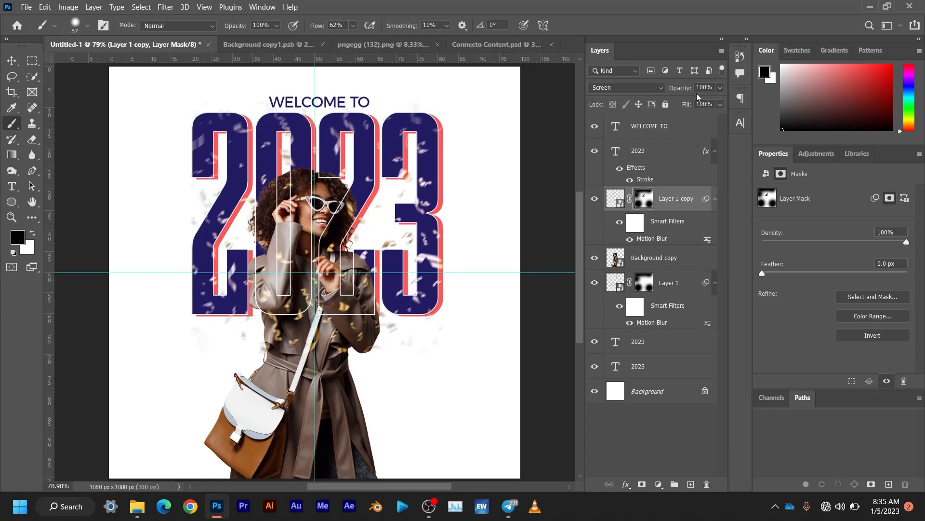
- Lower the upper confetti copy's opacity to 74% and return to the Move tool with the layer's content selected
mouse_move(688, 91)
left_mouse_down()
mouse_move(672, 91)
mouse_move(680, 91)
left_mouse_up()
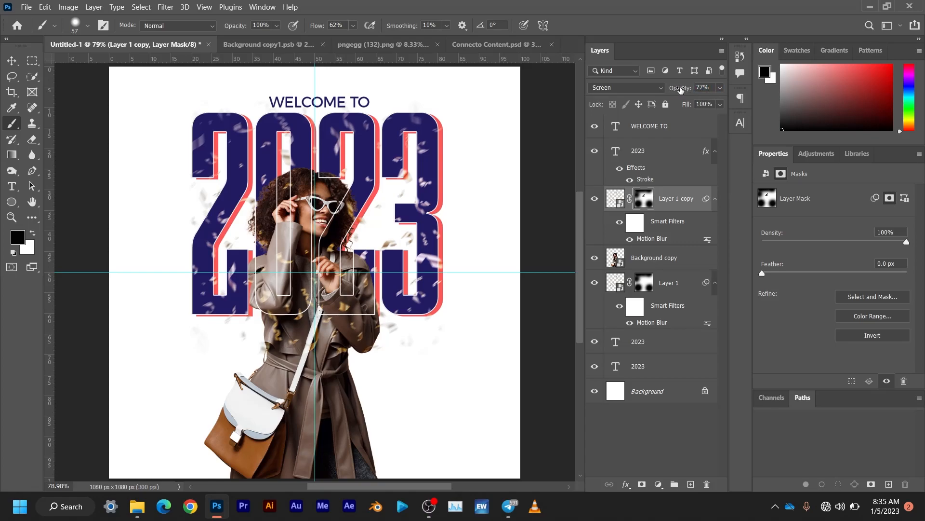
left_click_drag(680, 90, 679, 91)
left_click(616, 198)
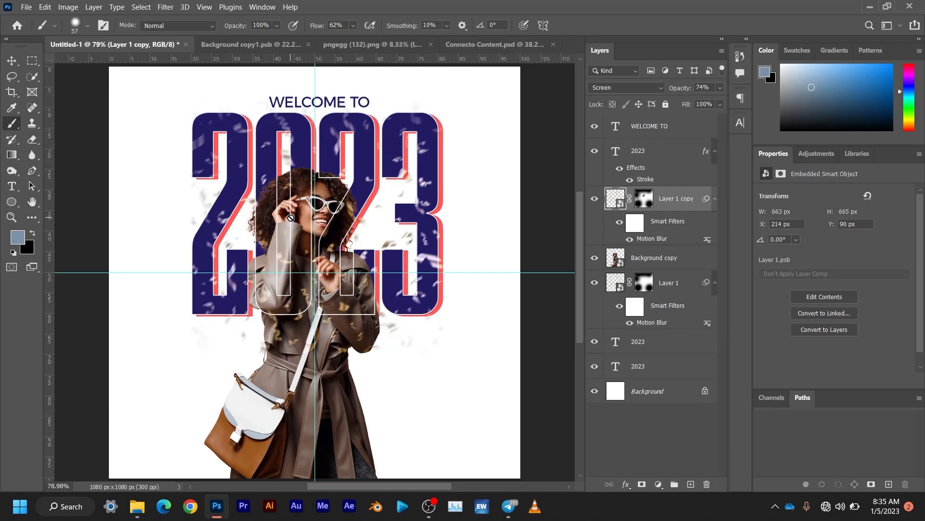
left_click(316, 205)
left_click(12, 60)
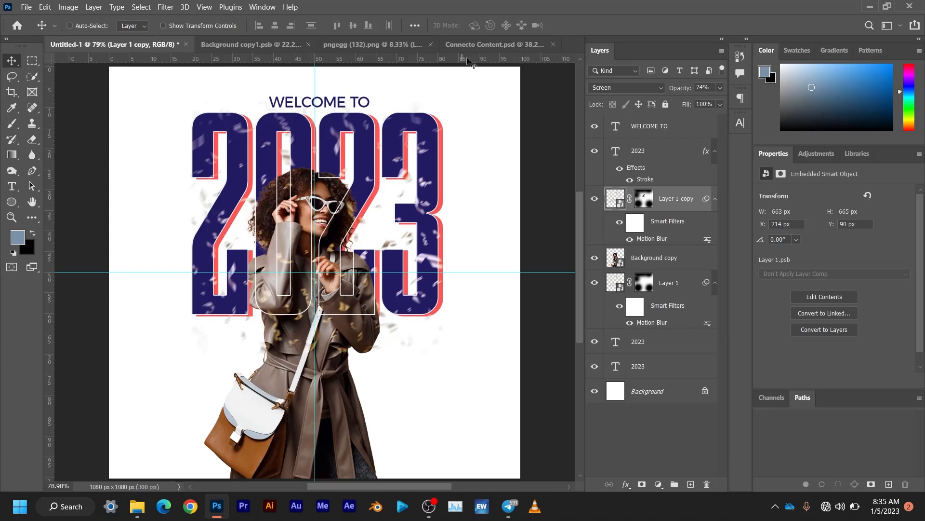
- Compare the poster with the finished design in Connecto Content.psd and return to Untitled-1
left_click(489, 44)
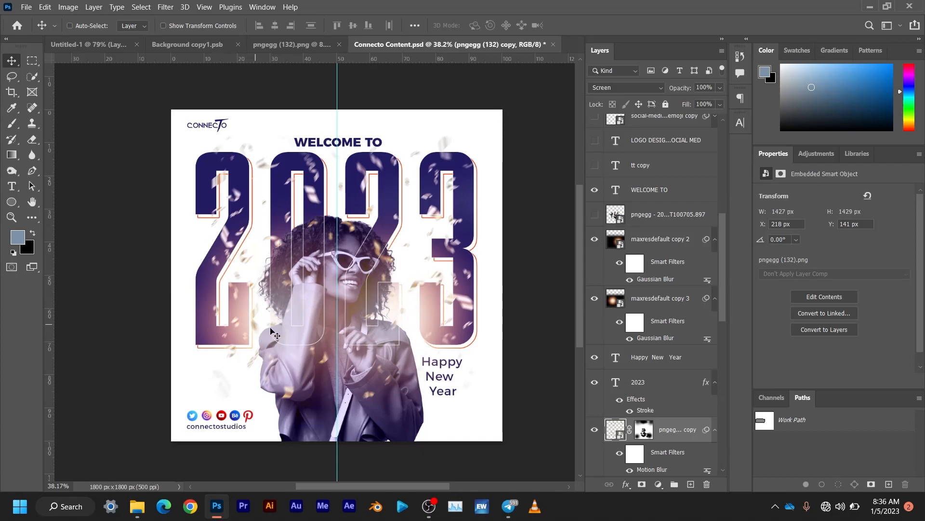
left_click(84, 45)
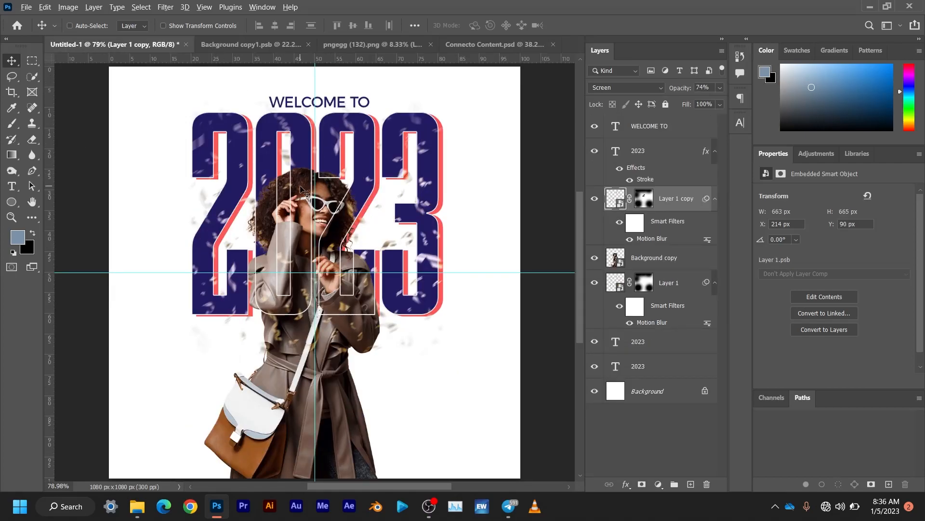
scroll(300, 186, "down", 1)
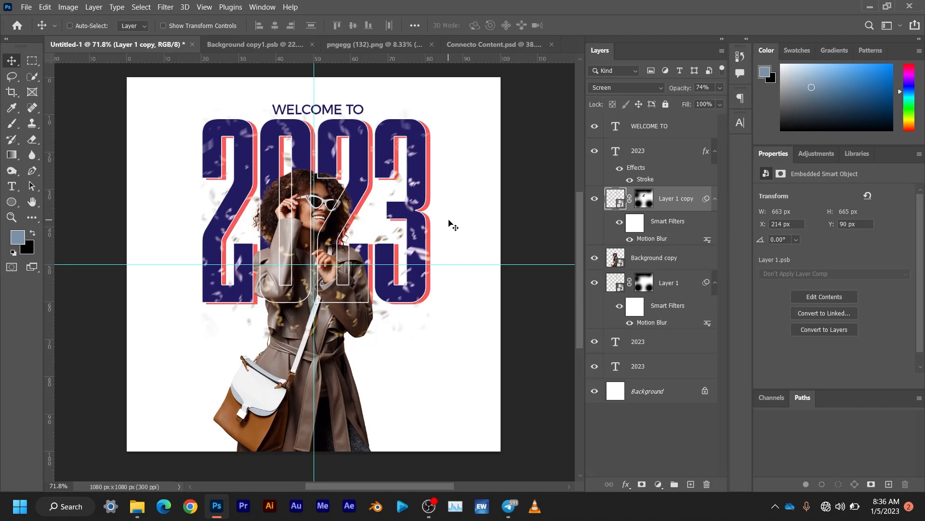
- Switch to File Explorer and locate the maxresdefault.jpg image in the Downloads folder
left_click(138, 506)
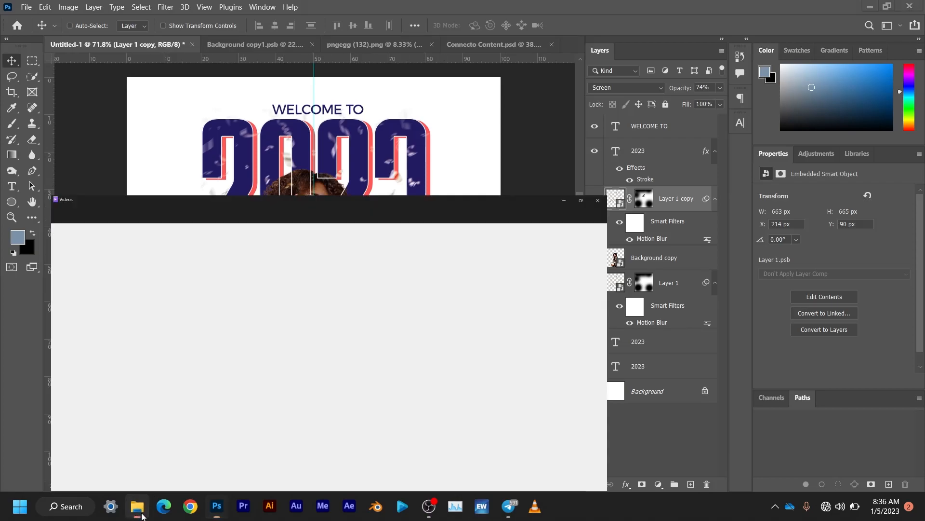
left_click(61, 122)
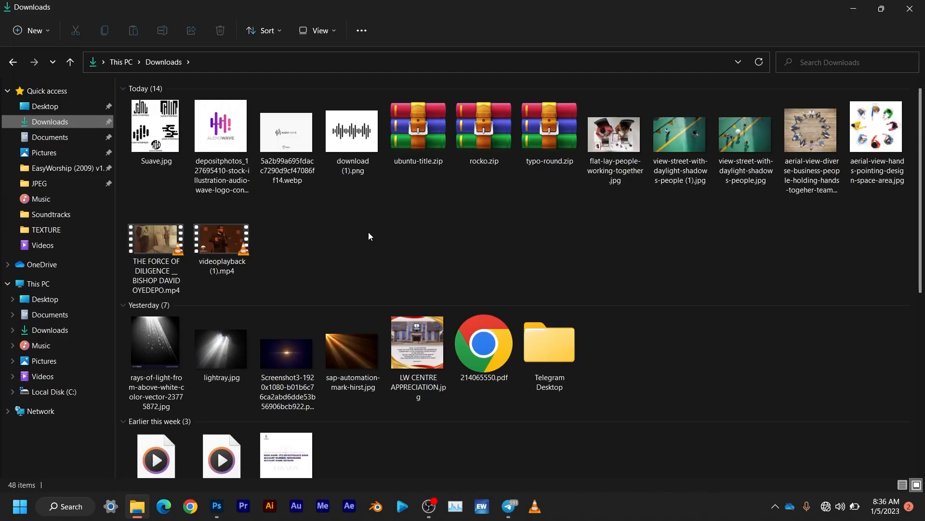
scroll(366, 233, "down", 10)
scroll(363, 233, "up", 7)
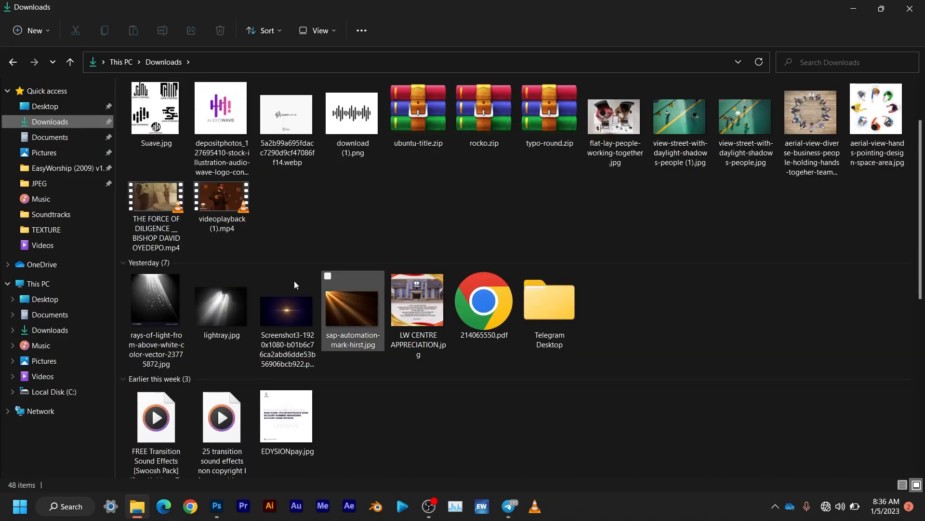
scroll(357, 294, "down", 6)
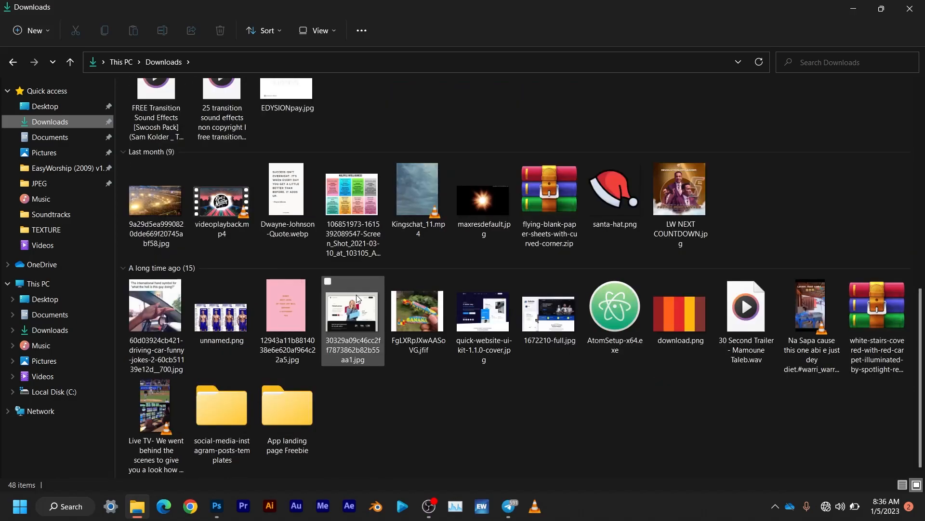
left_click(486, 200)
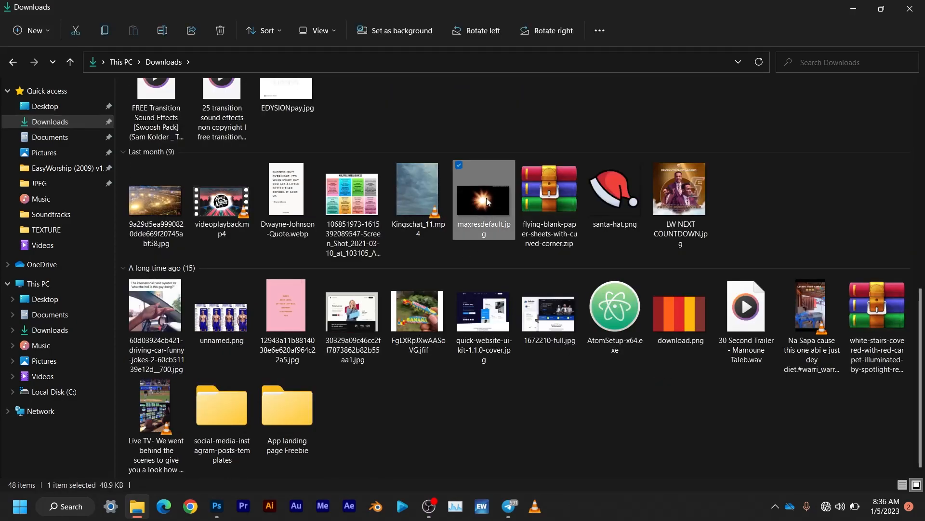
- Shrink the Downloads window, move it aside to uncover the poster, and bring maxresdefault.jpg back into view
left_click(882, 8)
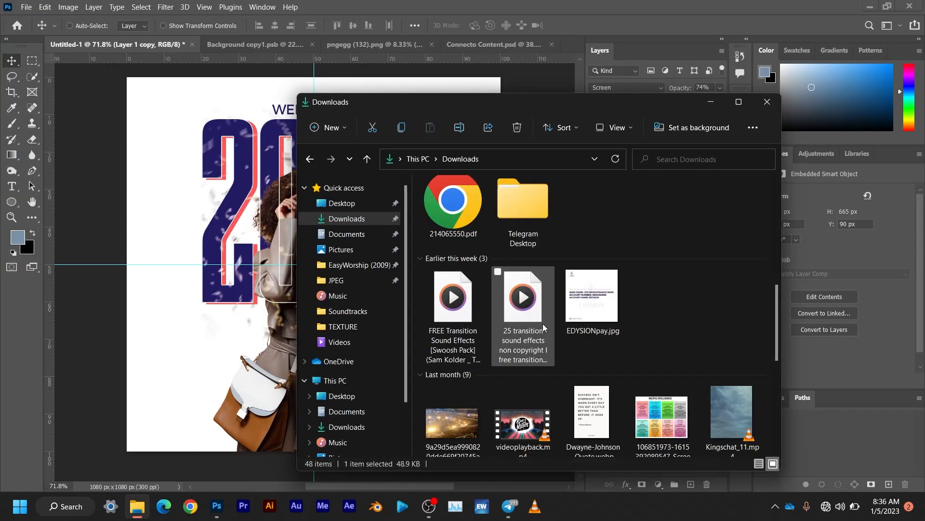
scroll(543, 327, "down", 10)
scroll(546, 319, "up", 1)
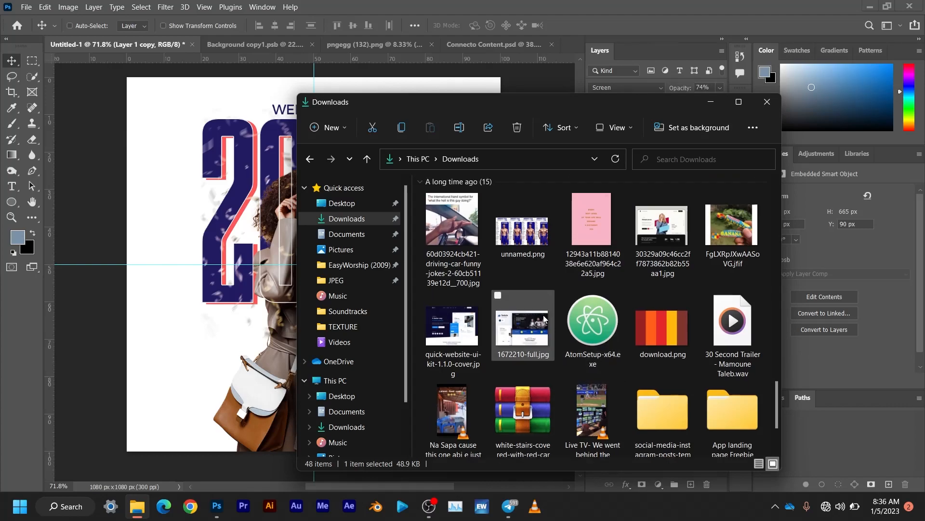
left_click_drag(596, 109, 714, 69)
scroll(689, 230, "up", 10)
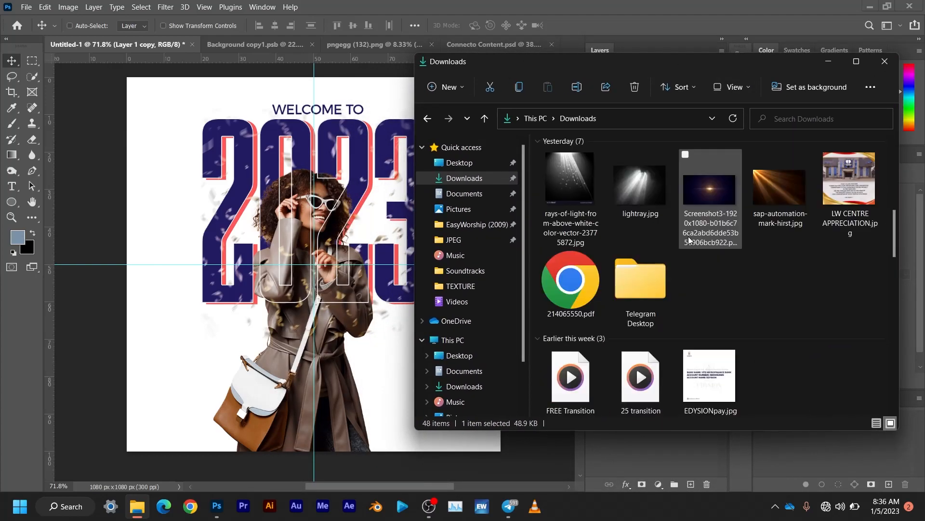
scroll(690, 241, "down", 2)
scroll(690, 241, "down", 2)
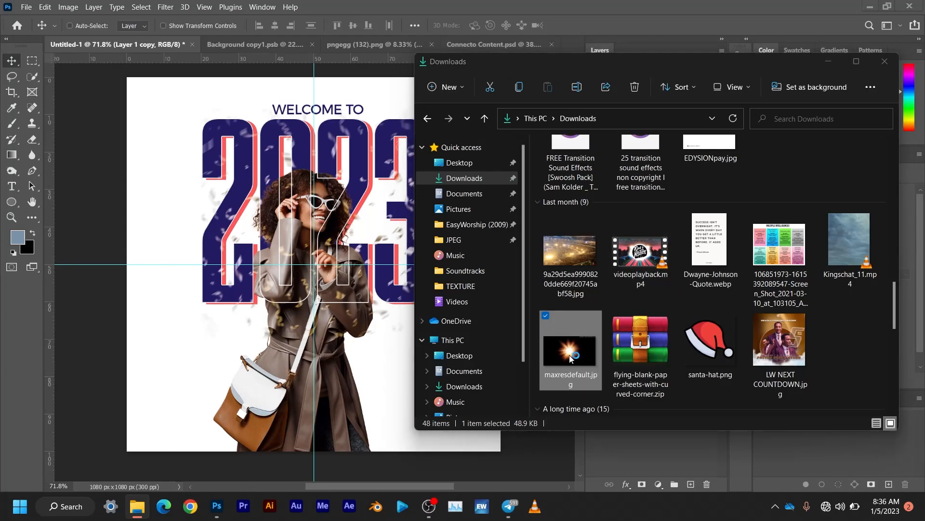
- Preview maxresdefault.jpg, then place it on the poster scaled to 26.14% with the flare over the woman's shoulder area
double_click(570, 357)
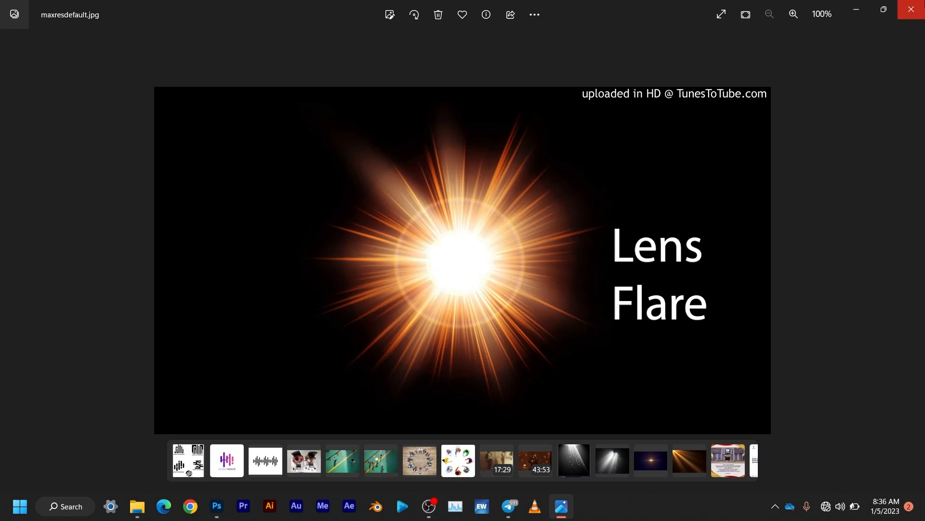
left_click(911, 9)
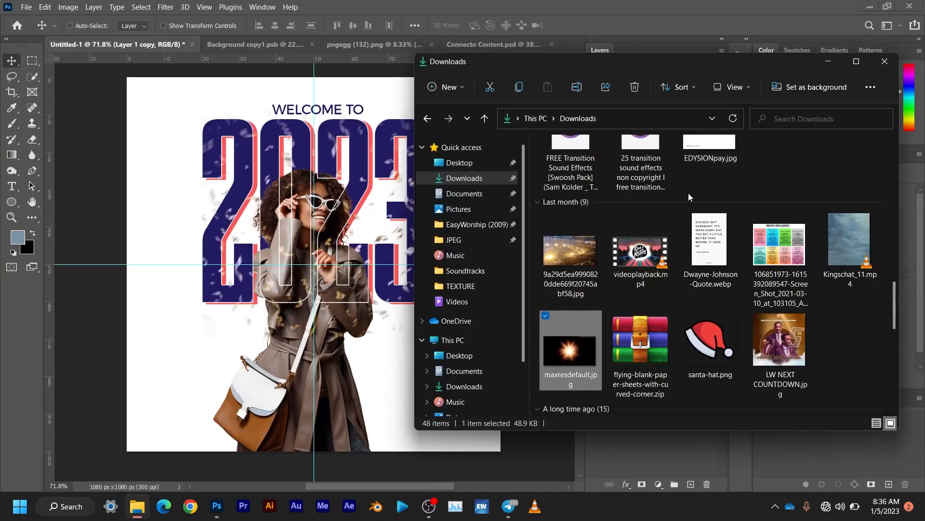
left_click_drag(348, 259, 266, 244)
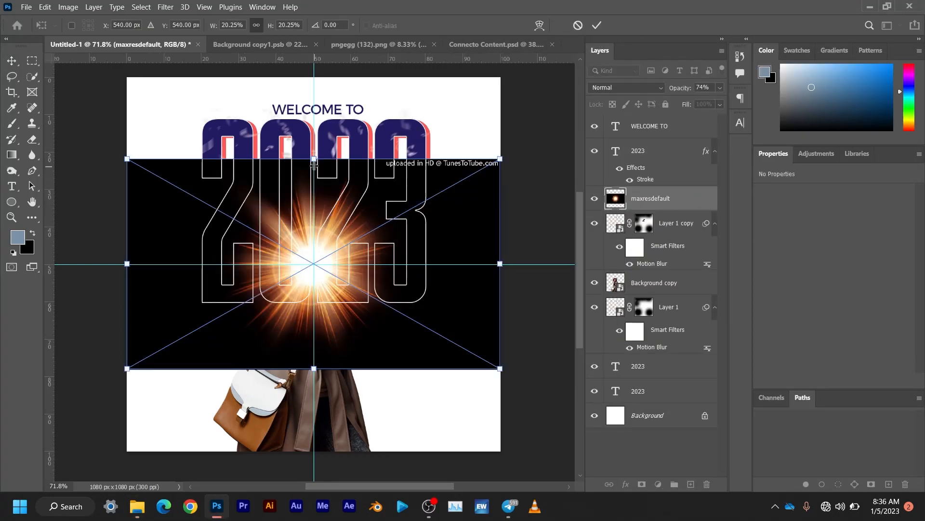
left_click_drag(313, 160, 313, 98)
left_click_drag(406, 187, 365, 194)
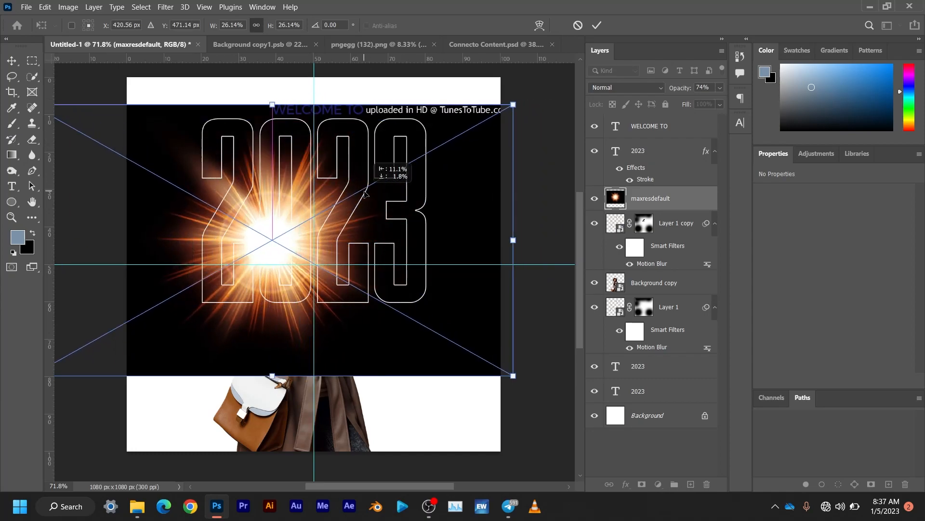
left_click(597, 26)
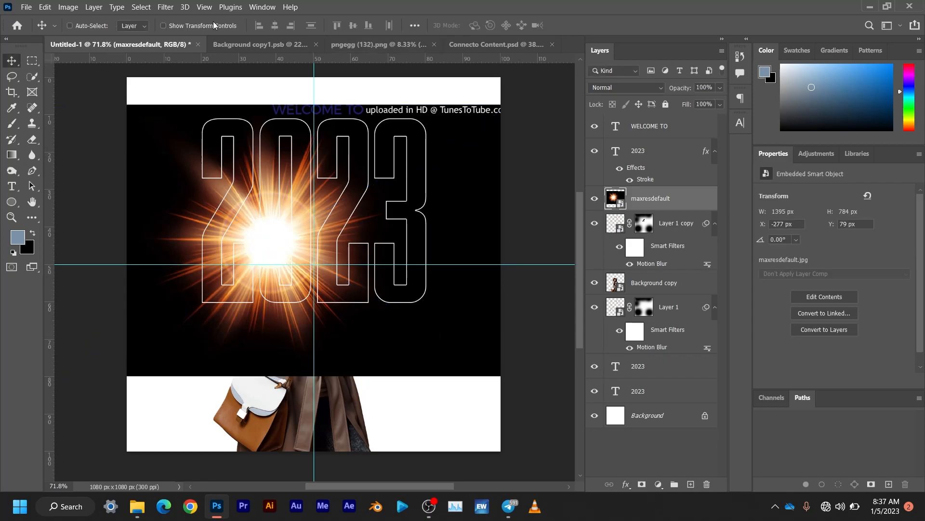
- Apply a Gaussian Blur with a radius of 26.3 pixels to the maxresdefault lens flare layer
left_click(165, 8)
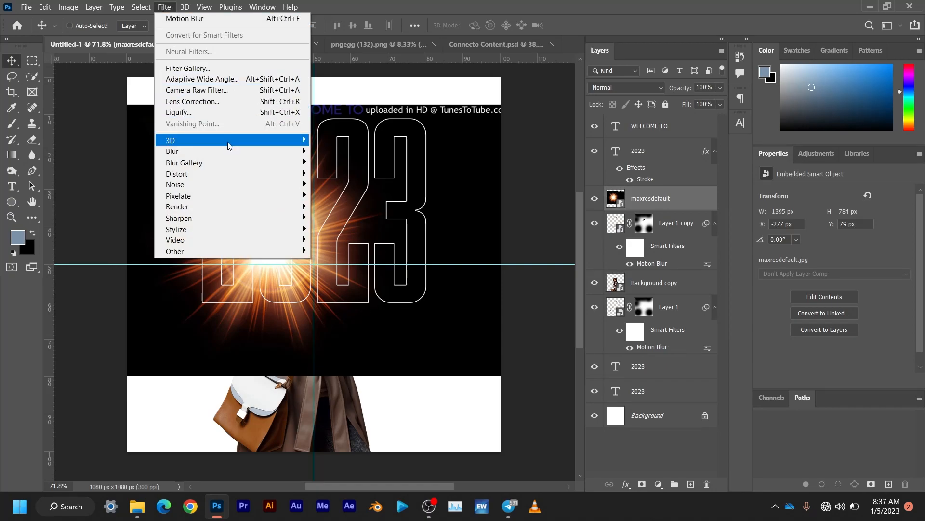
mouse_move(232, 155)
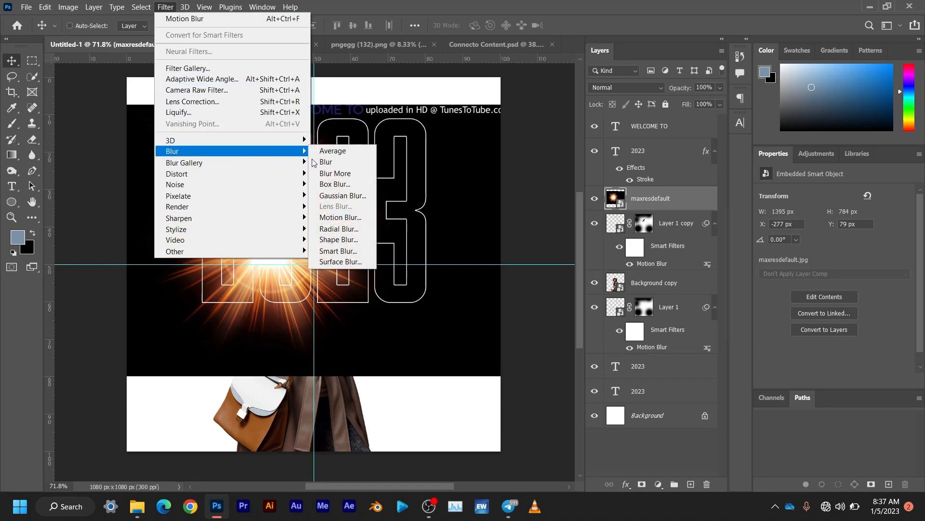
left_click(357, 196)
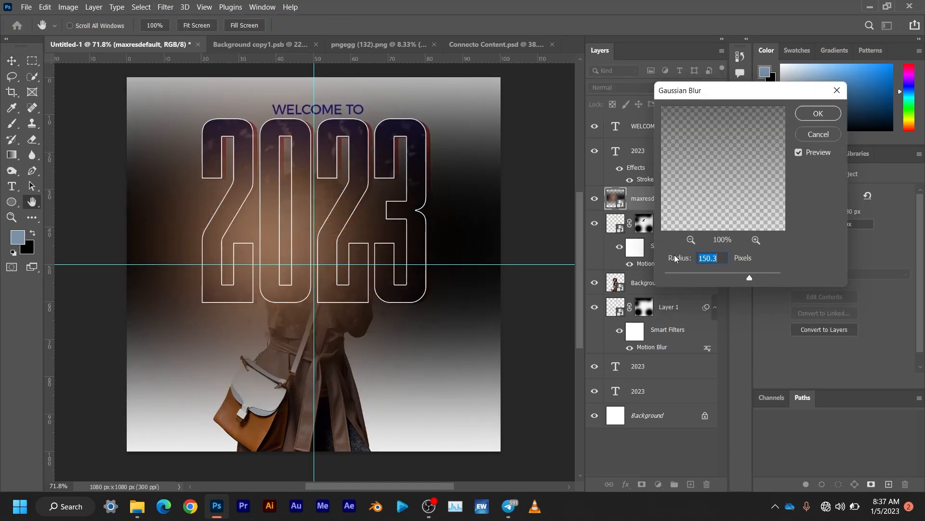
left_click(704, 271)
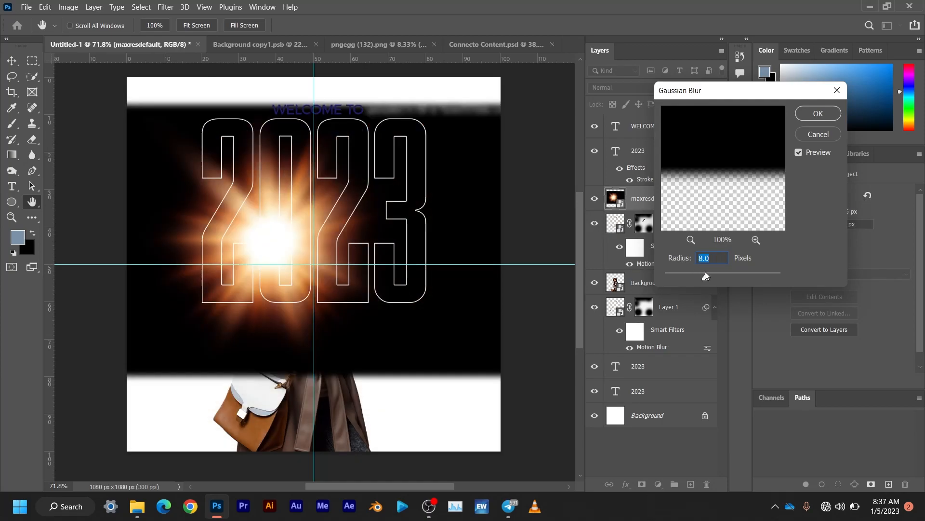
left_click(700, 273)
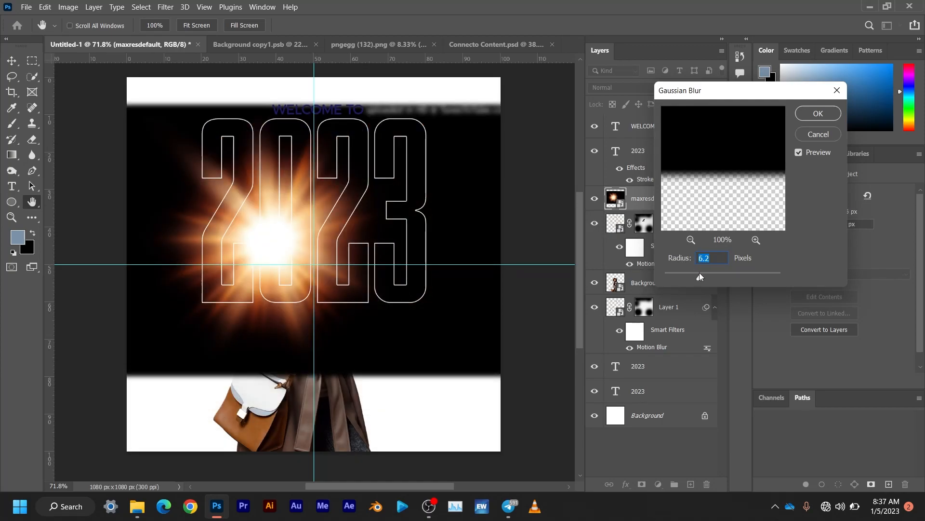
left_click_drag(711, 273, 713, 273)
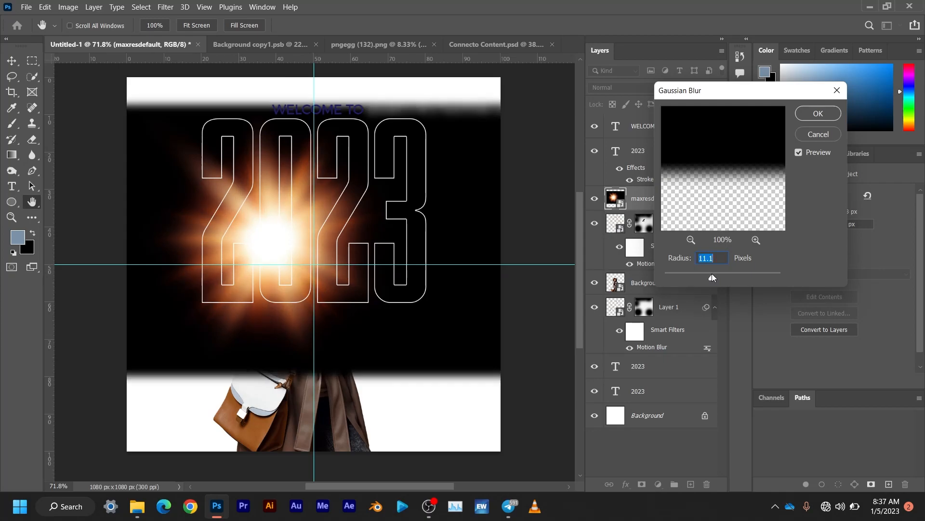
left_click_drag(713, 273, 670, 282)
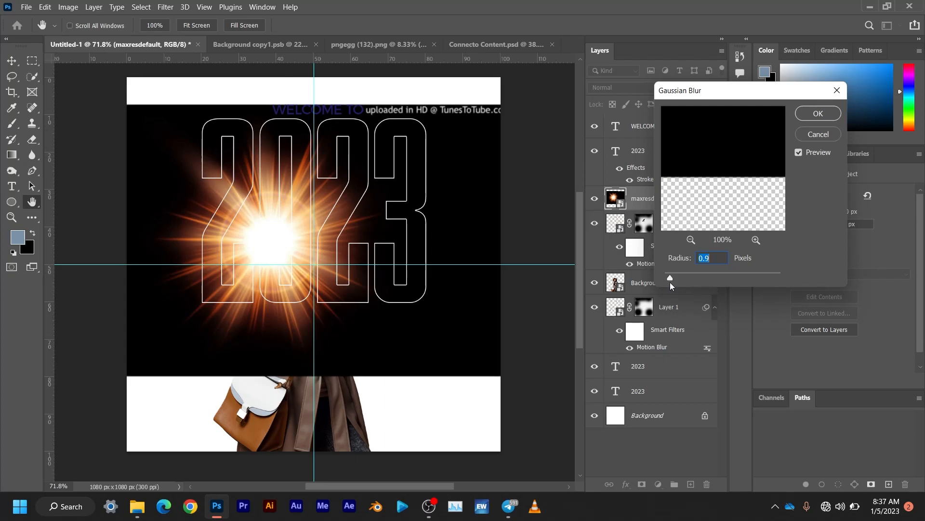
left_click_drag(673, 279, 717, 275)
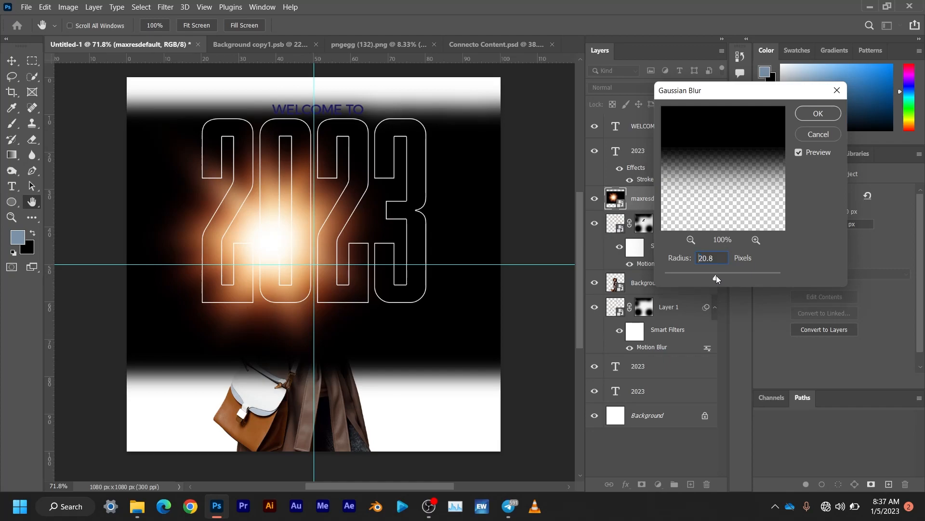
double_click(723, 260)
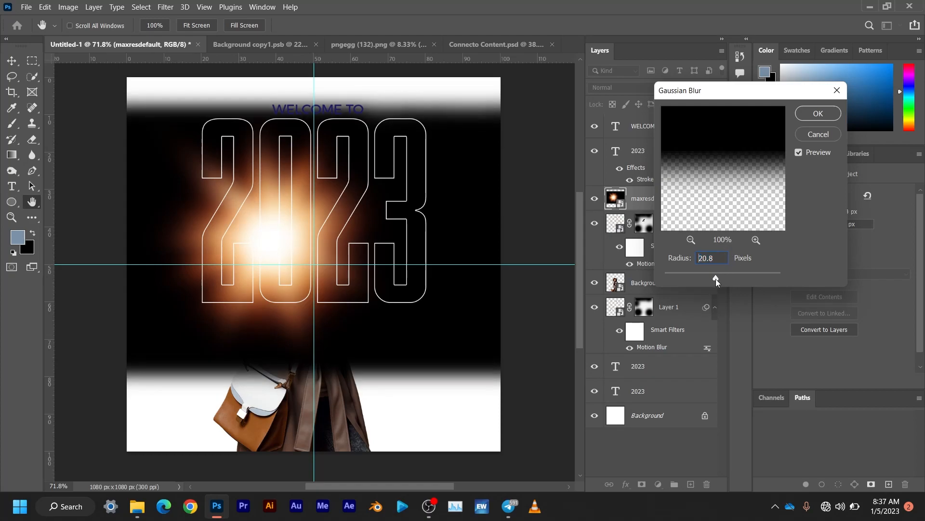
left_click_drag(718, 279, 718, 279)
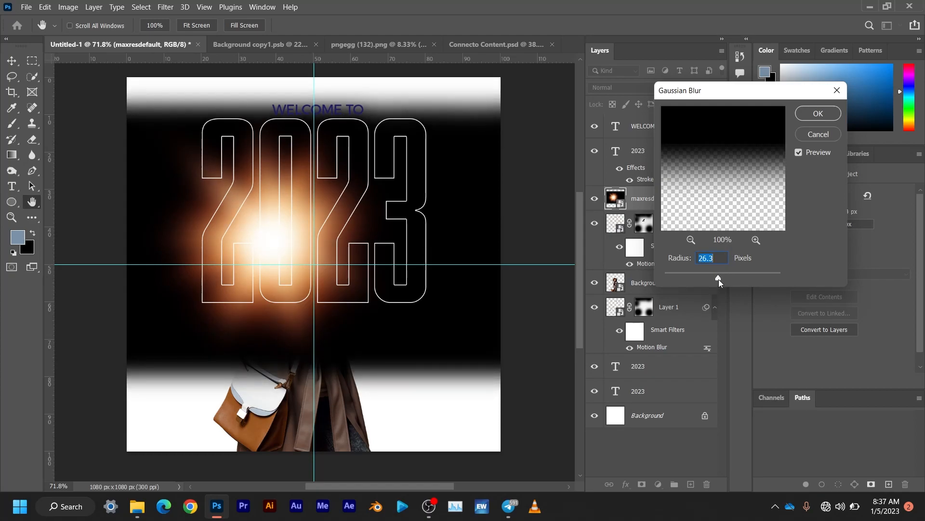
left_click(819, 114)
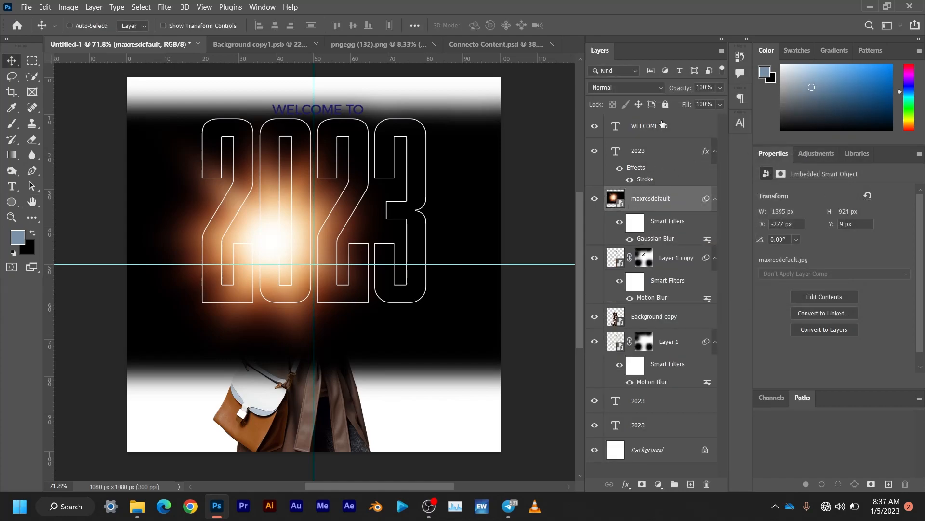
- Set the lens flare layer's blend mode to Screen and shift the glow left toward the first 2 of 2023
left_click(643, 88)
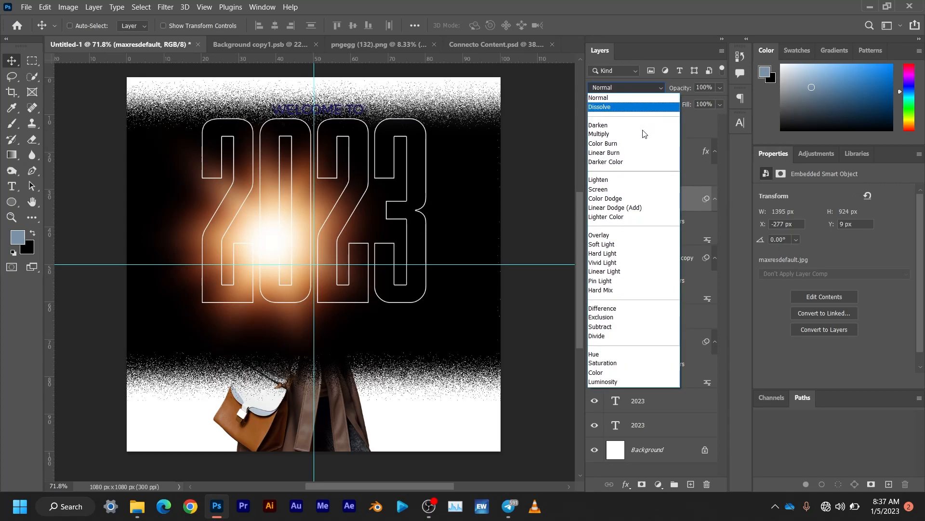
left_click(632, 190)
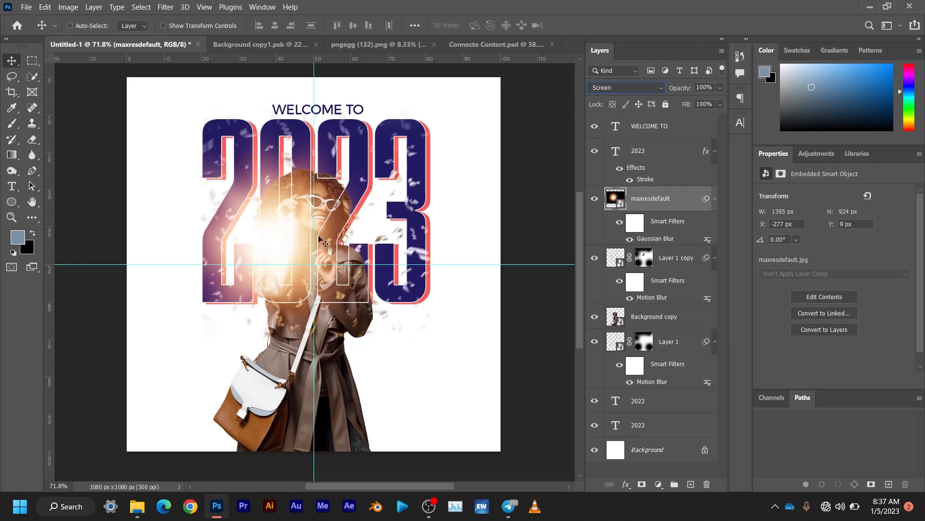
left_click_drag(284, 254, 256, 241)
- Enlarge the lens flare to 32.27% and reposition it so the glow sits over the first 2 and the woman's arm
key("ctrl+t")
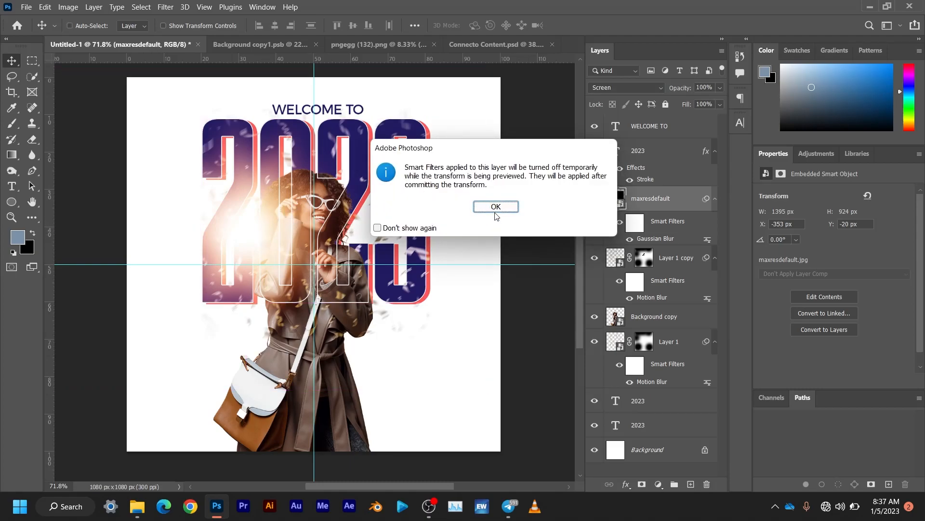
left_click(496, 206)
left_click_drag(248, 369, 246, 429)
left_click_drag(279, 328, 276, 297)
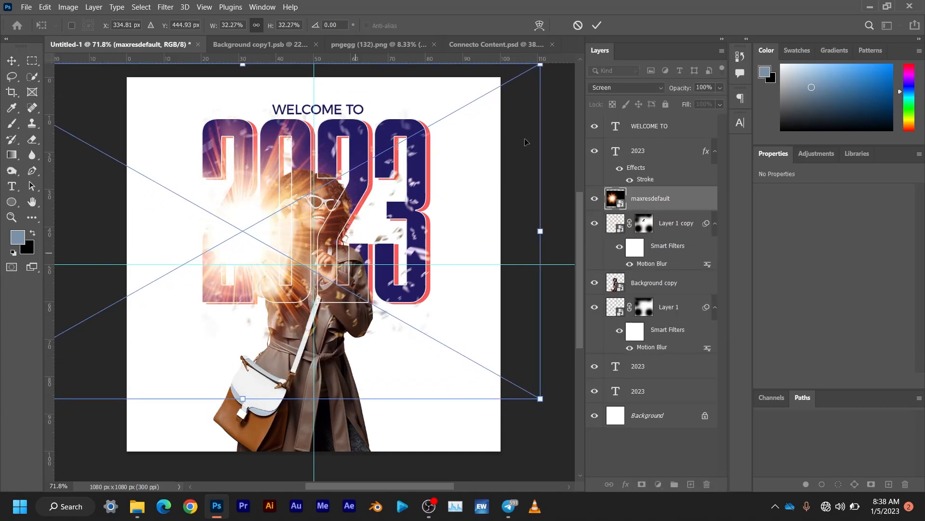
left_click(597, 25)
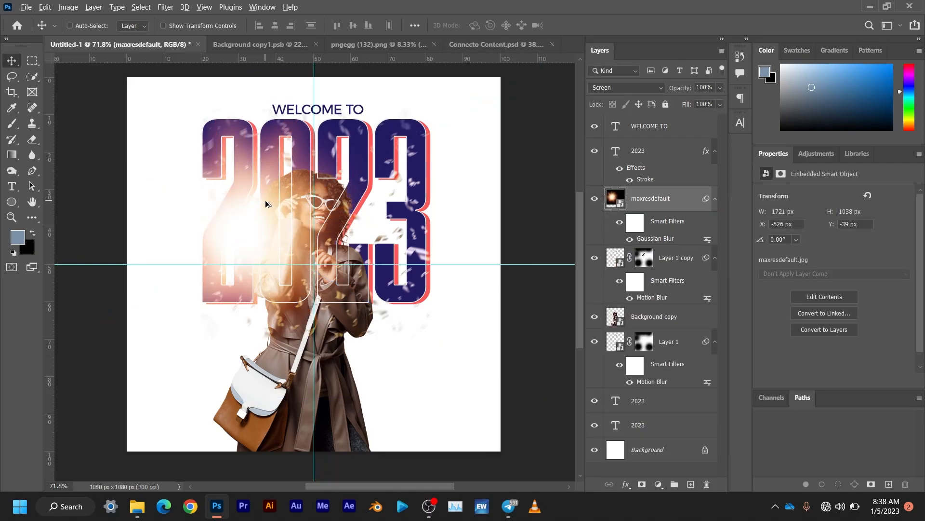
- Lower the lens flare layer's opacity to 73% and place it behind the woman, directly below the Background copy layer
scroll(265, 204, "up", 2)
scroll(266, 204, "up", 1)
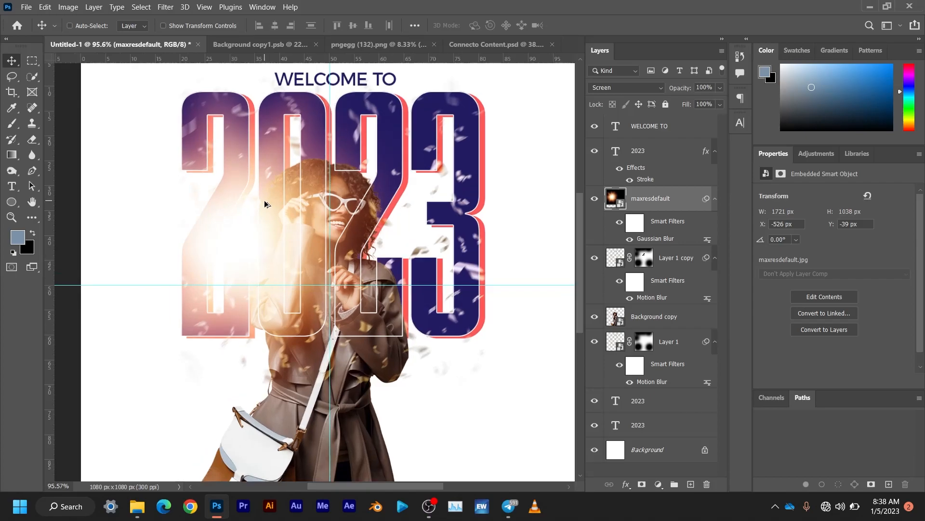
scroll(265, 204, "down", 2)
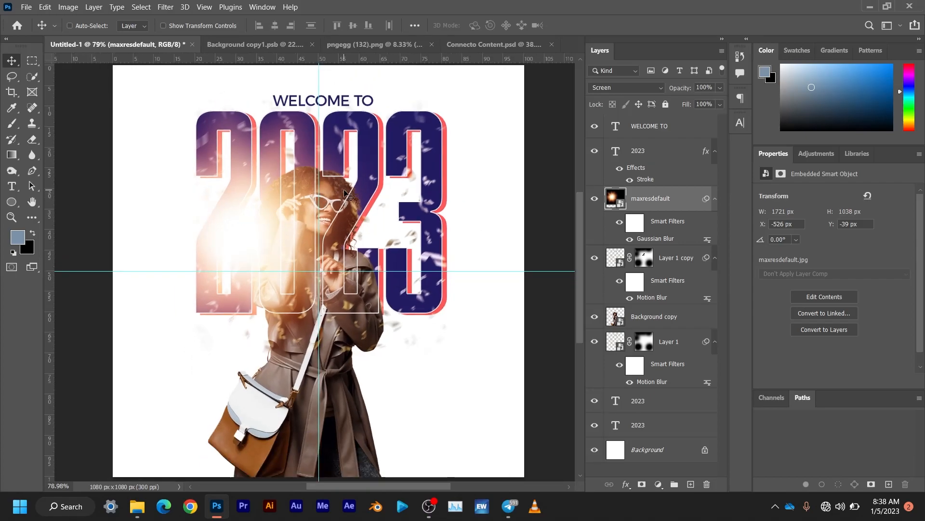
mouse_move(689, 90)
left_mouse_down()
mouse_move(676, 94)
mouse_move(691, 91)
left_mouse_up()
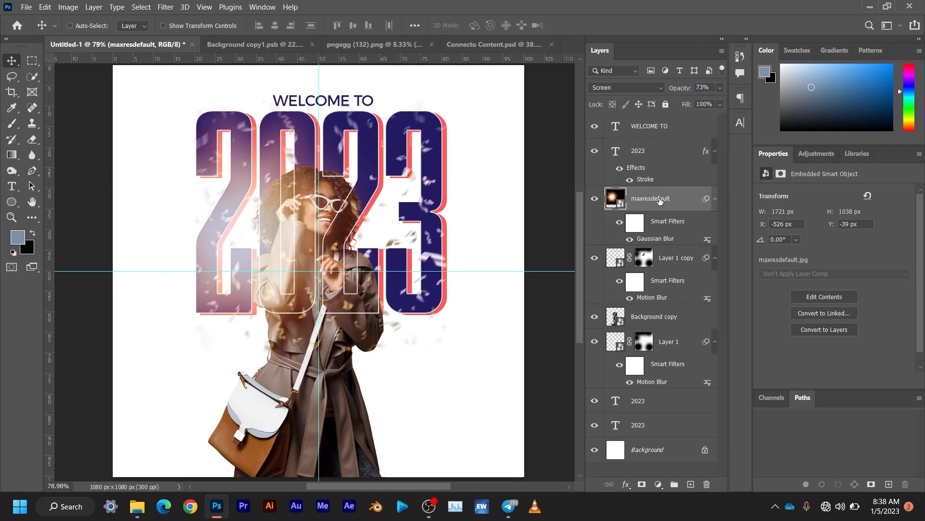
left_click_drag(660, 201, 667, 323)
left_click_drag(249, 236, 258, 239)
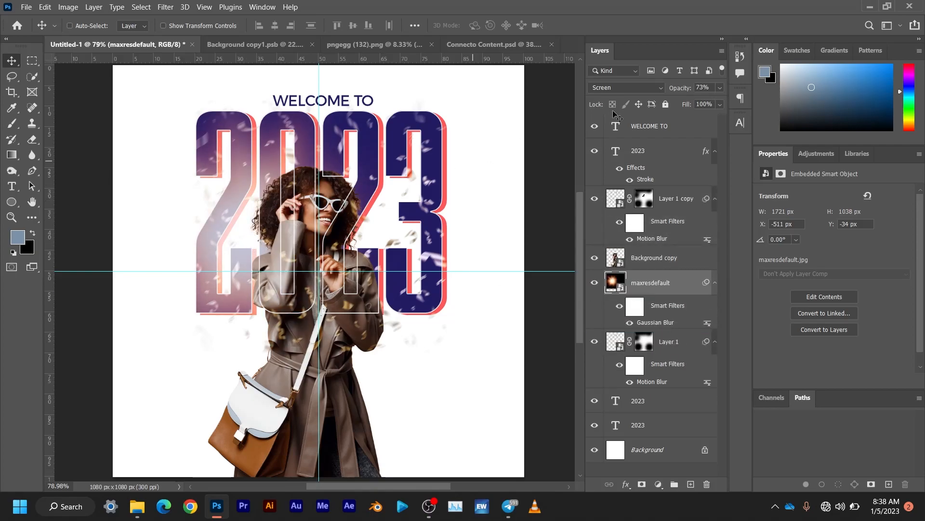
- Set the lens flare layer's opacity to 85% and nudge the glow slightly down and right
left_click(701, 87)
type("100")
key("Return")
mouse_move(680, 90)
left_mouse_down()
mouse_move(671, 91)
mouse_move(681, 91)
left_mouse_up()
left_click(746, 158)
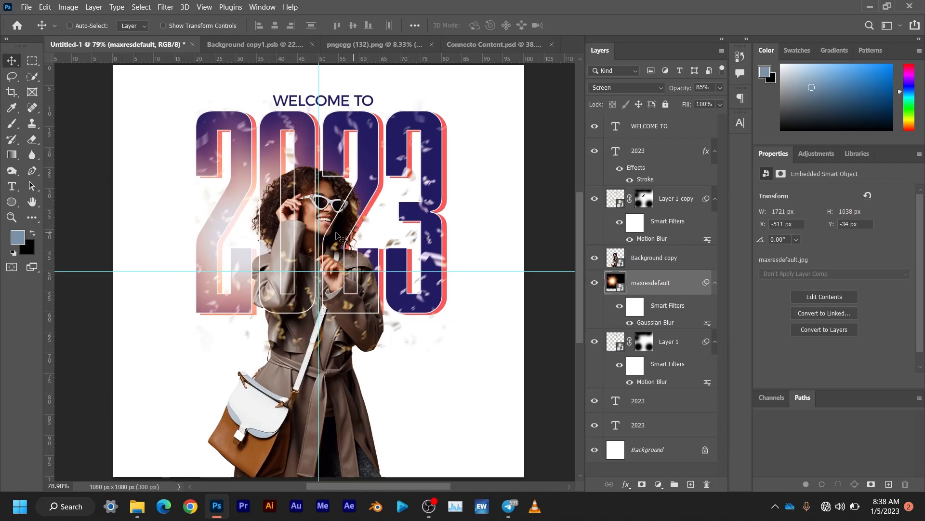
left_click_drag(253, 234, 256, 236)
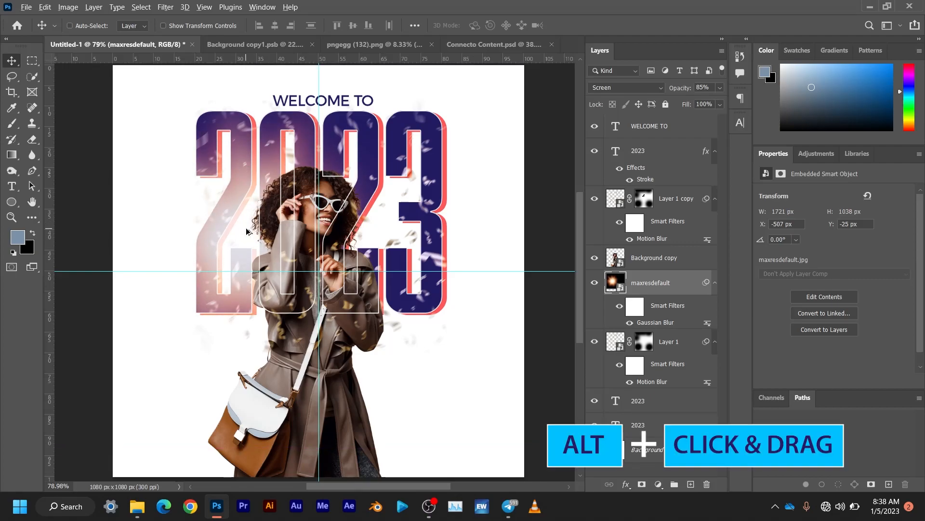
- Duplicate the lens flare toward the right half of the 2023 digits and toggle the flare layers' visibility to compare the effect
left_click_drag(246, 231, 357, 227)
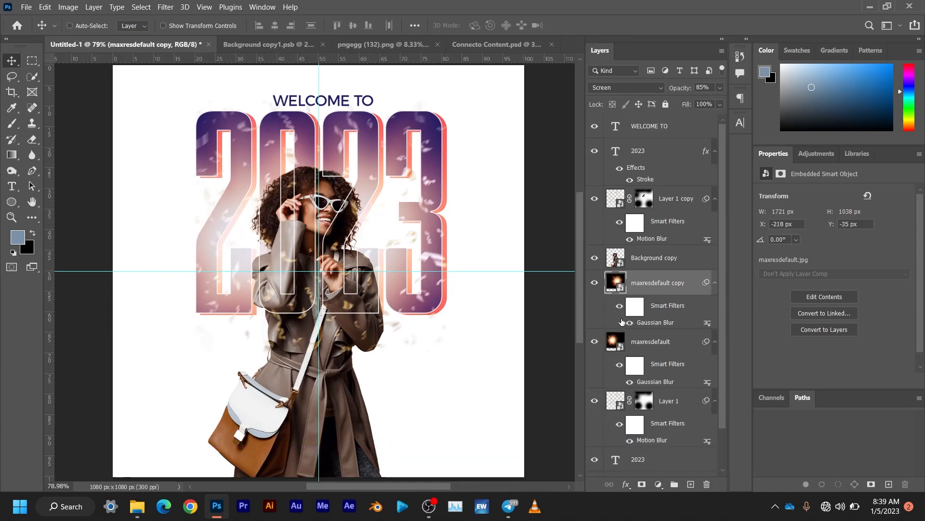
left_click(595, 283)
left_click(595, 283)
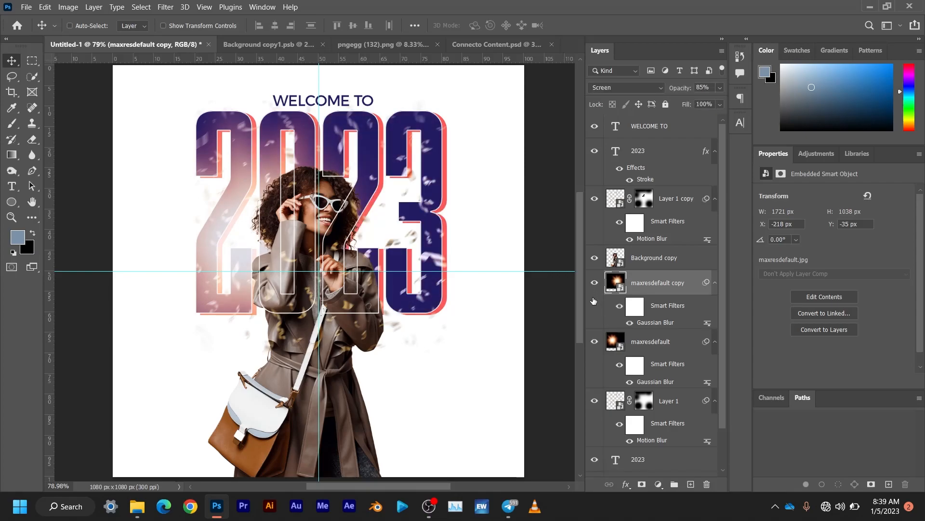
left_click(593, 341)
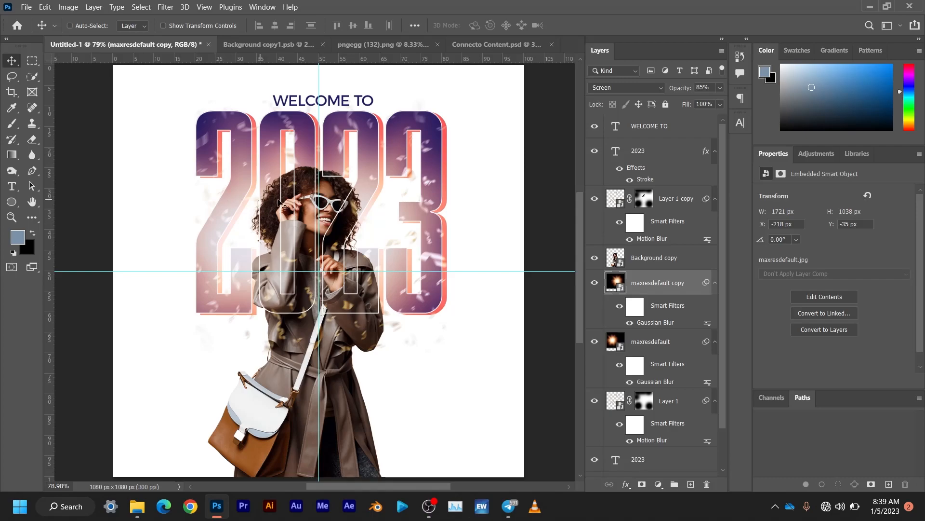
- Collapse the filter lists of both lens flare layers and duplicate the two layers directly above the Background copy layer
scroll(317, 267, "down", 1)
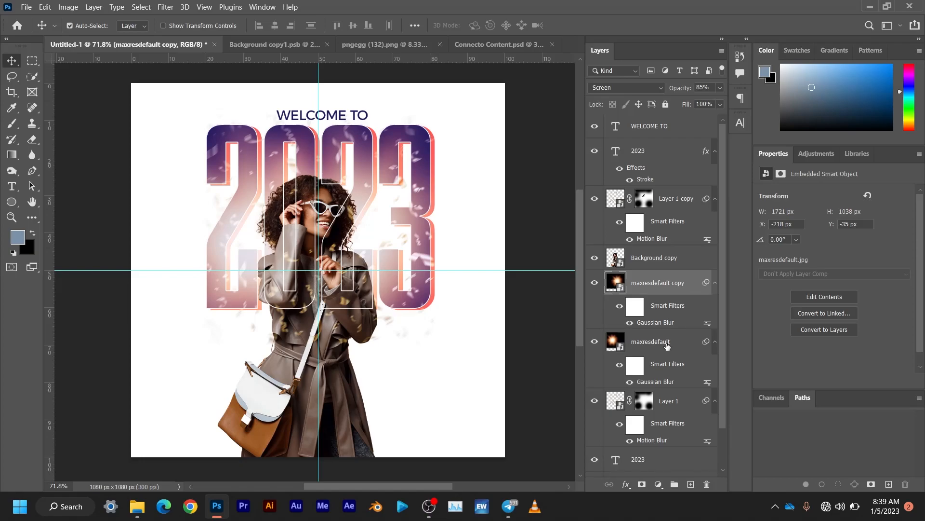
left_click(688, 281)
left_click(715, 283)
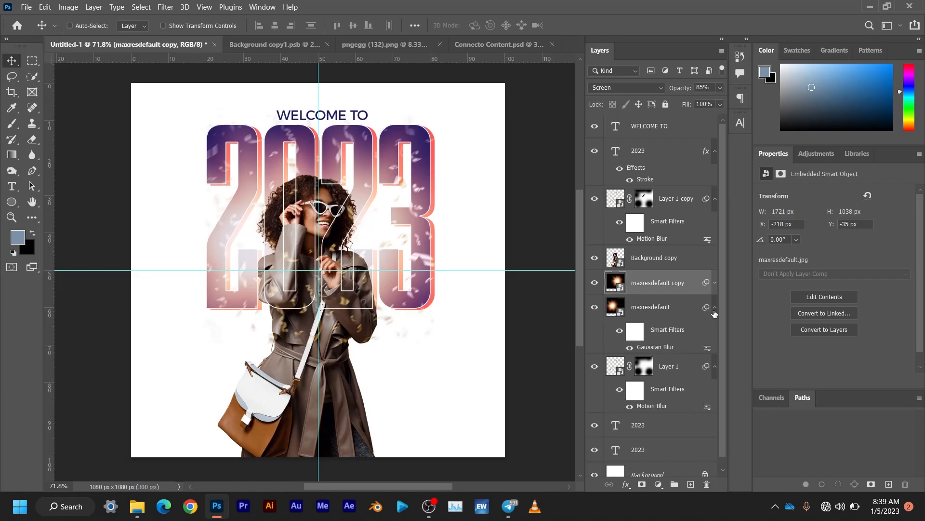
left_click(715, 308)
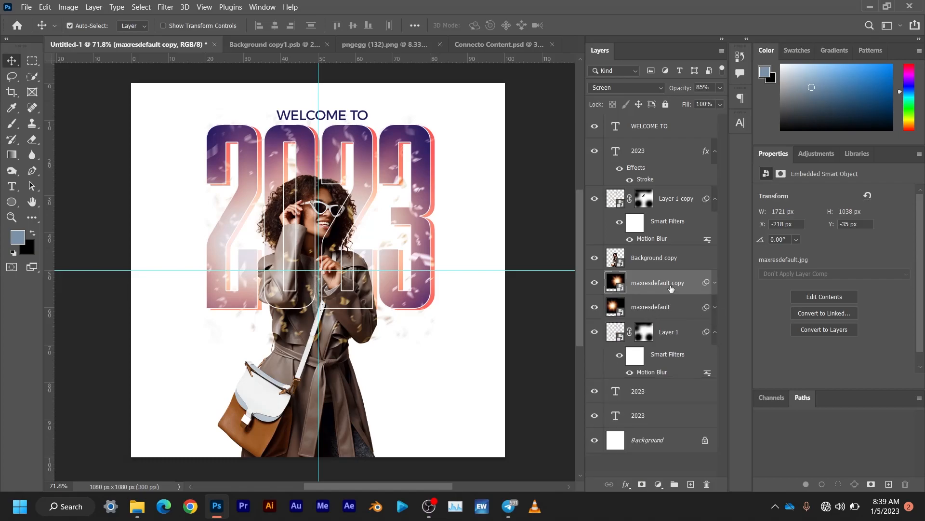
left_click(670, 306, "shift")
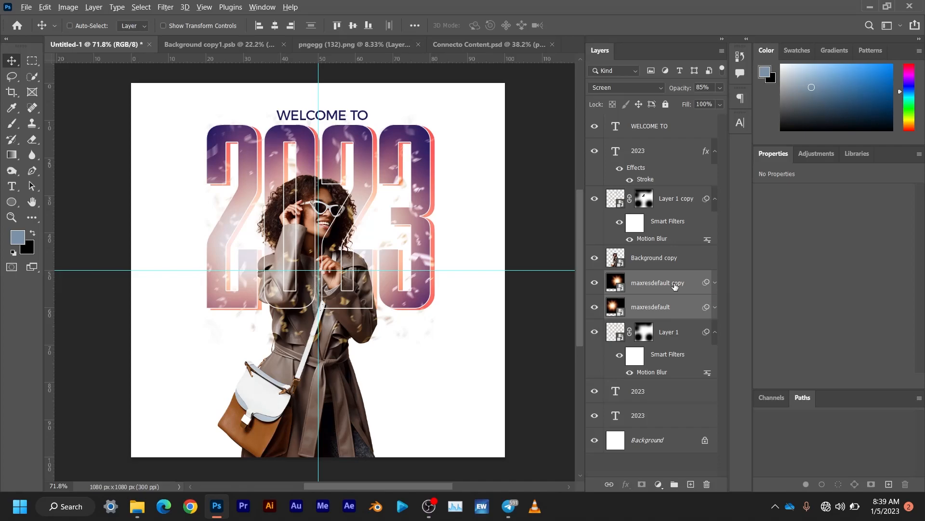
left_click_drag(675, 287, 684, 241)
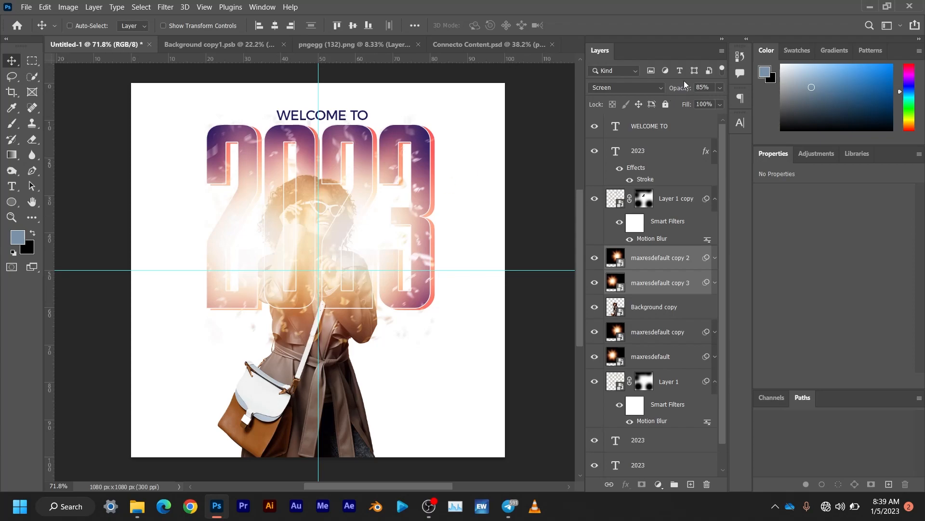
- Set the opacity of the two duplicated lens flare layers above the woman to 20% and toggle their visibility to compare the effect
mouse_move(686, 87)
left_mouse_down()
mouse_move(661, 99)
mouse_move(674, 90)
left_mouse_up()
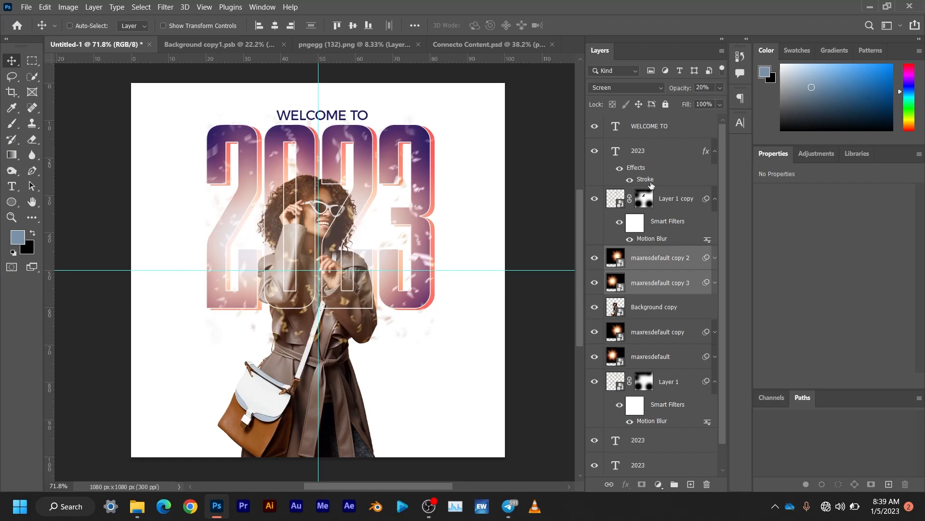
left_click_drag(596, 281, 592, 288)
scroll(328, 277, "up", 2)
scroll(328, 277, "down", 3)
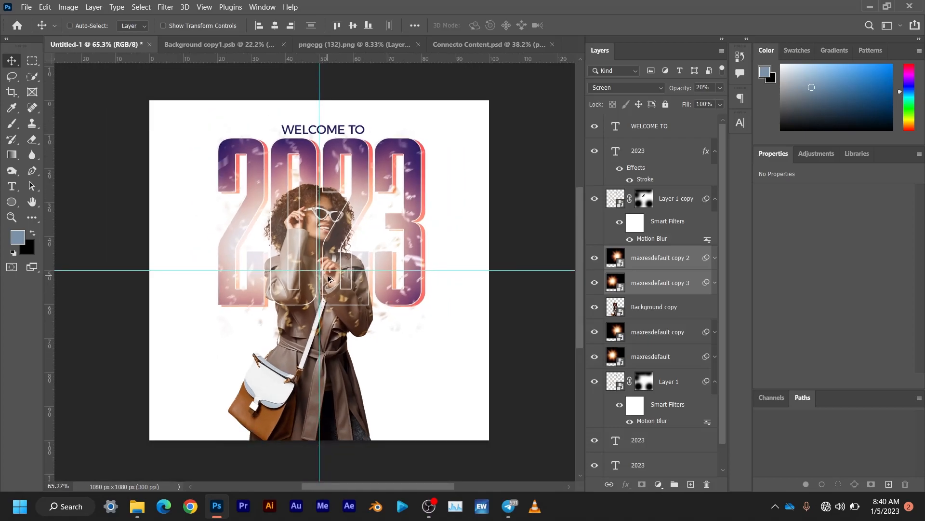
- Duplicate the maxresdefault copy 2 lens flare layer and move the duplicate down over the lower part of the woman's coat
left_click(641, 282)
scroll(689, 318, "down", 1)
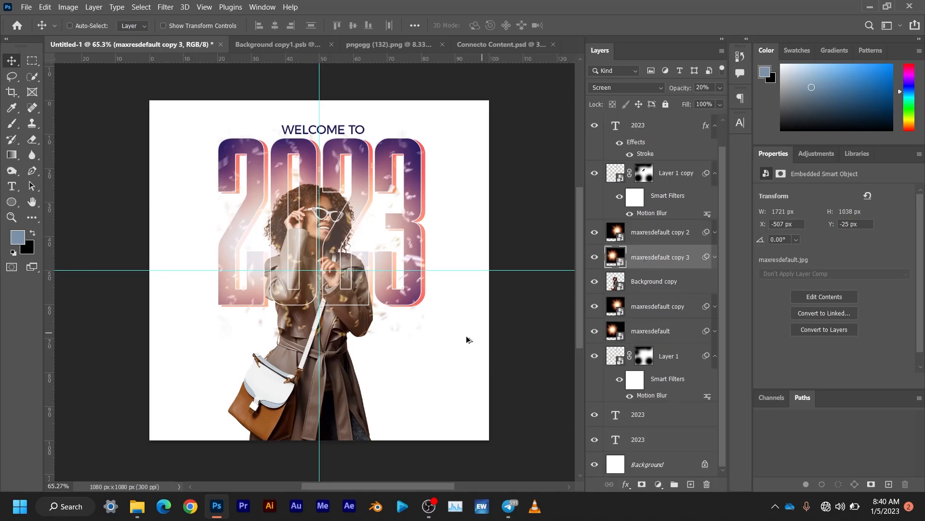
left_click(639, 236)
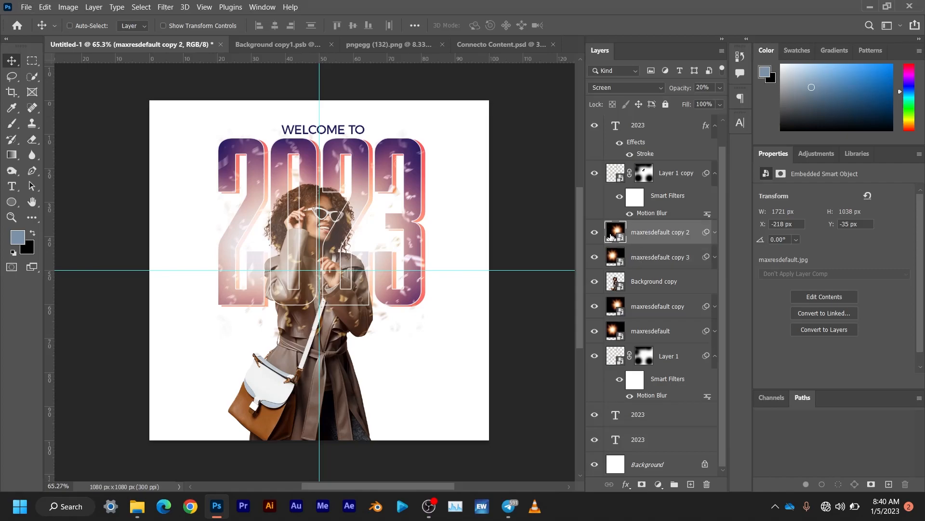
right_click(637, 236)
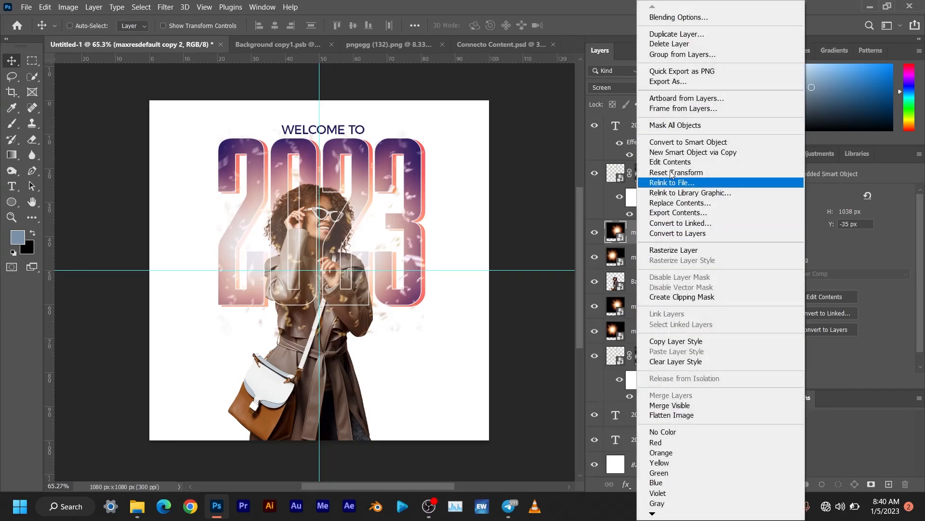
left_click(713, 35)
left_click(558, 130)
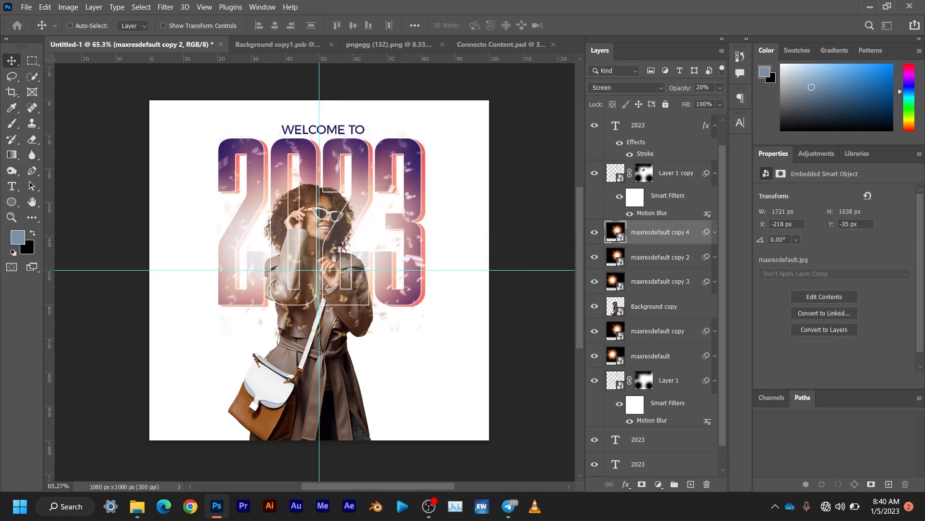
left_click_drag(359, 224, 354, 392)
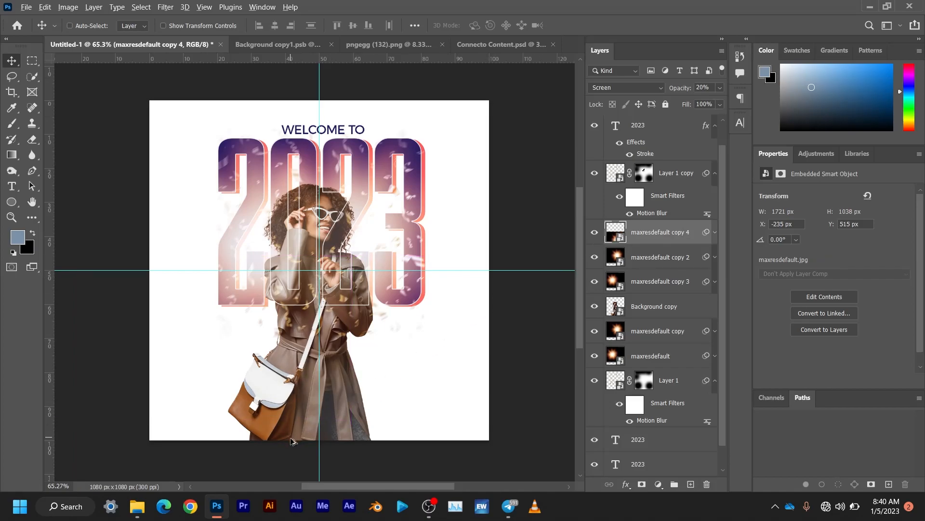
- Set the lower lens flare's opacity to 38% and duplicate it across to the handbag
left_click_drag(680, 92, 685, 92)
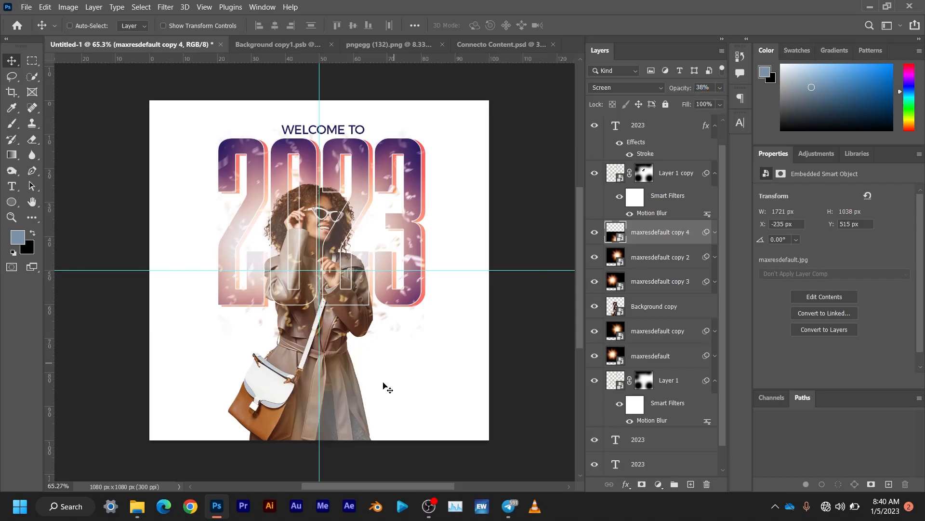
left_click_drag(289, 415, 205, 420)
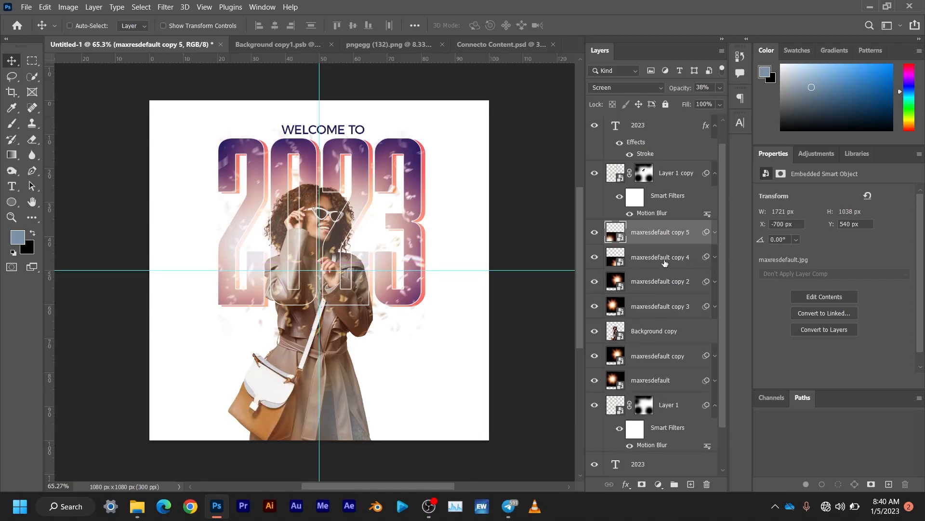
- Hide and show the four lens flare layers above the woman to compare their effect on the poster
left_click_drag(594, 233, 594, 305)
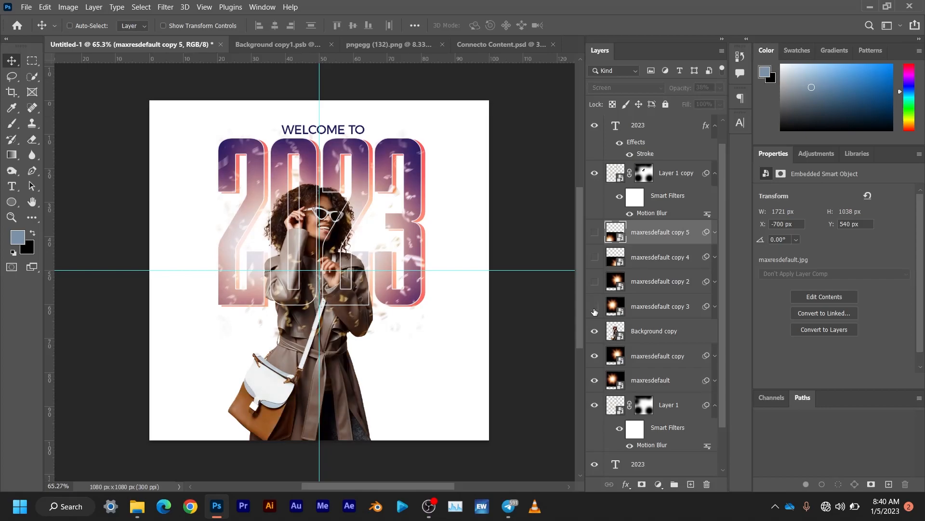
left_click_drag(594, 309, 600, 238)
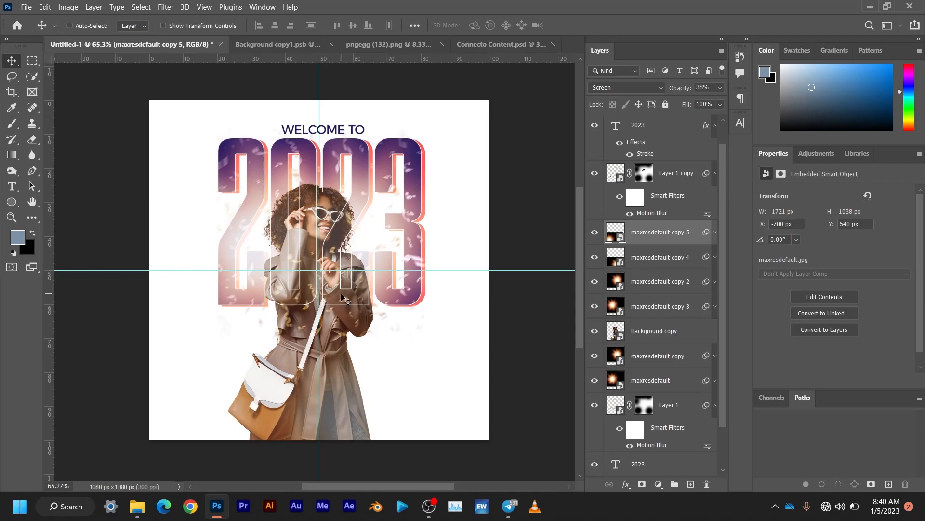
scroll(344, 296, "down", 1)
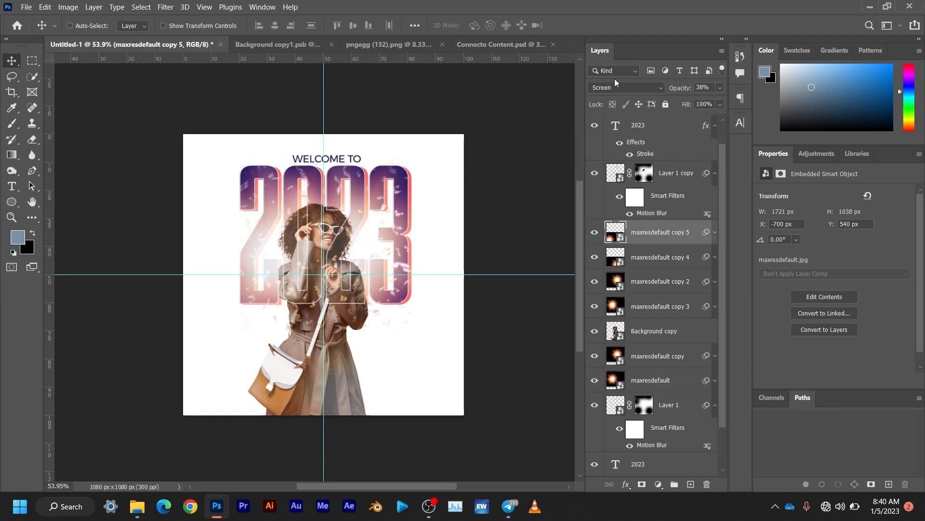
- Compare the poster with the reference design in Connecto Content.psd
left_click(525, 48)
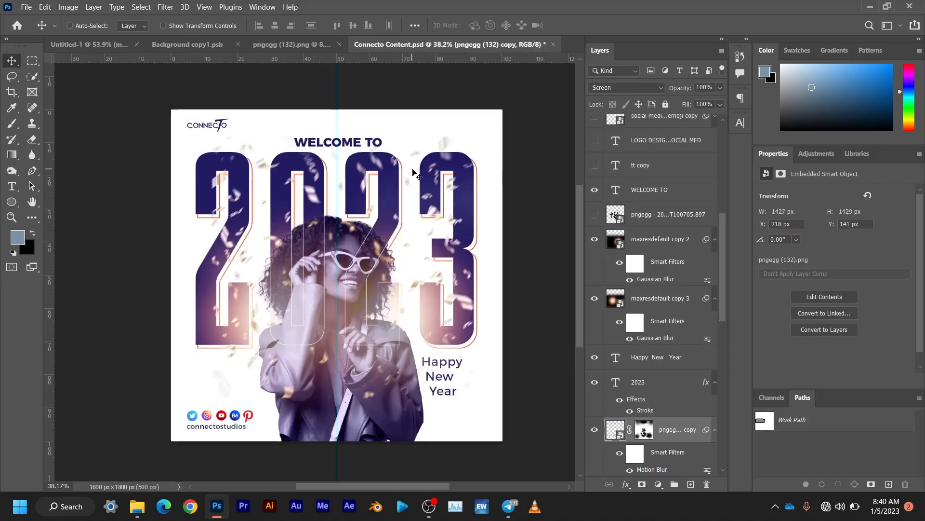
scroll(375, 188, "down", 1)
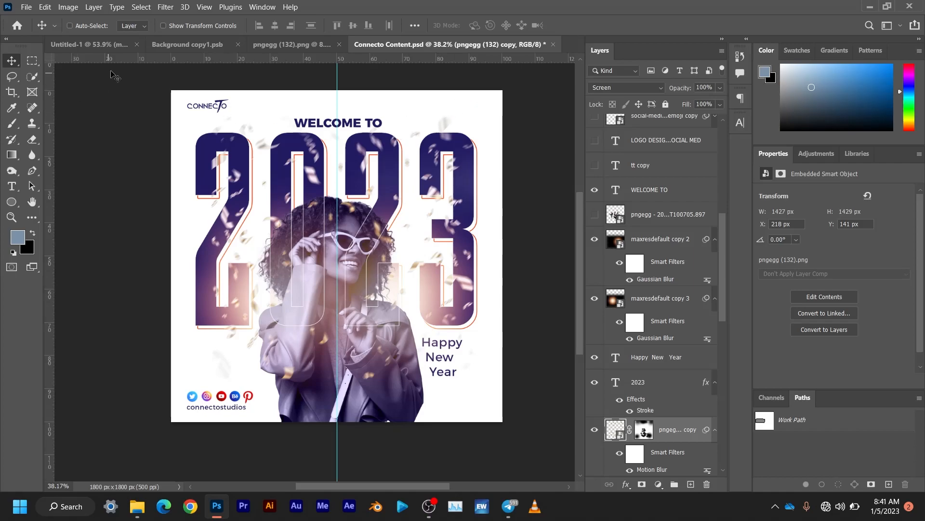
left_click(112, 45)
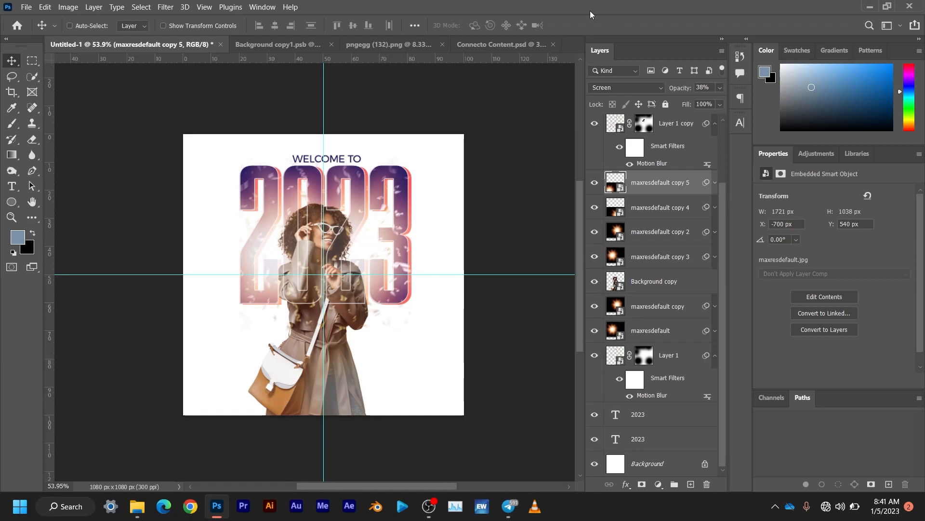
left_click(502, 44)
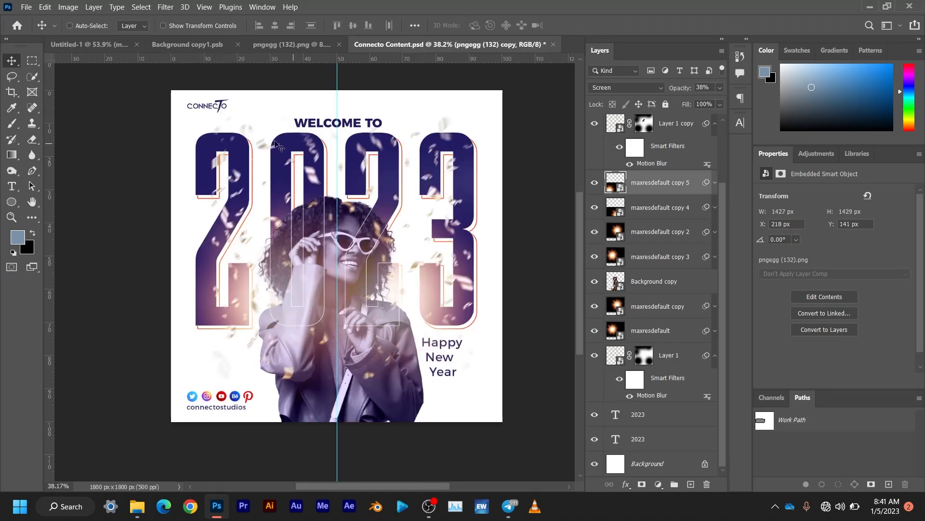
key("ctrl+Tab")
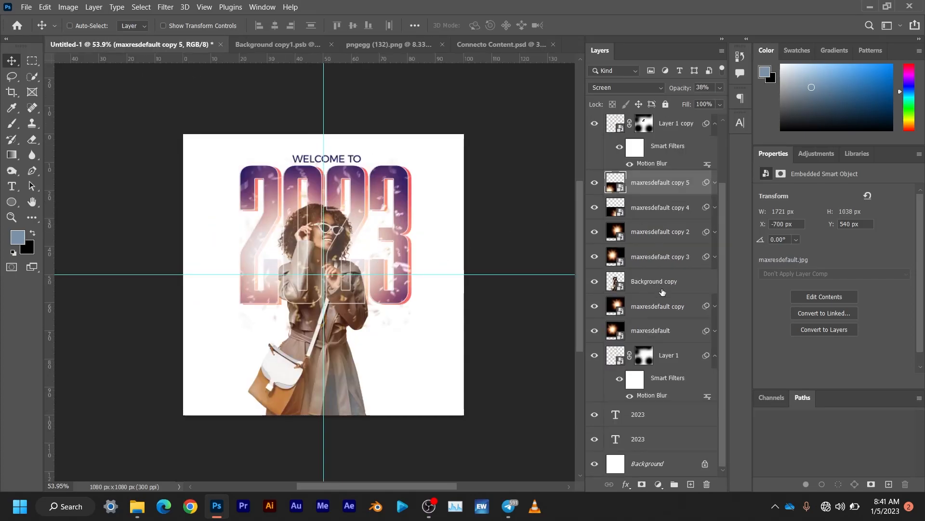
- Try enlarging the woman to about 793 by 1458 px and lowering her on the poster, and undo the transformation
left_click(648, 287)
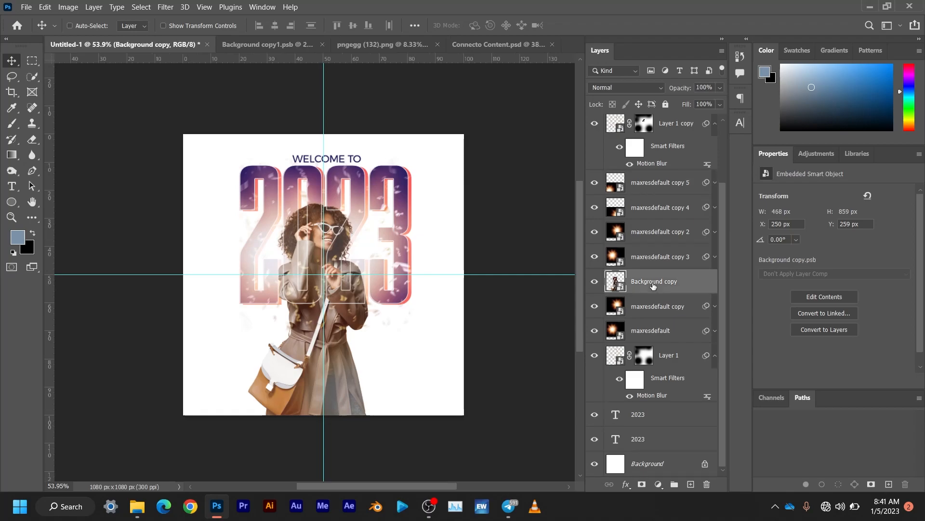
key("ctrl")
key("ctrl+t")
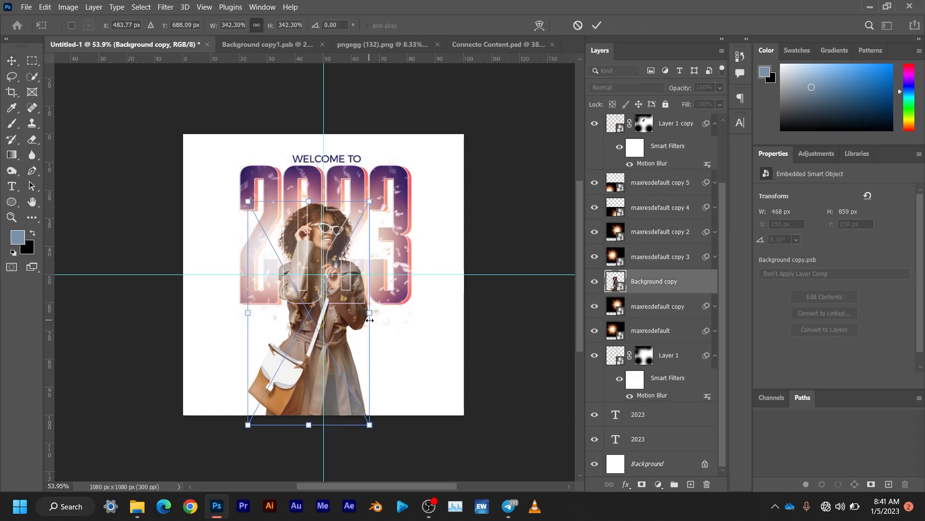
left_click_drag(374, 319, 454, 362)
left_click_drag(390, 338, 350, 406)
left_click(597, 26)
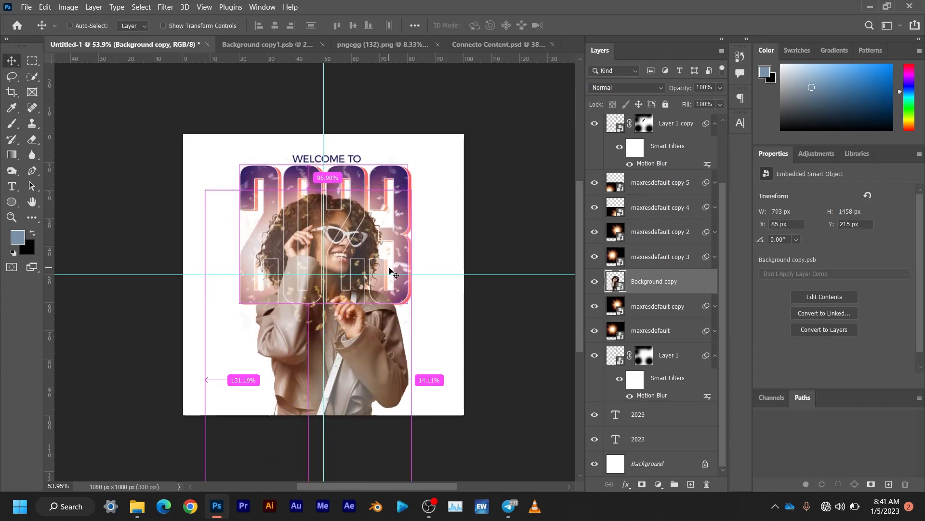
key("ctrl+z")
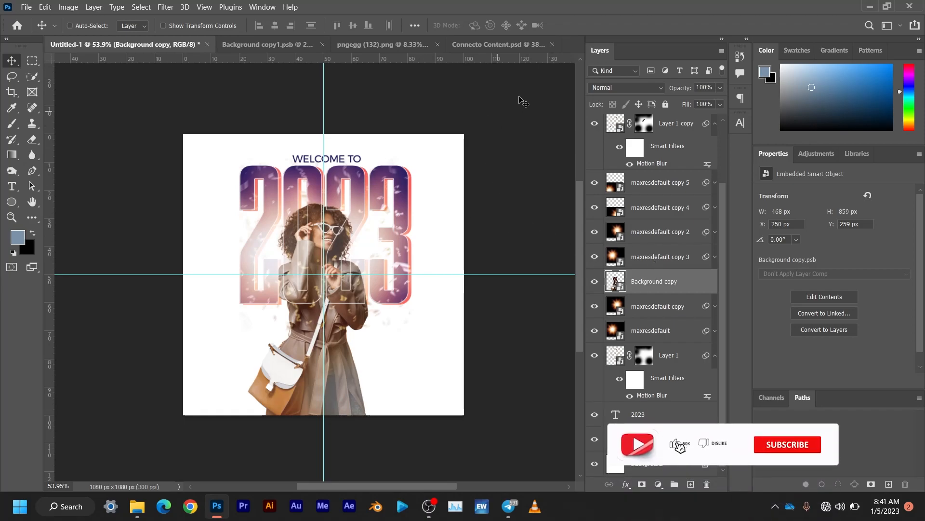
- Check the woman's colour treatment in Connecto Content.psd and toggle the Background copy layer's visibility in the poster
left_click(523, 49)
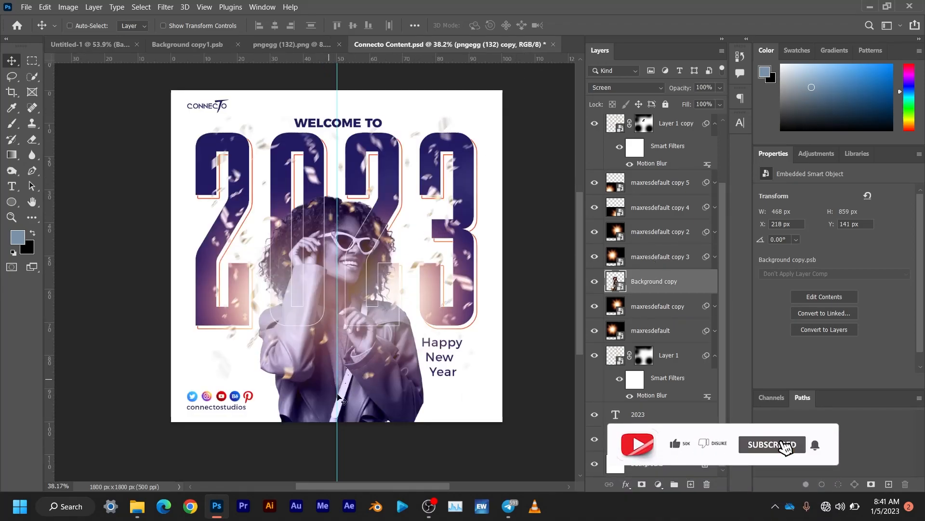
left_click(89, 45)
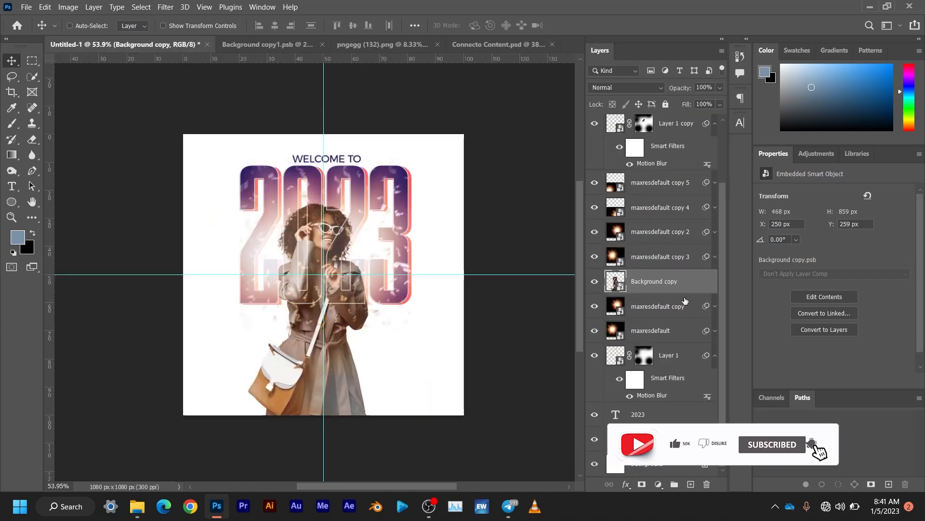
left_click(596, 282)
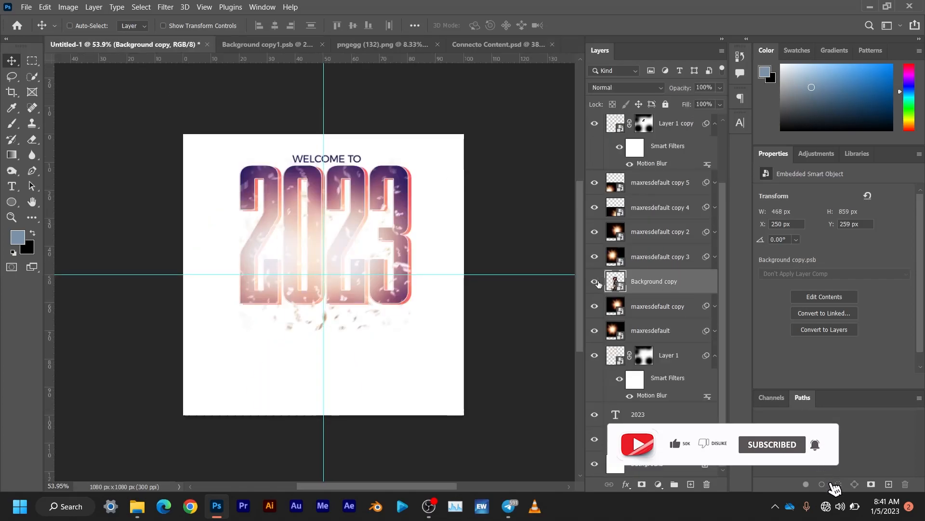
left_click(596, 282)
- Apply a Hue/Saturation adjustment to the woman's Background copy layer with hue -24 and saturation -6
left_click(63, 7)
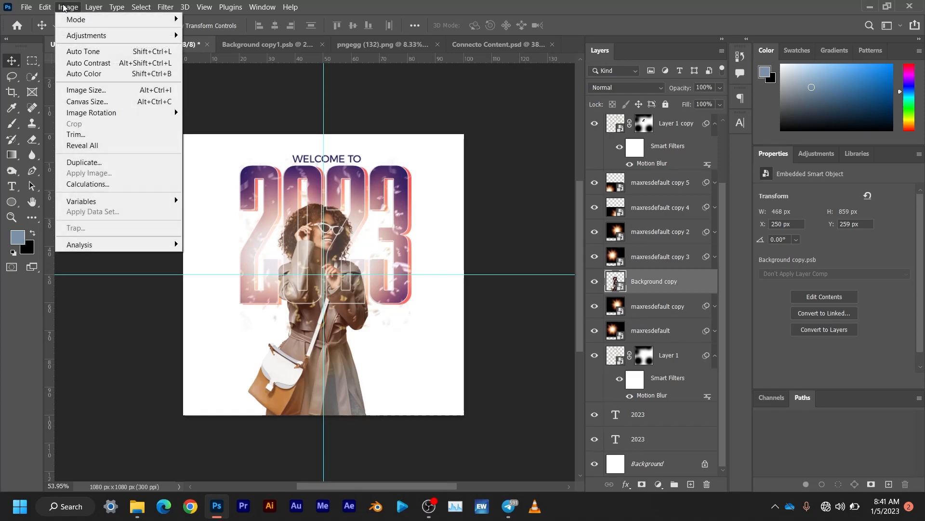
mouse_move(104, 38)
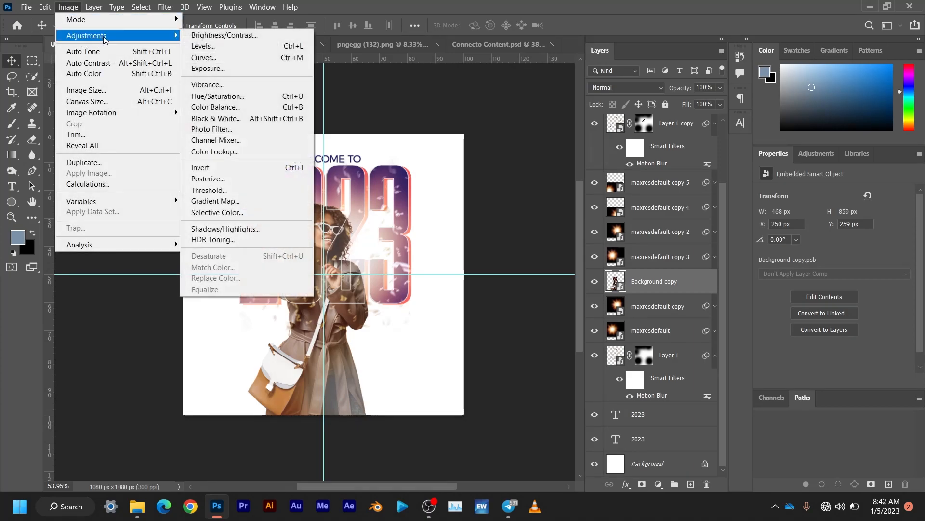
left_click(273, 97)
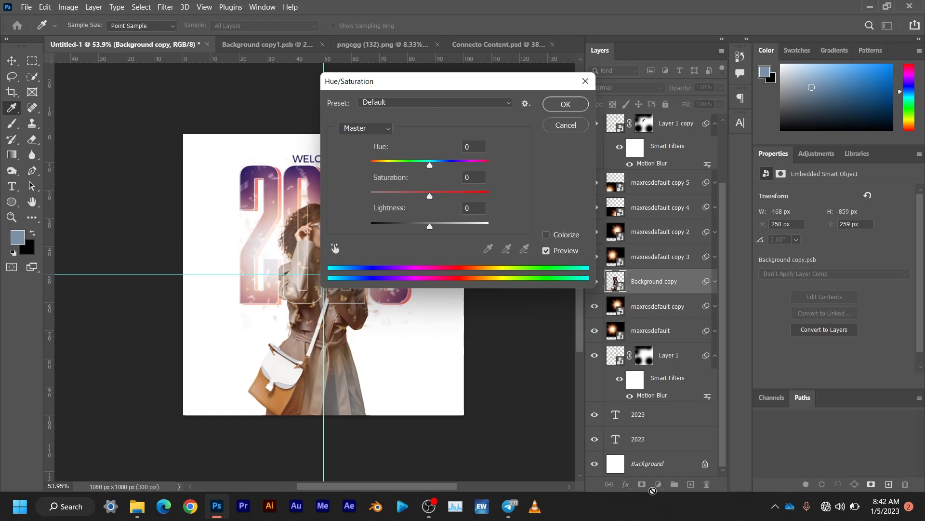
left_click_drag(428, 85, 600, 88)
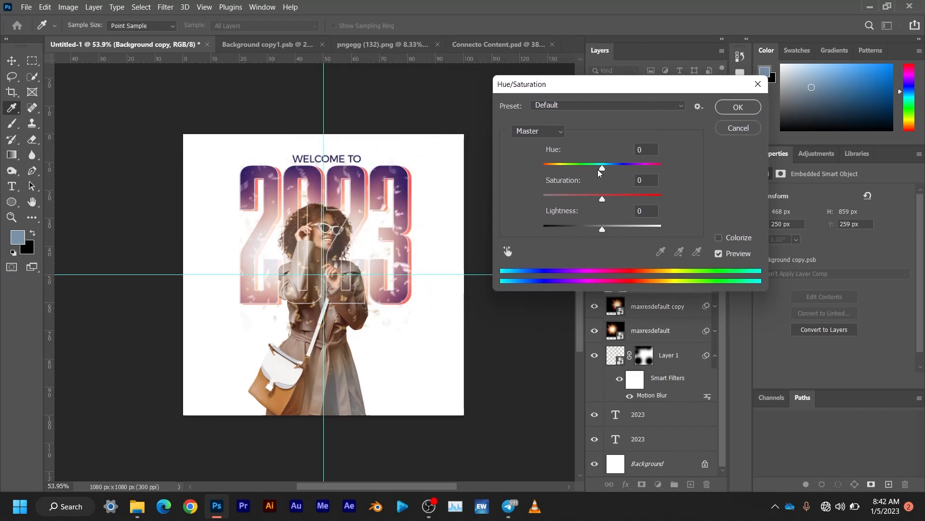
left_click_drag(602, 167, 680, 207)
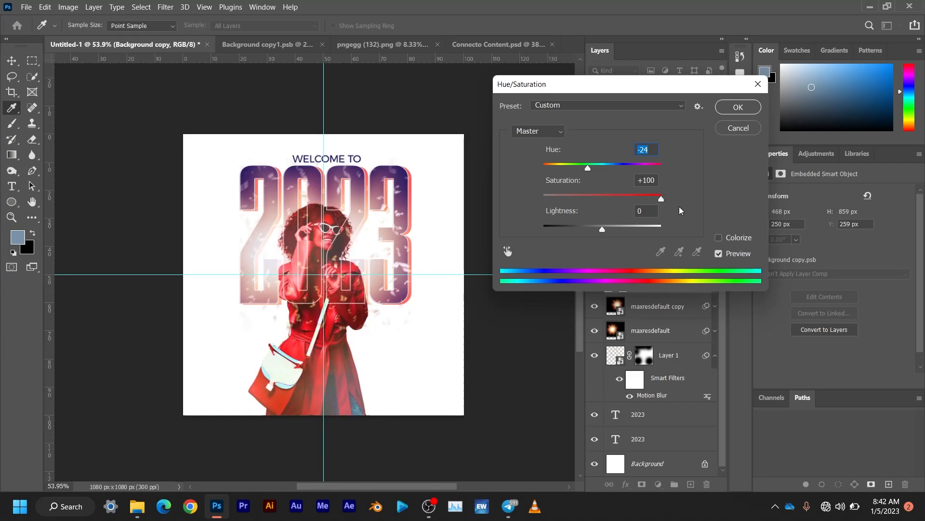
left_click_drag(680, 207, 599, 216)
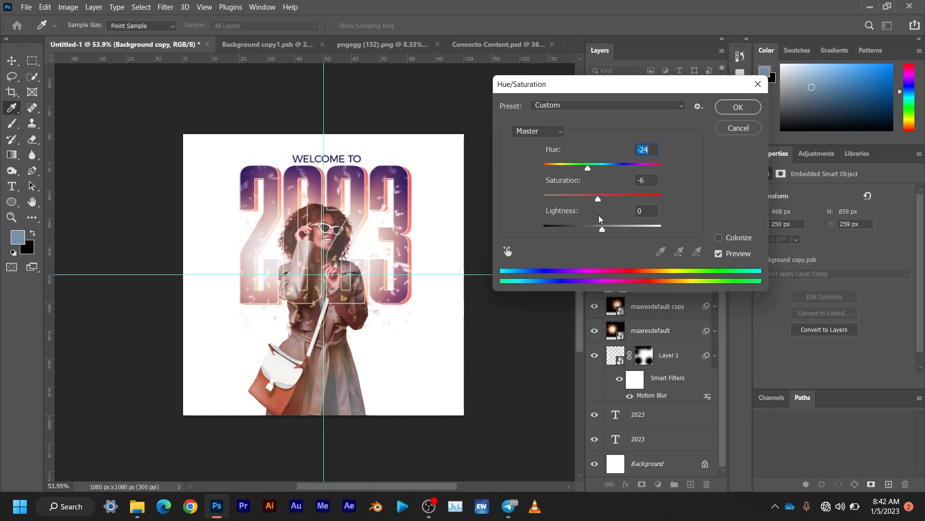
left_click(738, 107)
- Toggle the visibility of the woman's Hue/Saturation smart filter to compare her colours with and without it
key("v")
scroll(322, 273, "up", 3)
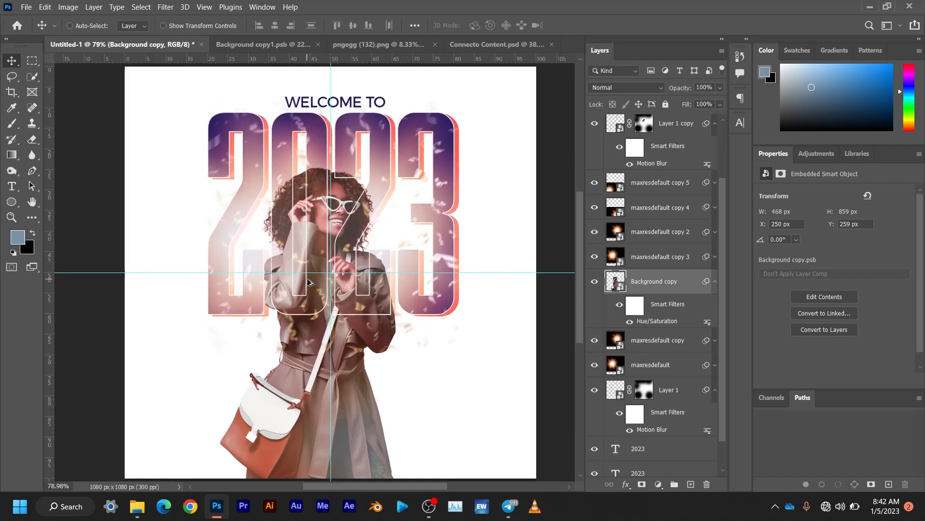
left_click(620, 306)
left_click(620, 305)
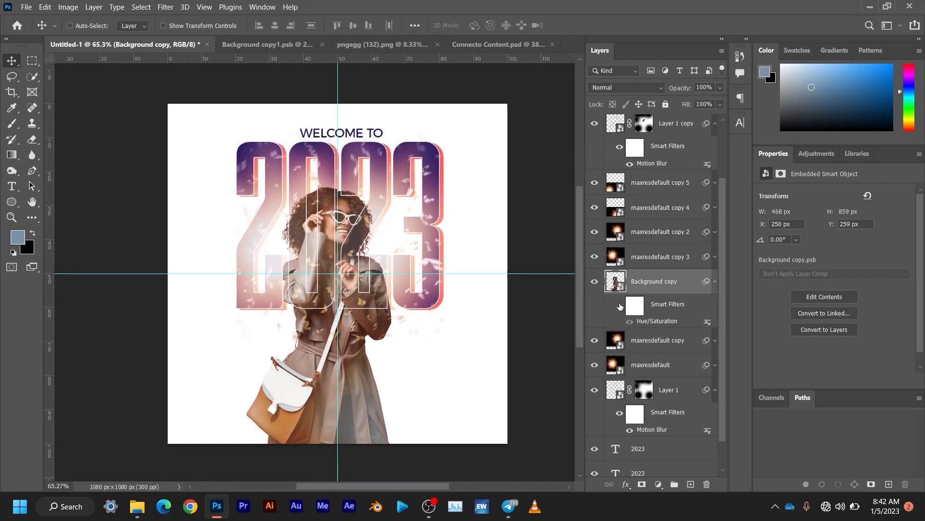